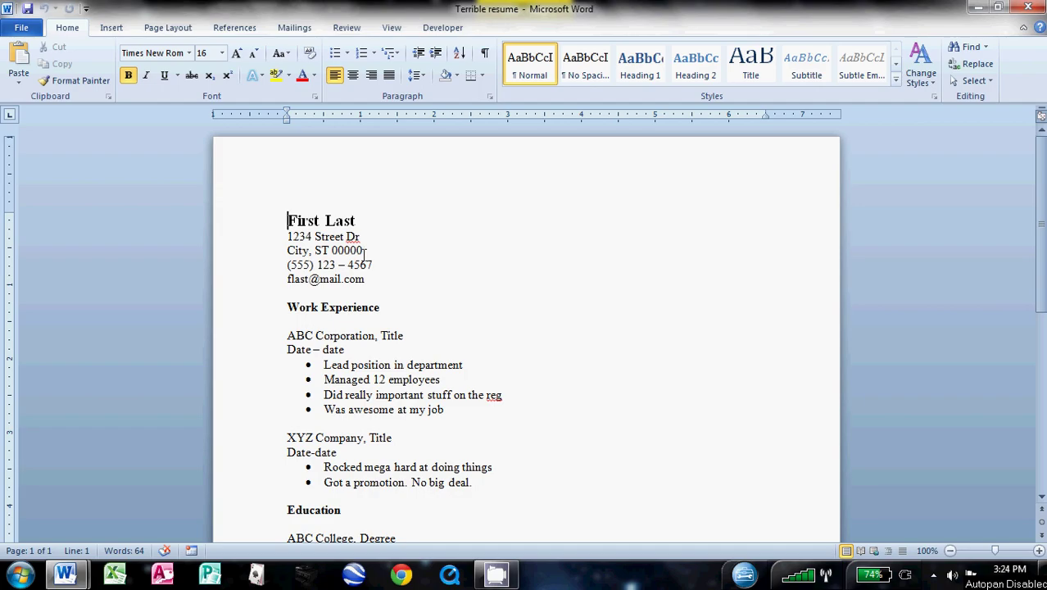
Scroll up and down through the open resume to review its content
{"action": "scroll", "coordinate": [363, 254], "scroll_direction": "down", "scroll_amount": 3}
{"action": "scroll", "coordinate": [363, 254], "scroll_direction": "up", "scroll_amount": 1}
{"action": "scroll", "coordinate": [363, 254], "scroll_direction": "up", "scroll_amount": 3}
{"action": "scroll", "coordinate": [363, 254], "scroll_direction": "down", "scroll_amount": 2}
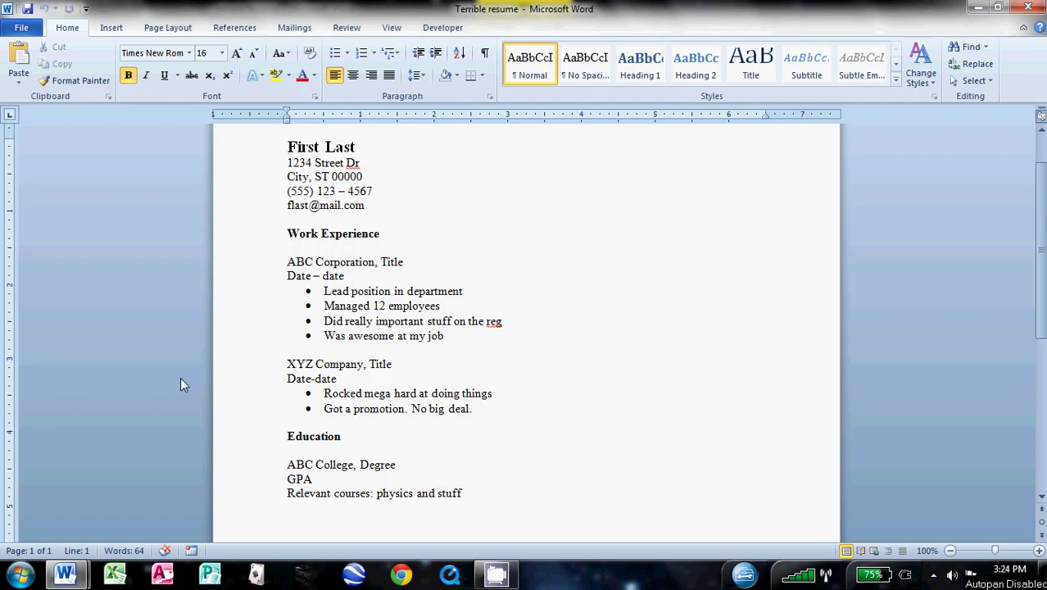
Bring the Sample Resume window to the front and scroll through it
{"action": "mouse_move", "coordinate": [65, 573]}
{"action": "left_click", "coordinate": [109, 525]}
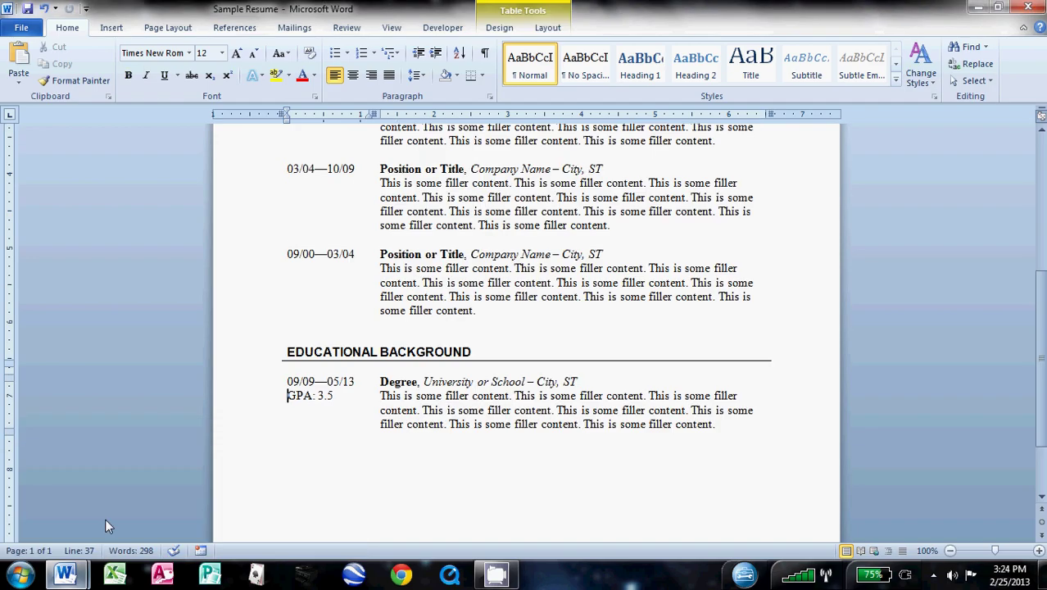
{"action": "scroll", "coordinate": [509, 245], "scroll_direction": "up", "scroll_amount": 7}
{"action": "scroll", "coordinate": [508, 247], "scroll_direction": "up", "scroll_amount": 1}
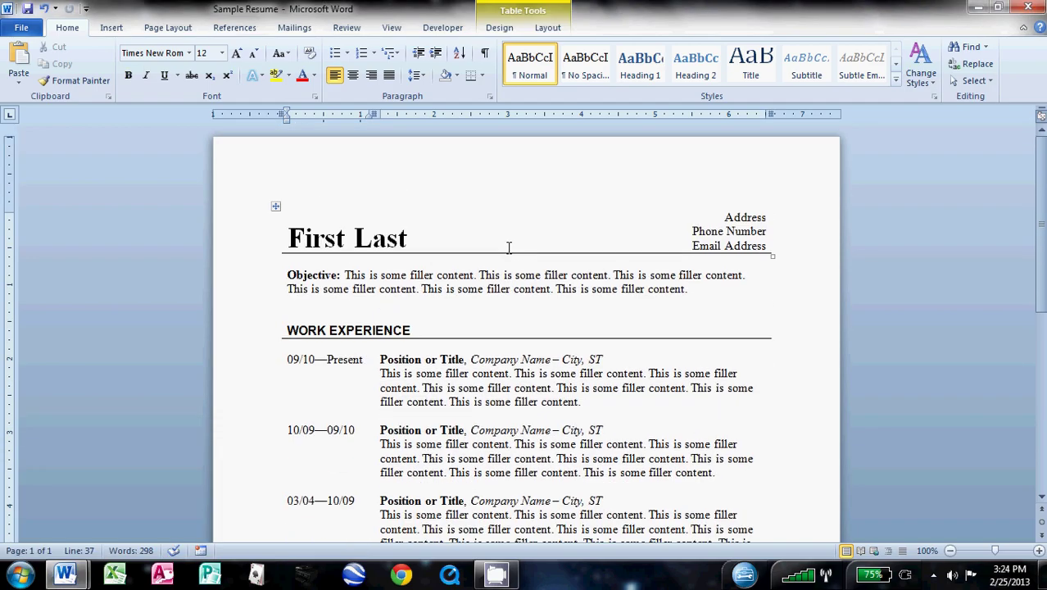
{"action": "scroll", "coordinate": [509, 247], "scroll_direction": "down", "scroll_amount": 9}
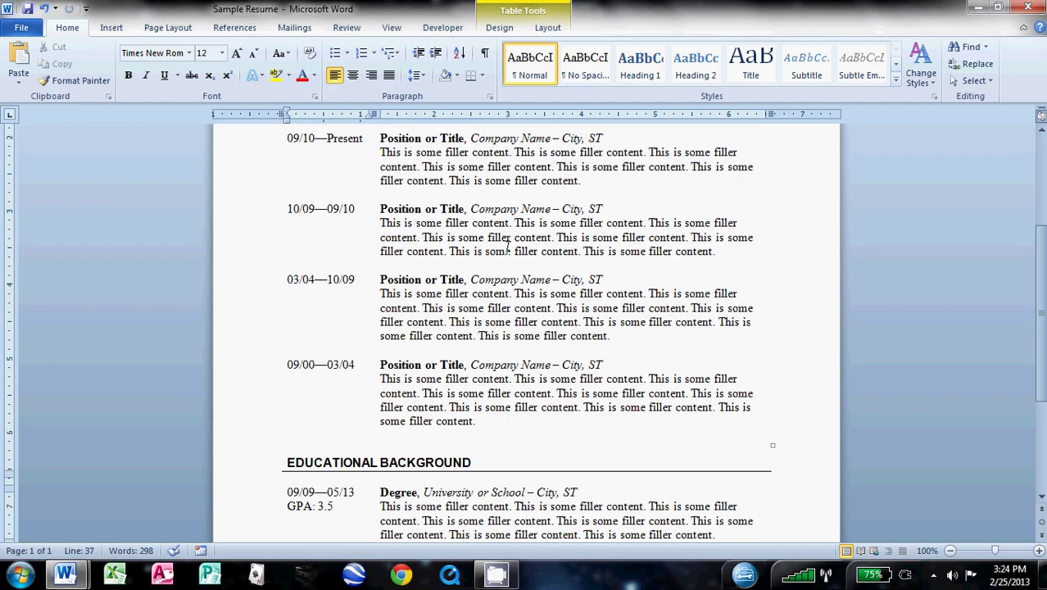
{"action": "scroll", "coordinate": [508, 247], "scroll_direction": "down", "scroll_amount": 2}
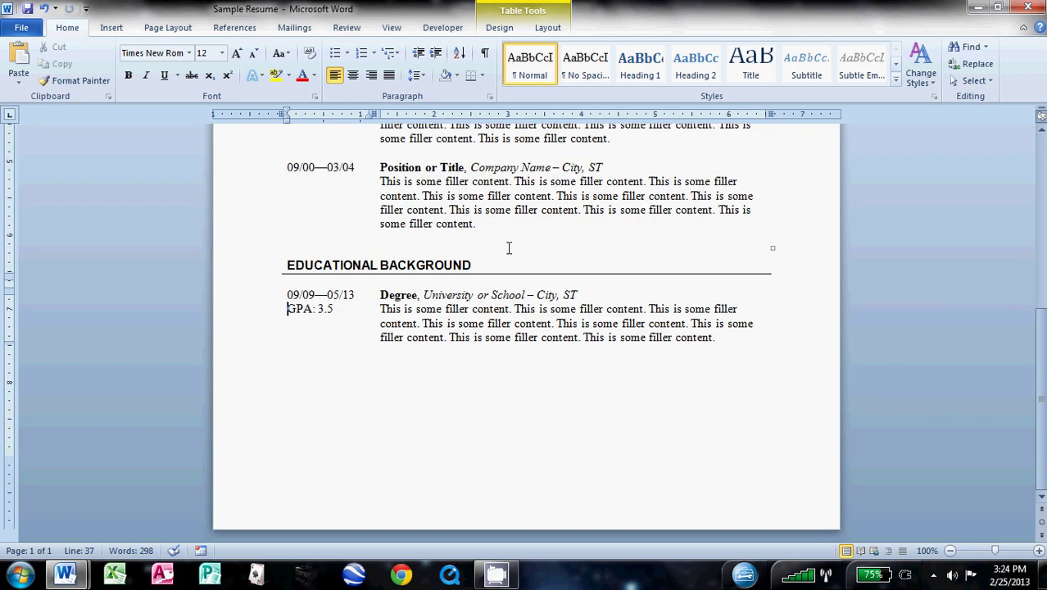
{"action": "scroll", "coordinate": [509, 248], "scroll_direction": "up", "scroll_amount": 5}
{"action": "scroll", "coordinate": [509, 247], "scroll_direction": "up", "scroll_amount": 5}
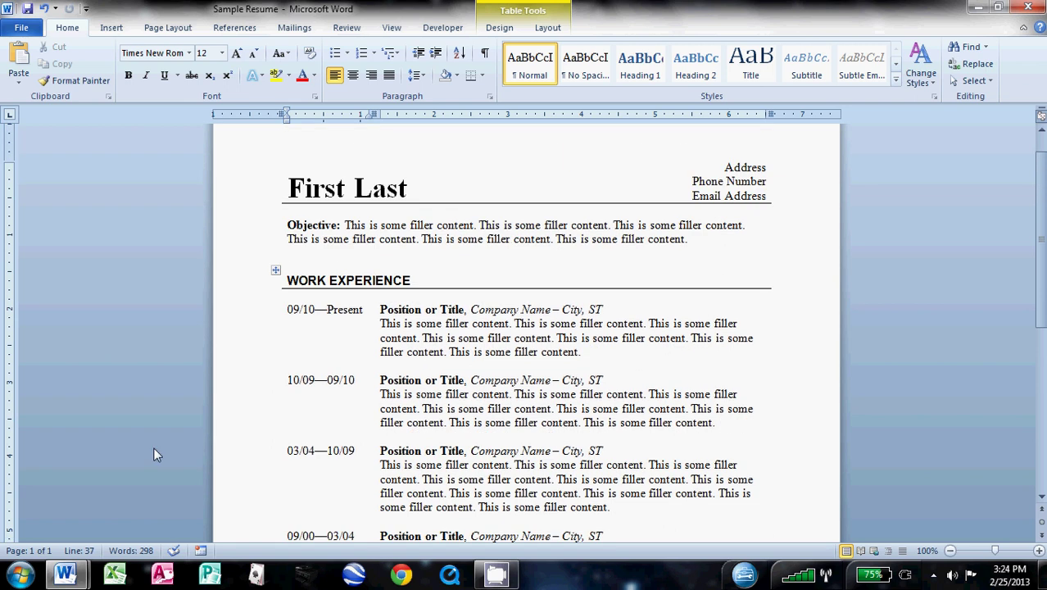
Launch a new blank Word 2010 document, then switch back to the Sample Resume
{"action": "right_click", "coordinate": [52, 578]}
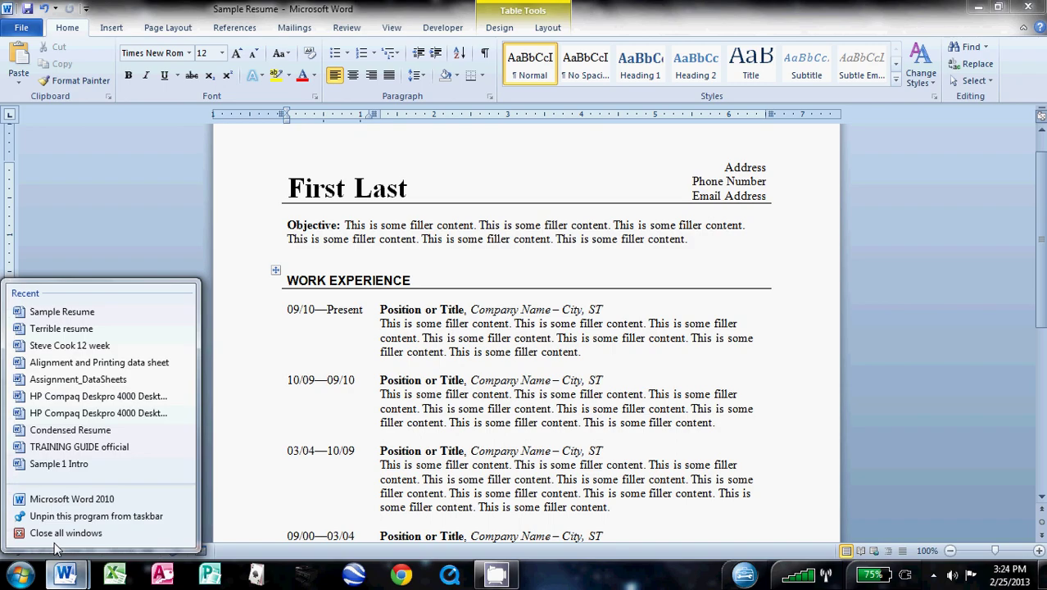
{"action": "left_click", "coordinate": [70, 499]}
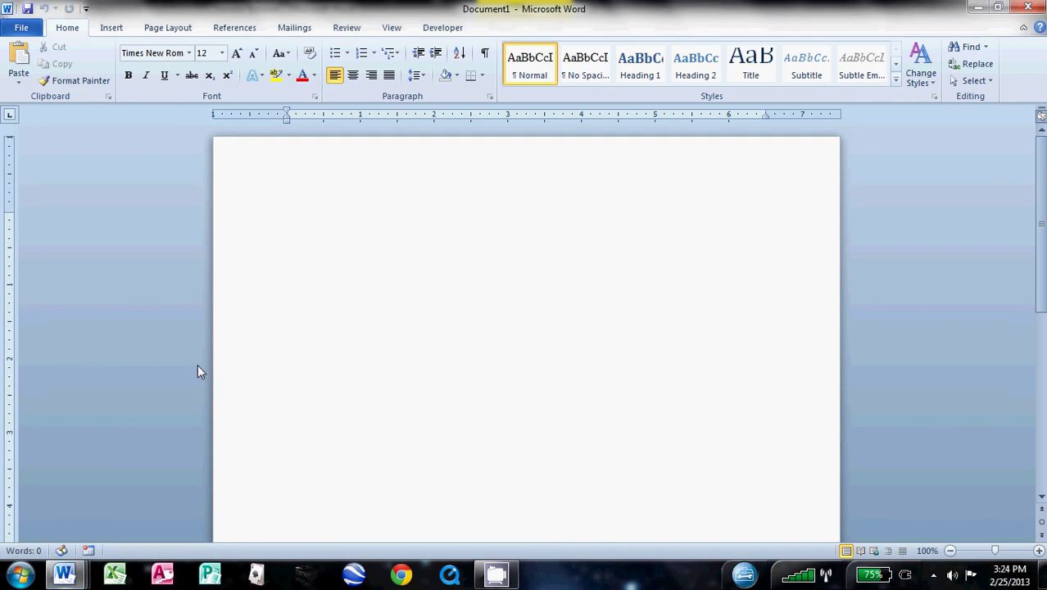
{"action": "mouse_move", "coordinate": [79, 573]}
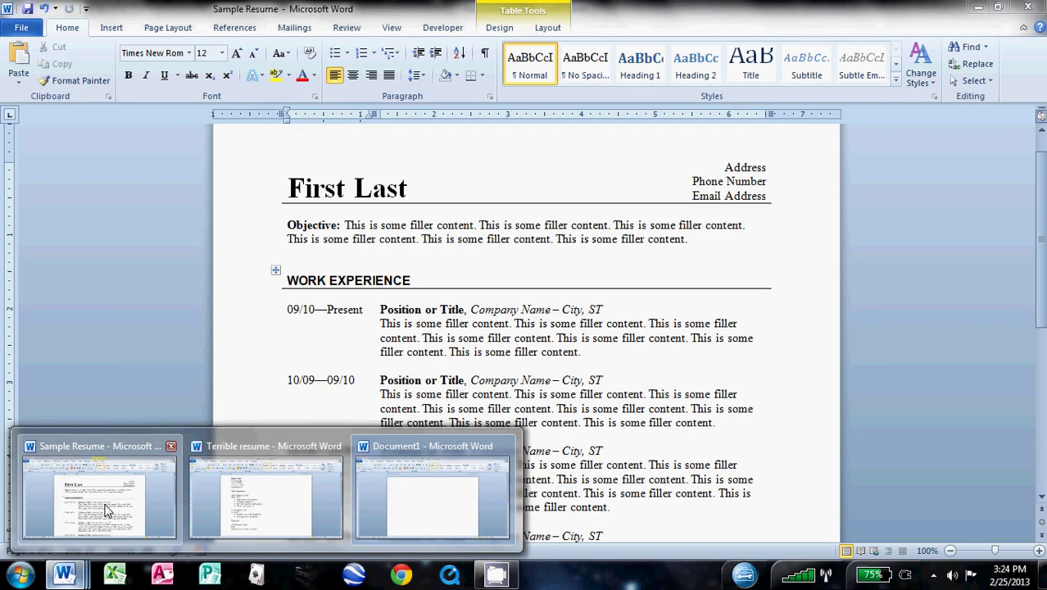
{"action": "left_click", "coordinate": [94, 496]}
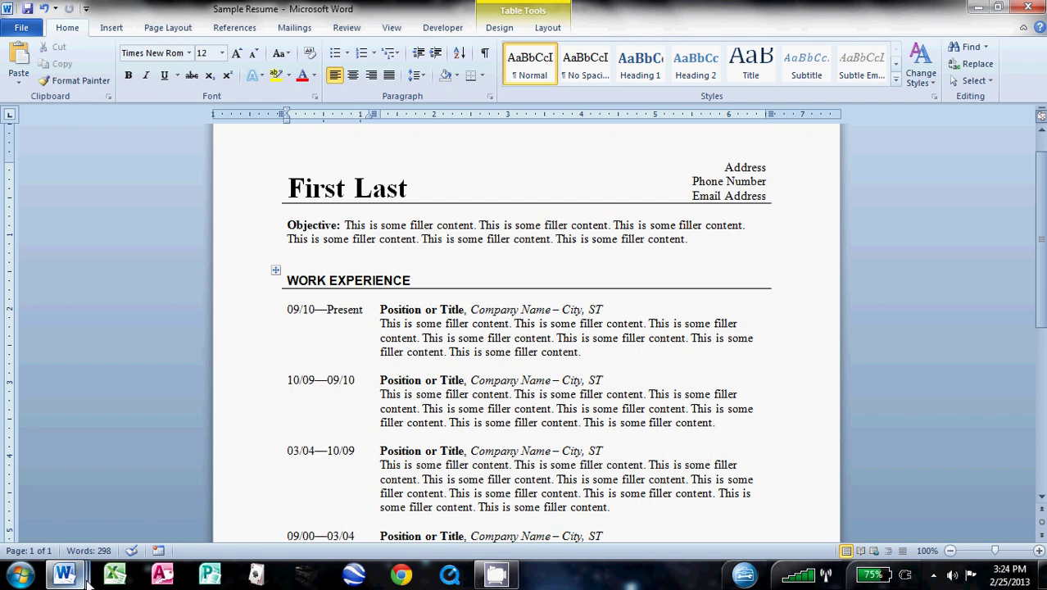
In Document1, insert a 2x1 table and type 'First Last' in the first cell
{"action": "mouse_move", "coordinate": [65, 574]}
{"action": "left_click", "coordinate": [357, 490]}
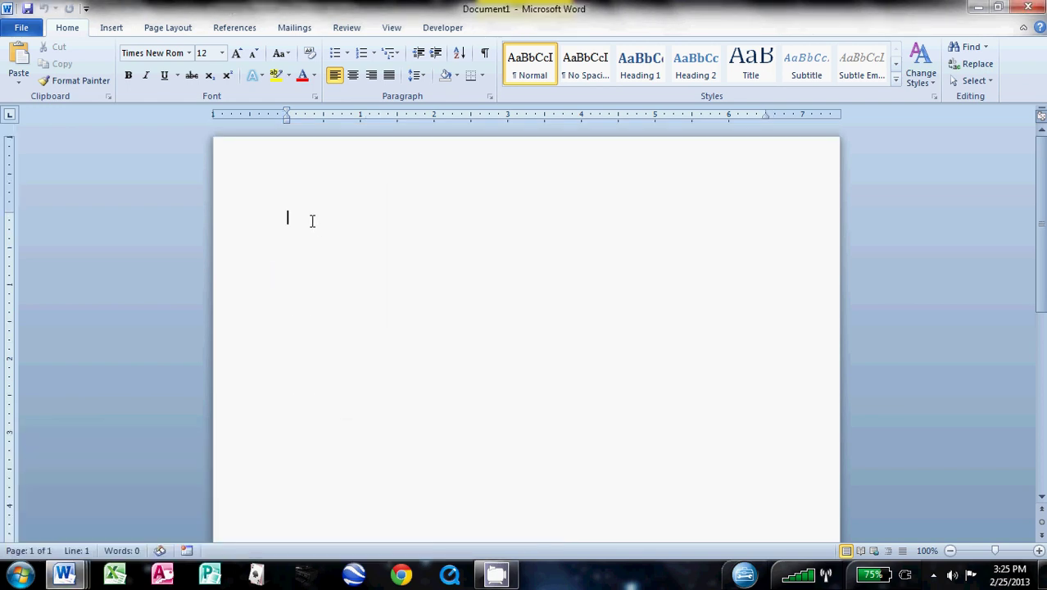
{"action": "left_click", "coordinate": [115, 29]}
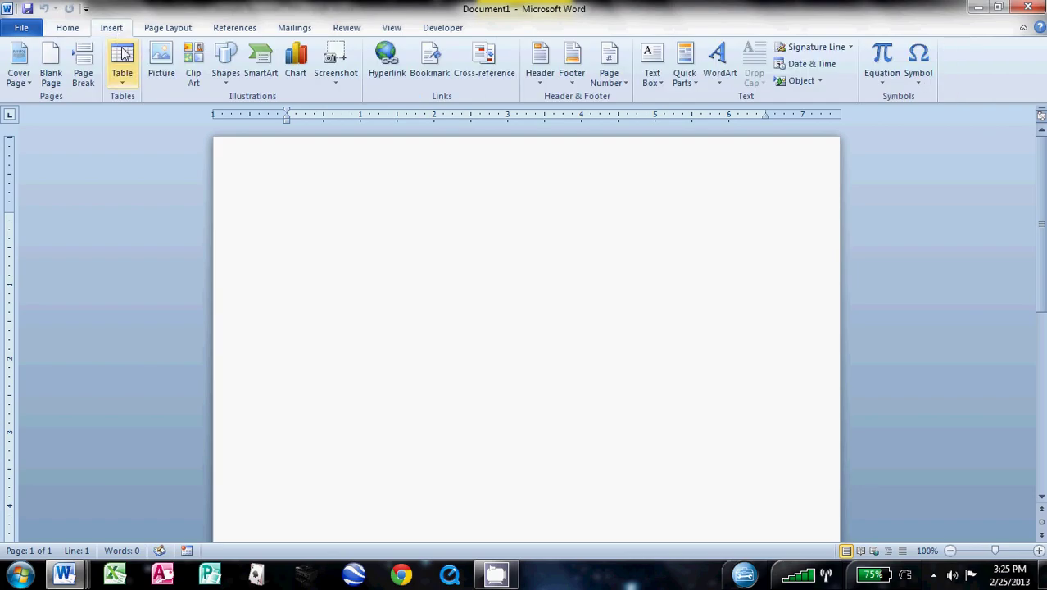
{"action": "left_click", "coordinate": [122, 70]}
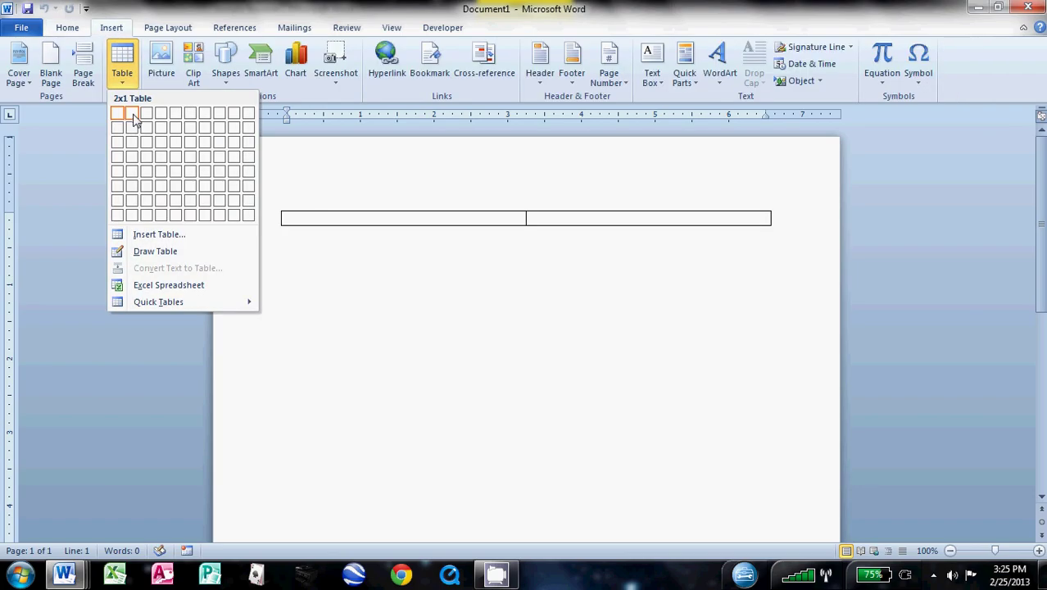
{"action": "left_click", "coordinate": [134, 120]}
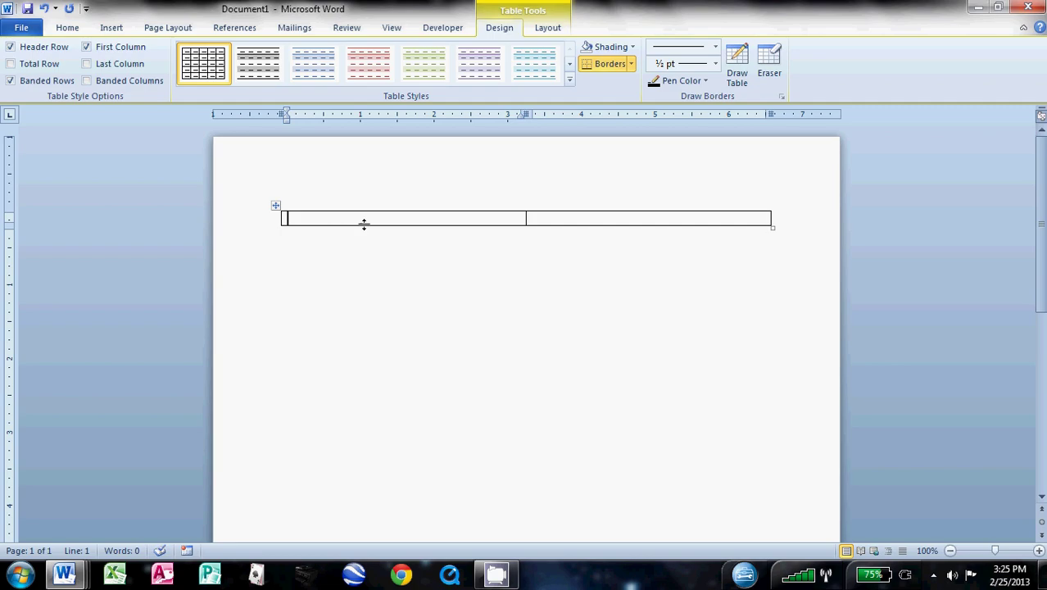
{"action": "type", "text": "First Last"}
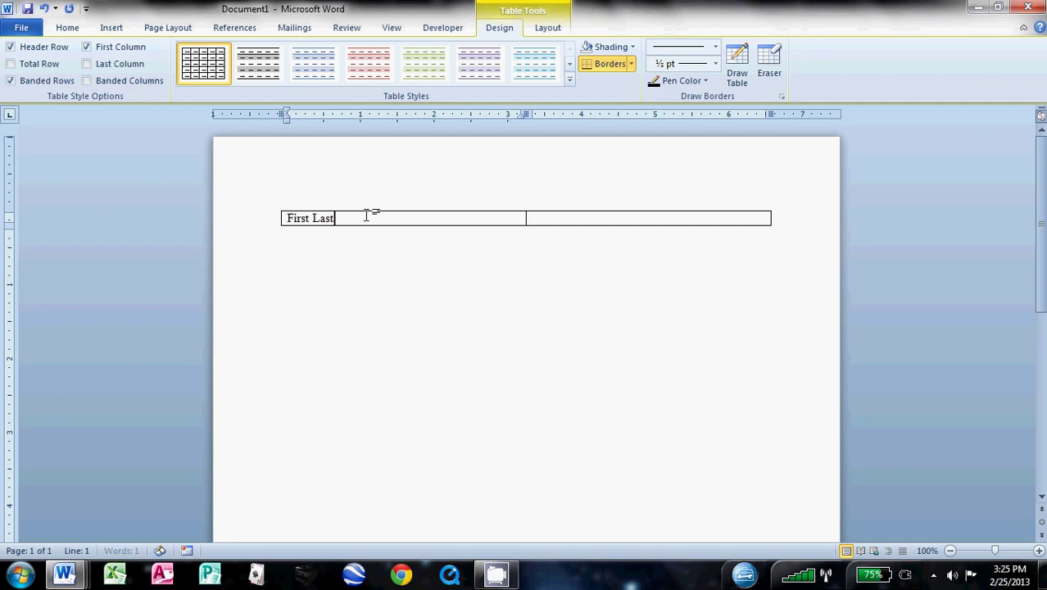
{"action": "key", "text": "Tab"}
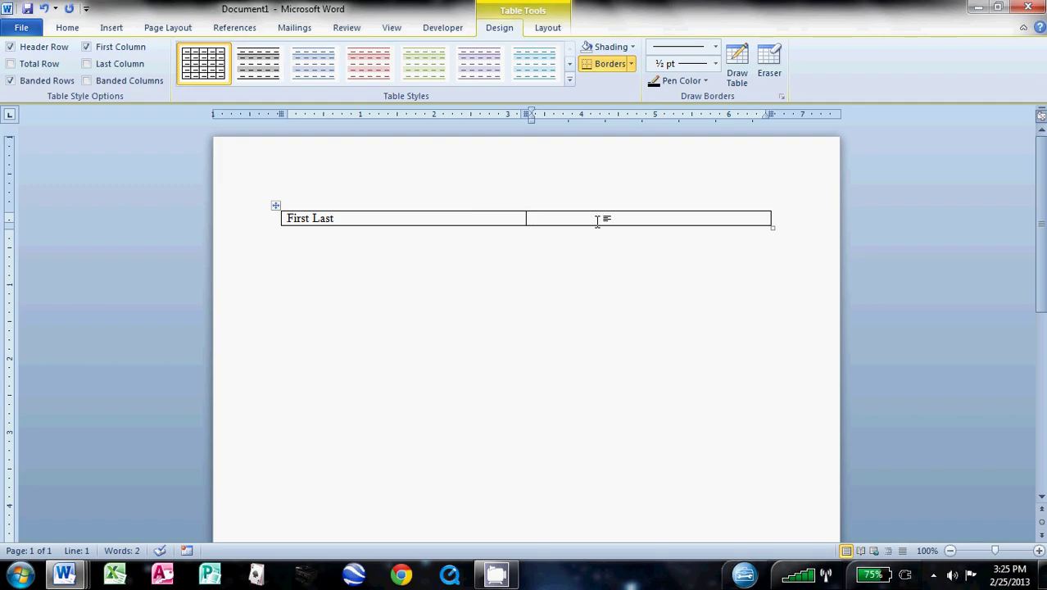
Right-align the second cell and enter Address, Phone Number and Email Address on separate lines
{"action": "left_click", "coordinate": [67, 27]}
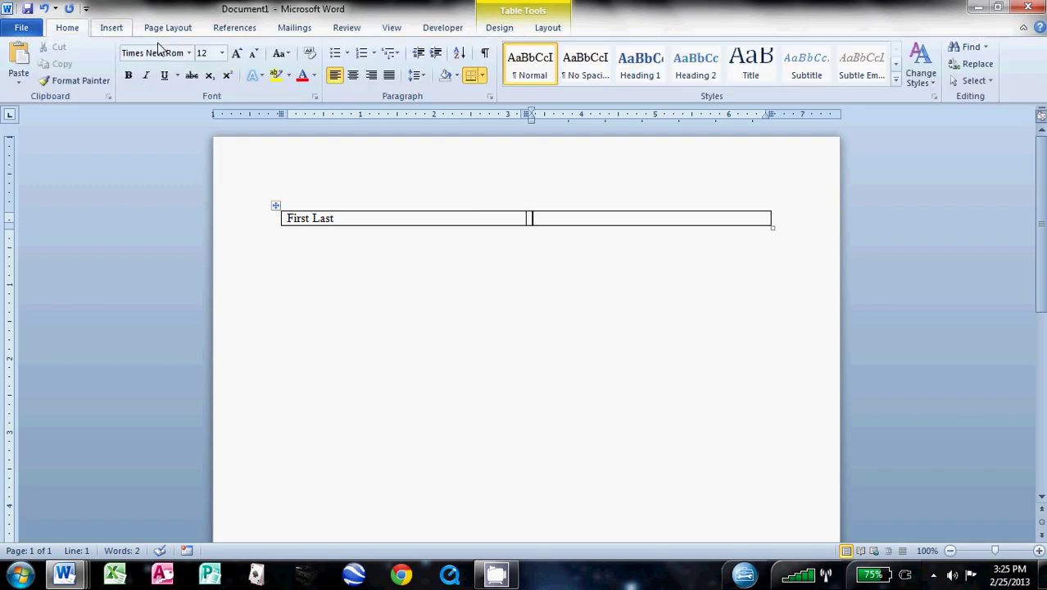
{"action": "left_click", "coordinate": [371, 75]}
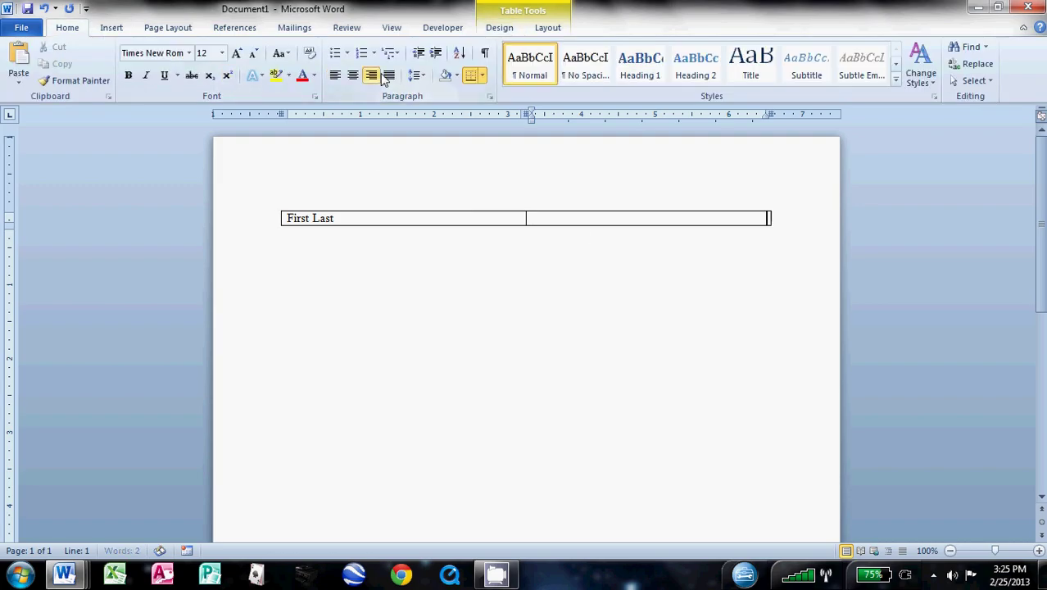
{"action": "type", "text": "Addr"}
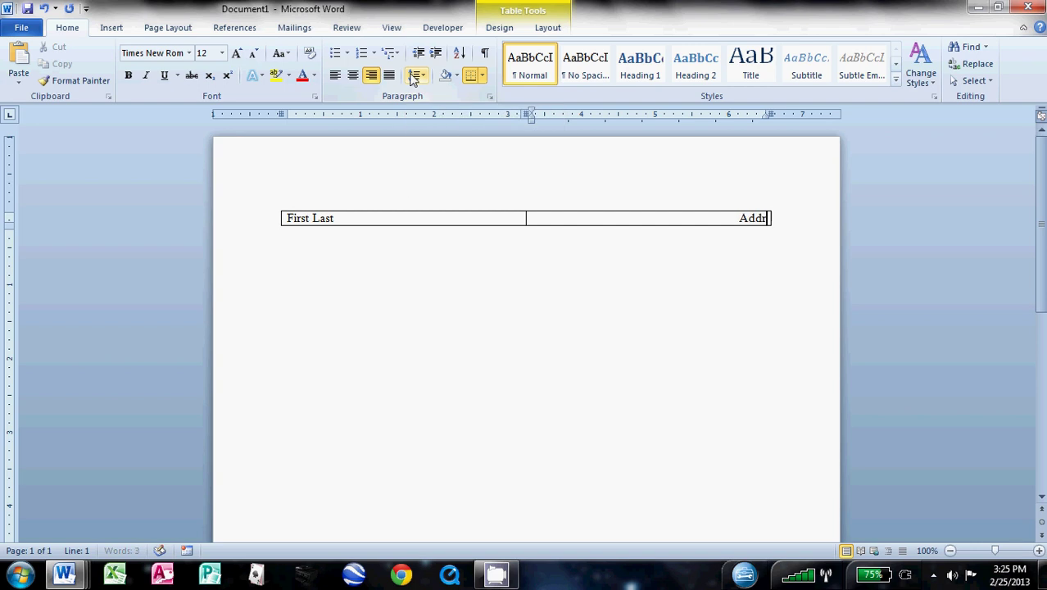
{"action": "type", "text": "ess"}
{"action": "key", "text": "Return"}
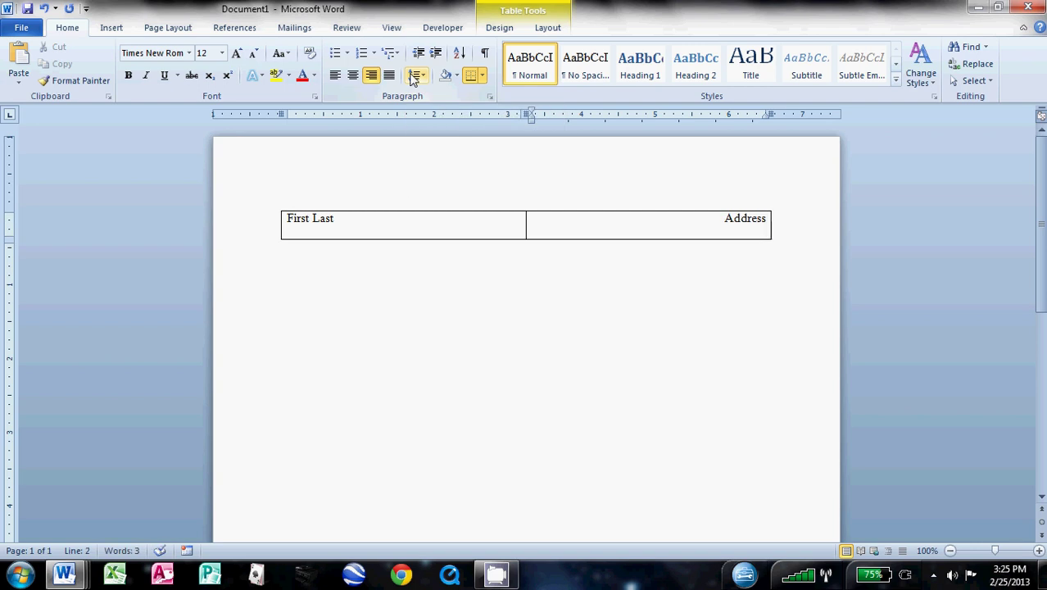
{"action": "type", "text": "Phone Nu"}
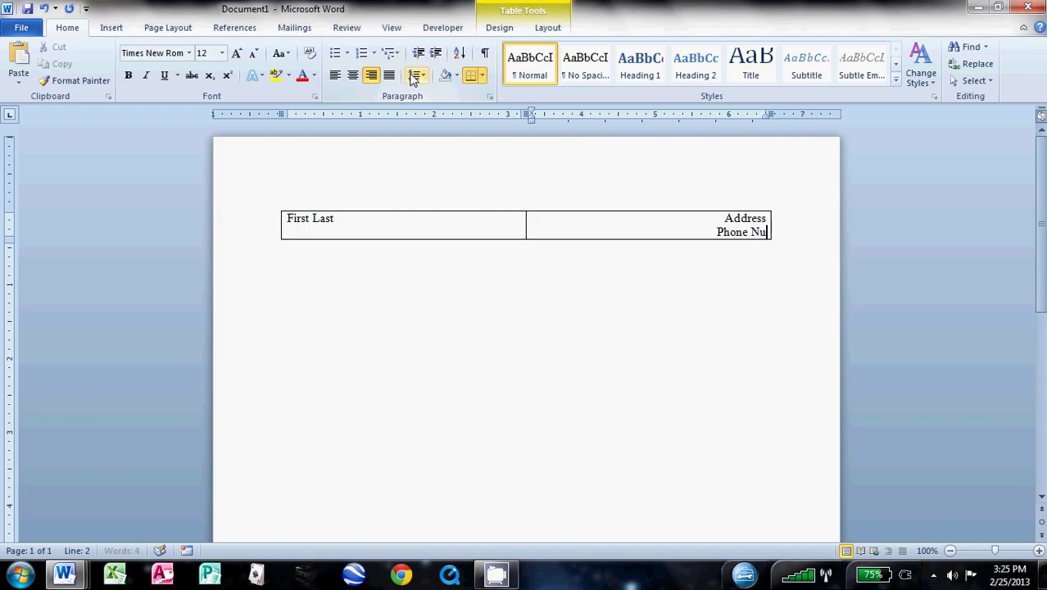
{"action": "type", "text": "mber"}
{"action": "key", "text": "Return"}
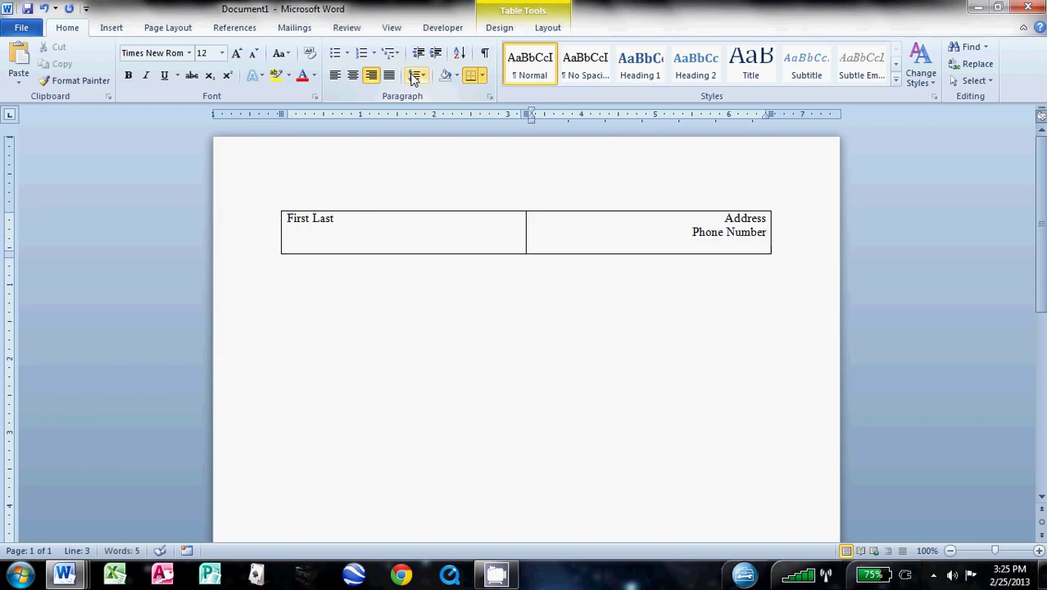
{"action": "type", "text": "Email Address"}
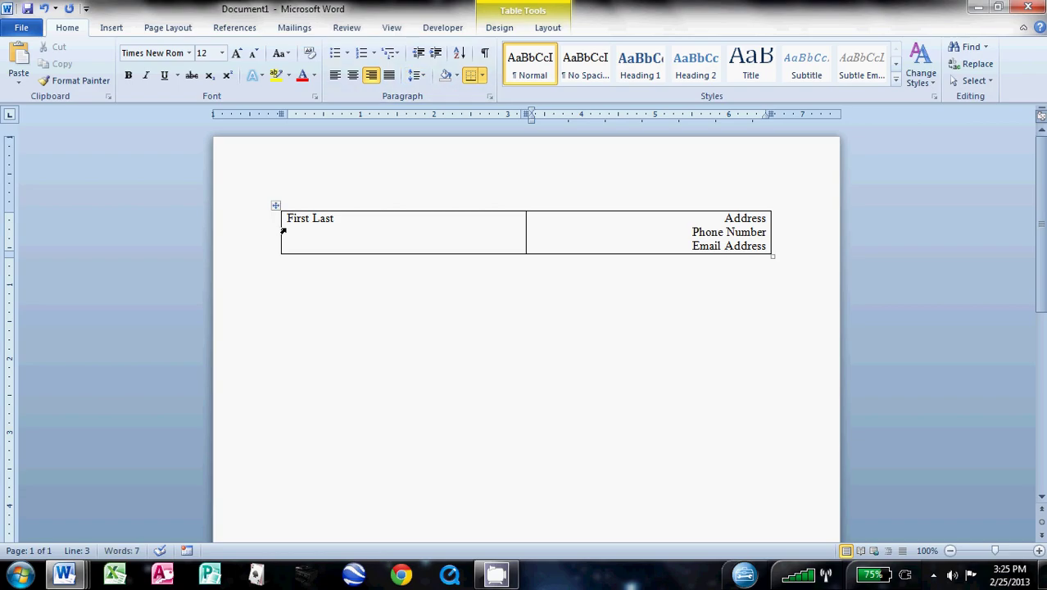
Set 'First Last' to Align Bottom Left within its table cell
{"action": "left_click", "coordinate": [385, 229]}
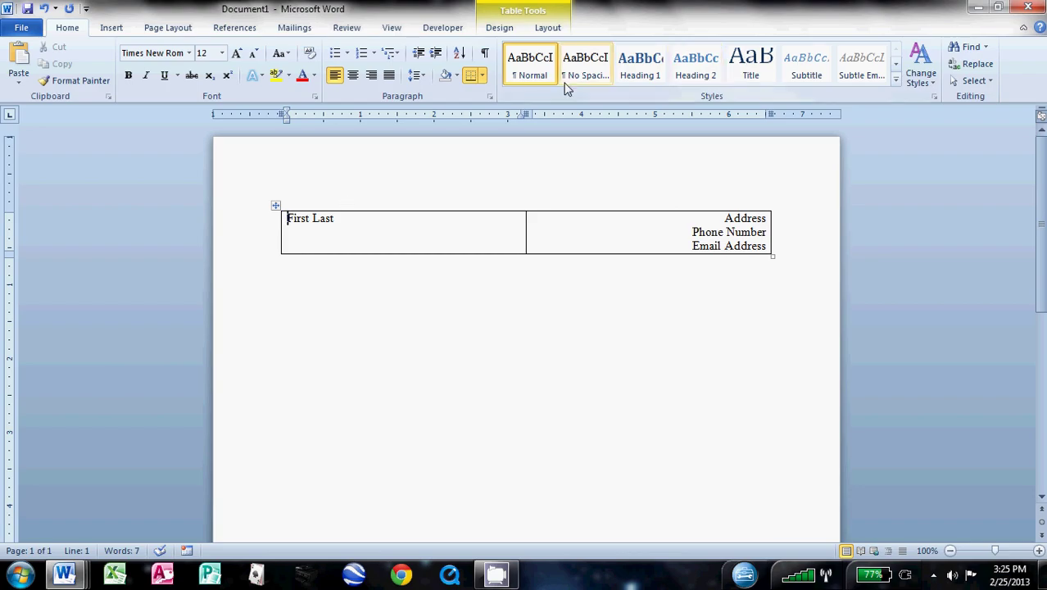
{"action": "left_click", "coordinate": [547, 28]}
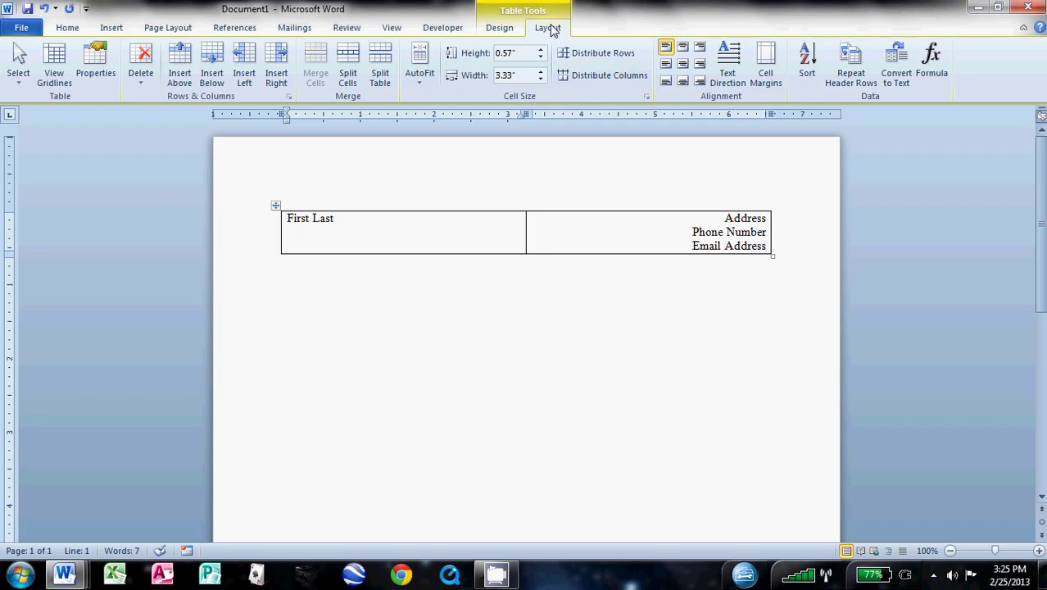
{"action": "left_click", "coordinate": [667, 82]}
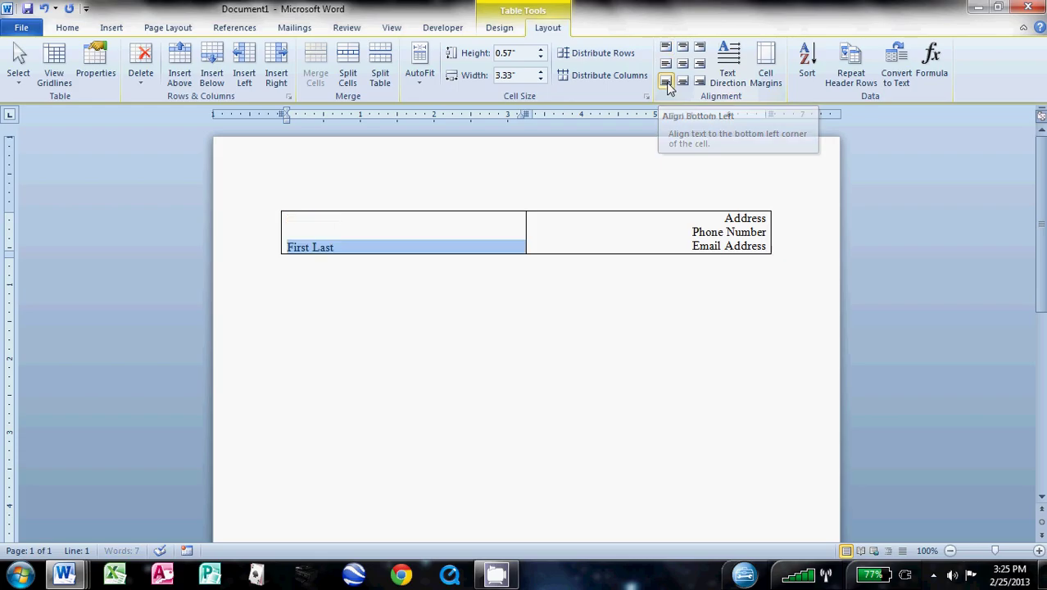
{"action": "left_click", "coordinate": [300, 244]}
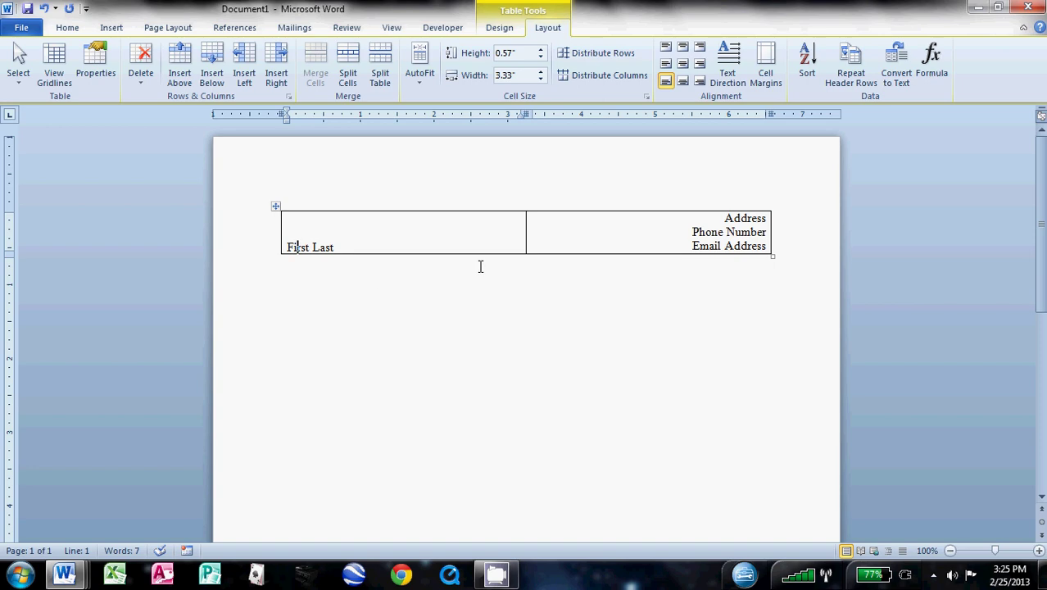
{"action": "left_click", "coordinate": [291, 290]}
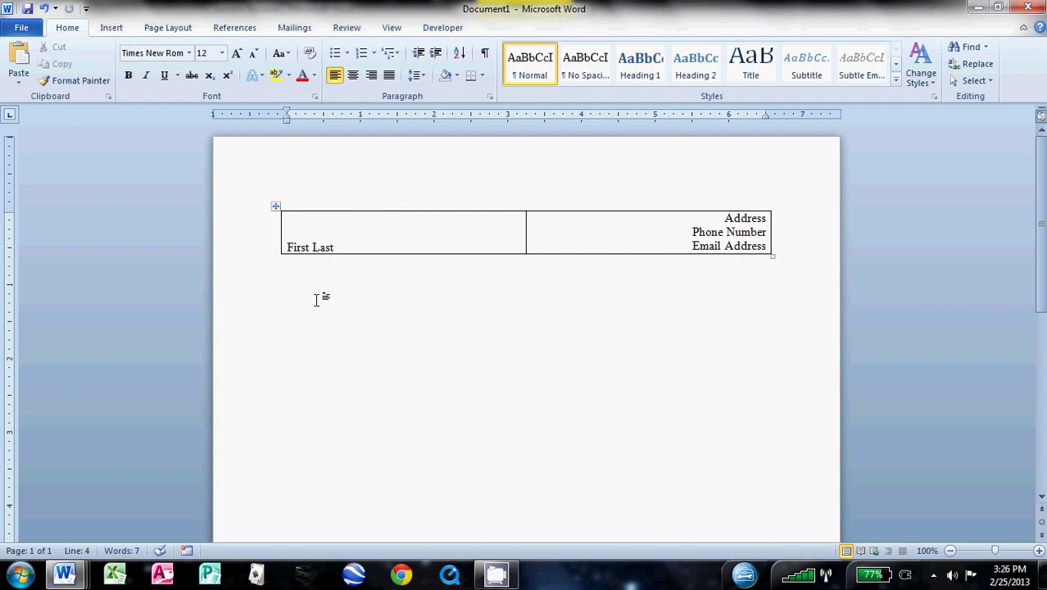
Add an 'Objective:' line with blank lines below the header table and begin inserting a table
{"action": "key", "text": "Return"}
{"action": "key", "text": "Return"}
{"action": "type", "text": "Objective:"}
{"action": "key", "text": "Return"}
{"action": "key", "text": "Return"}
{"action": "key", "text": "Return"}
{"action": "left_click", "coordinate": [106, 30]}
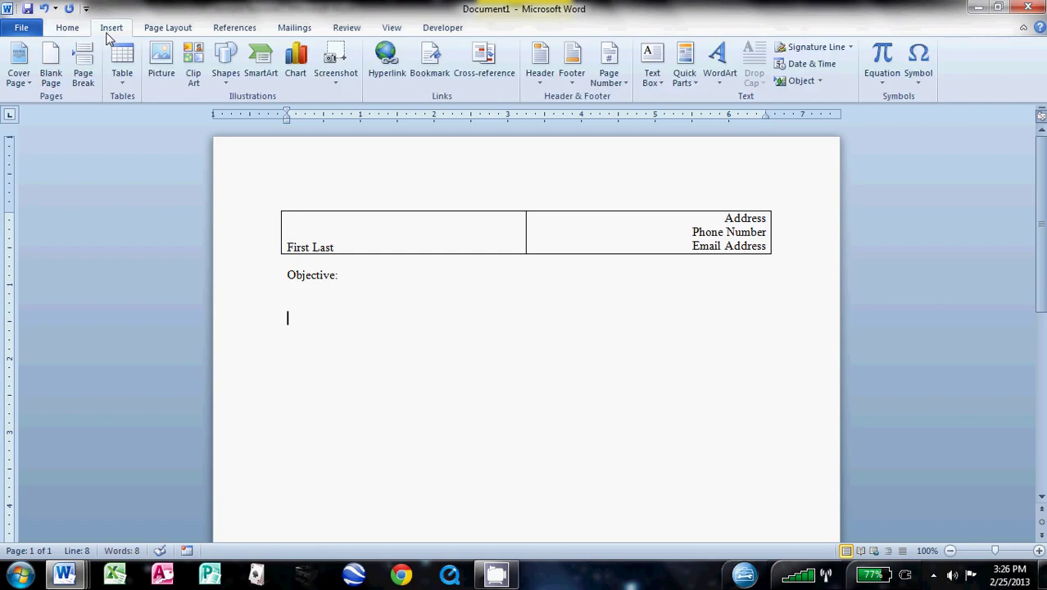
{"action": "left_click", "coordinate": [123, 76]}
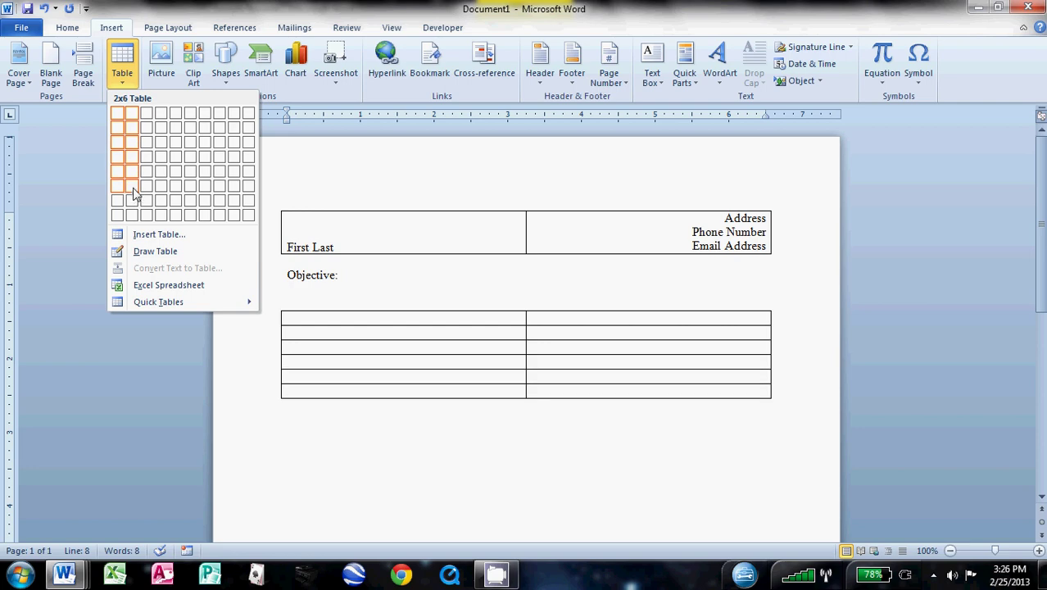
Insert a 2x6 table, type 'Work Experience' in the first cell and '09/08—Present' in row three
{"action": "left_click", "coordinate": [133, 187]}
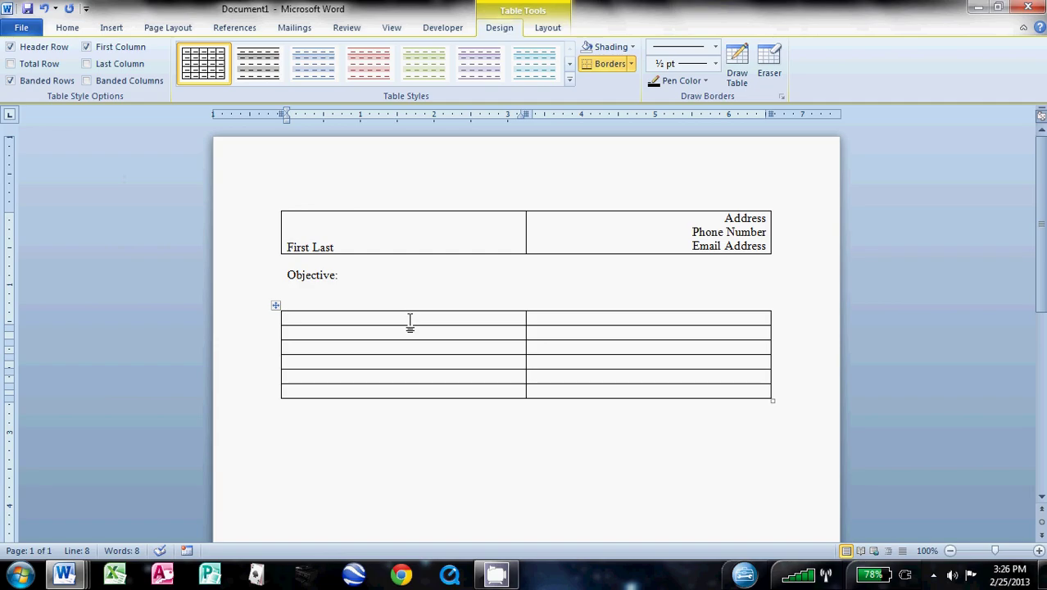
{"action": "type", "text": "Work Experience"}
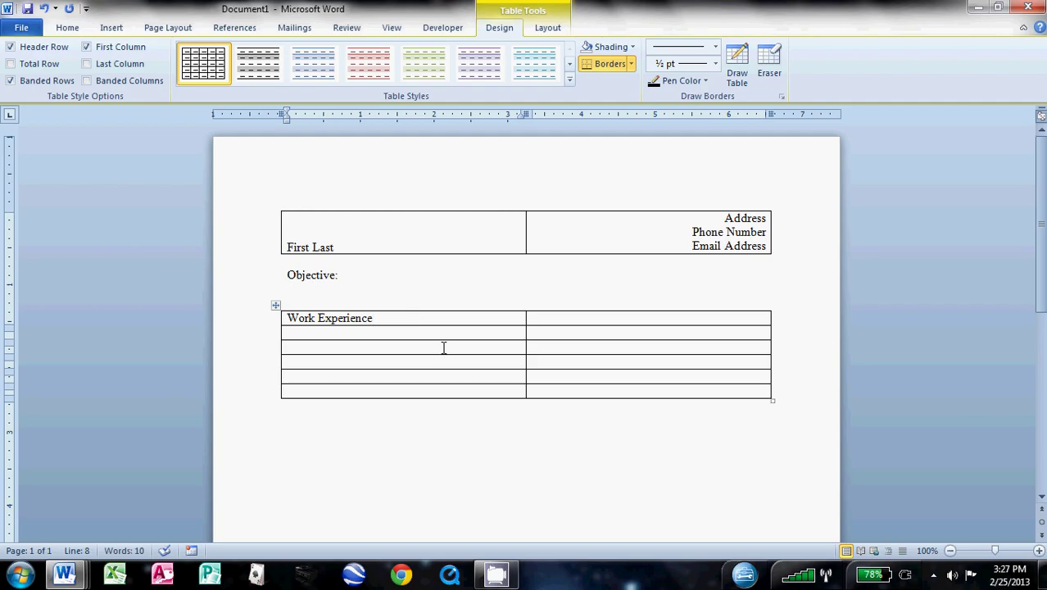
{"action": "left_click", "coordinate": [429, 332]}
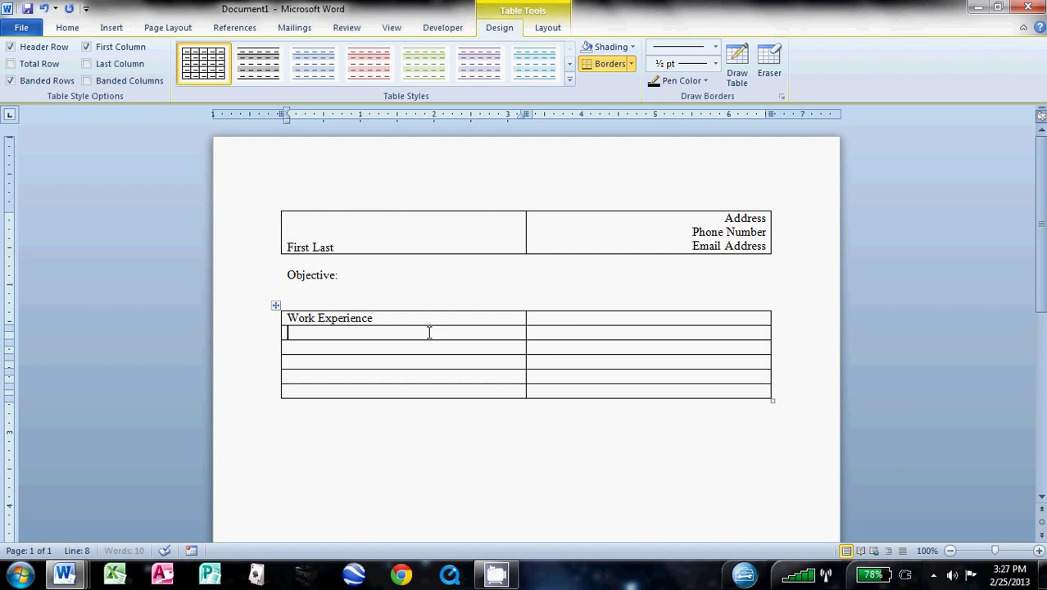
{"action": "left_click", "coordinate": [336, 347]}
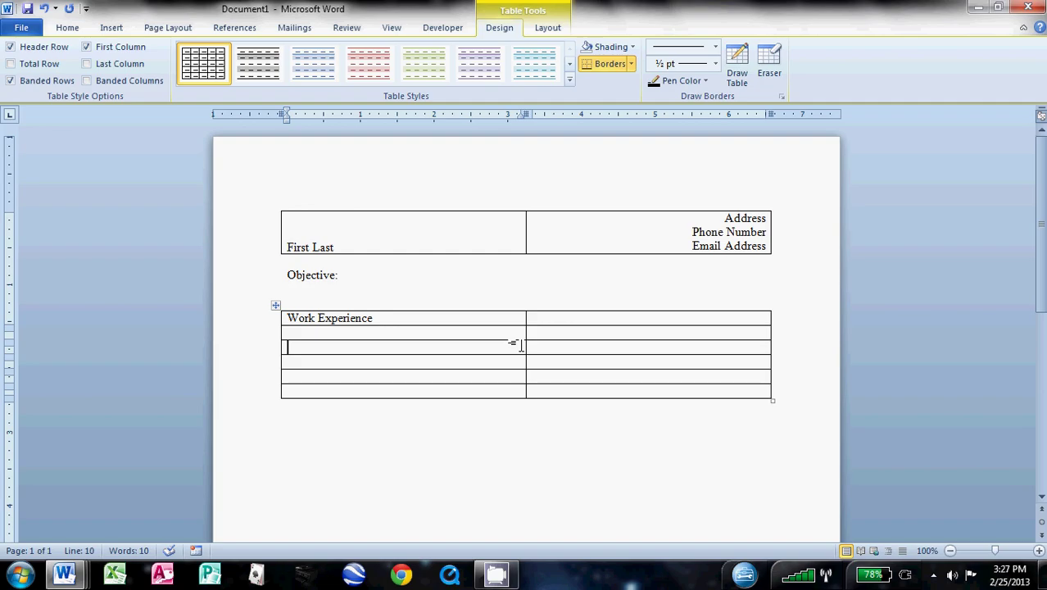
{"action": "type", "text": "09/08"}
{"action": "type", "text": "--Present"}
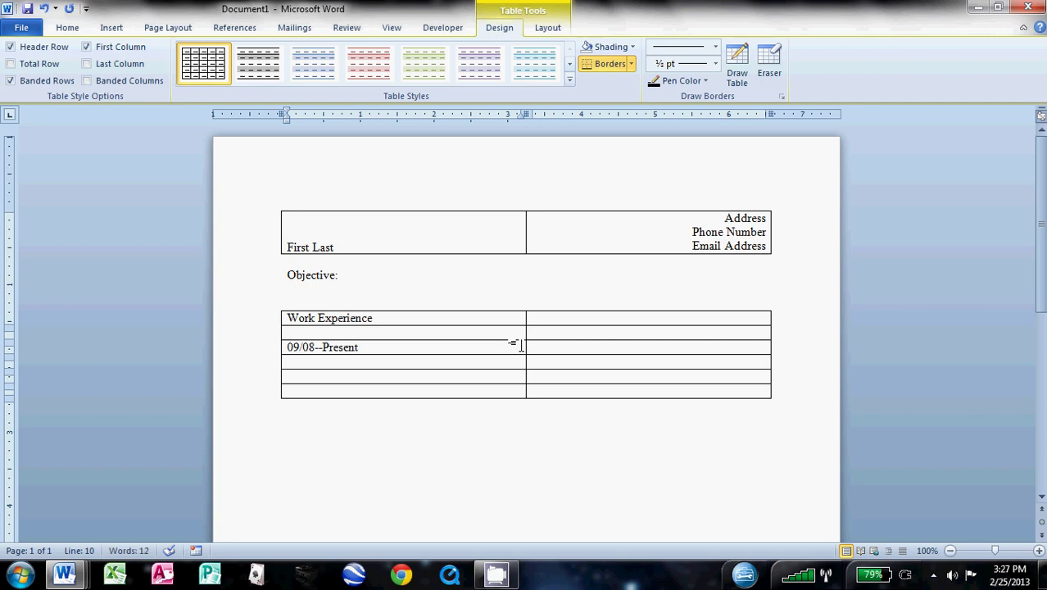
{"action": "key", "text": "Tab"}
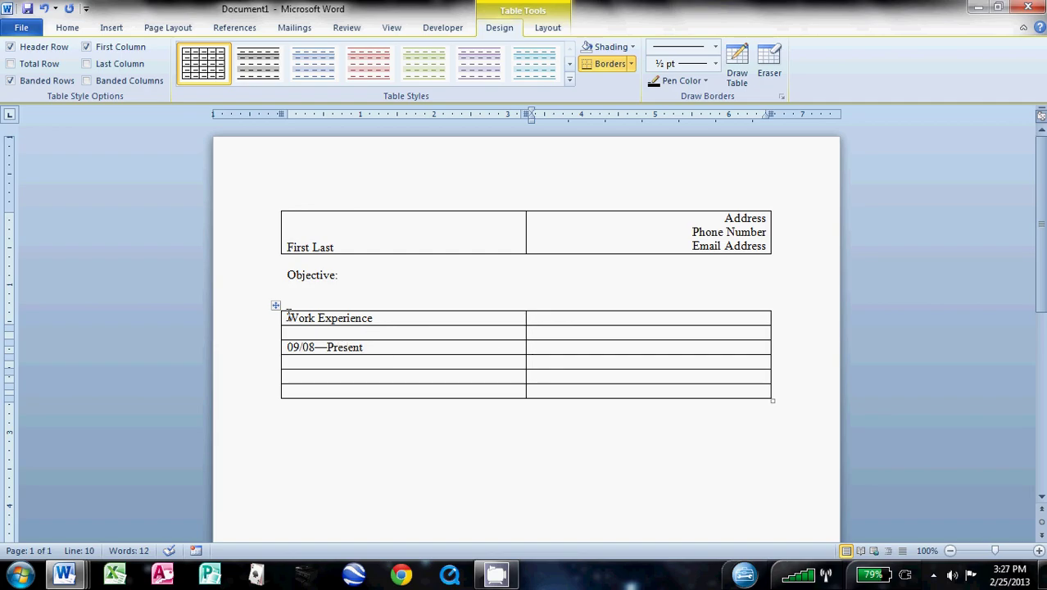
Merge the Work Experience header row into one full-width cell
{"action": "left_click_drag", "start_coordinate": [282, 318], "coordinate": [565, 321]}
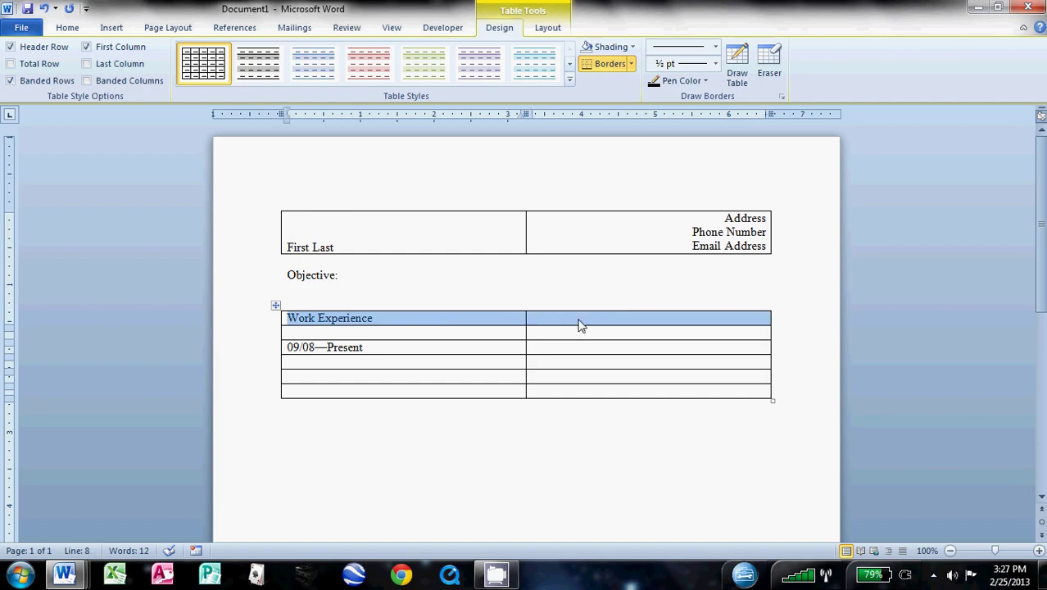
{"action": "left_click", "coordinate": [548, 33]}
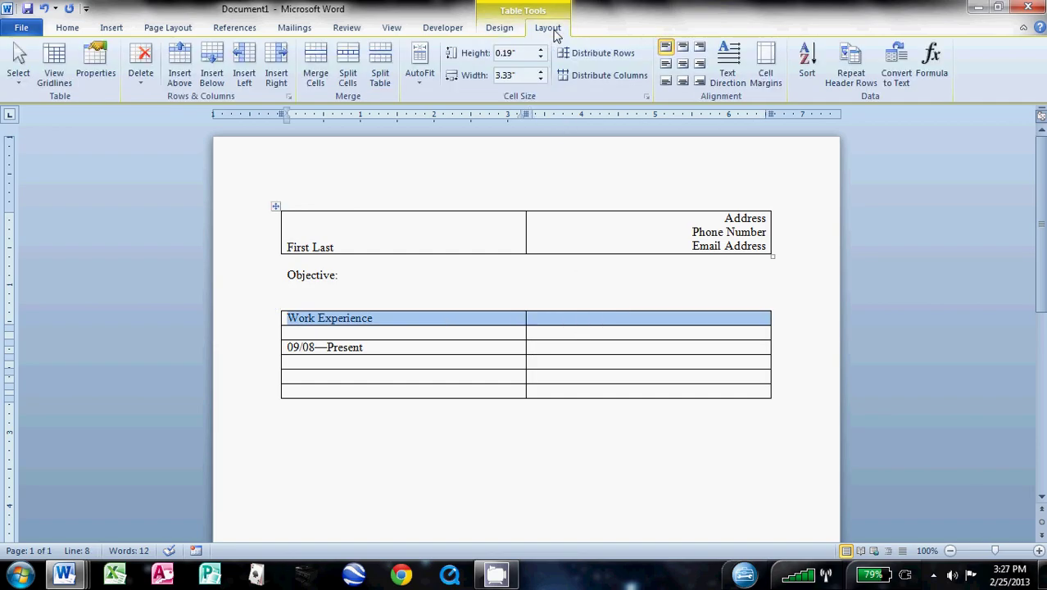
{"action": "left_click", "coordinate": [320, 66]}
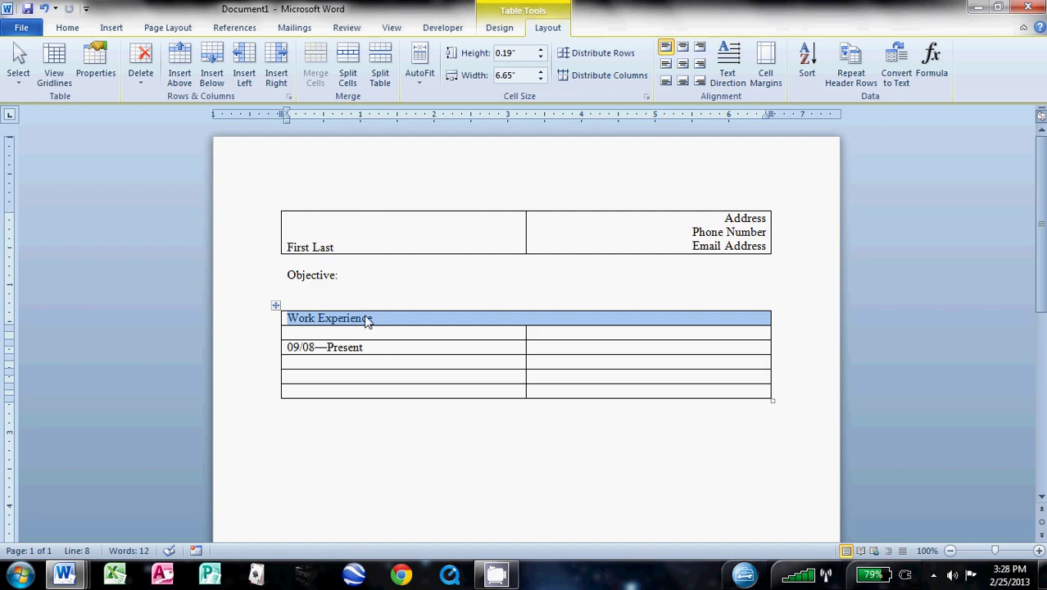
Drag the column border left to narrow the date column and widen the second column
{"action": "left_click", "coordinate": [481, 349]}
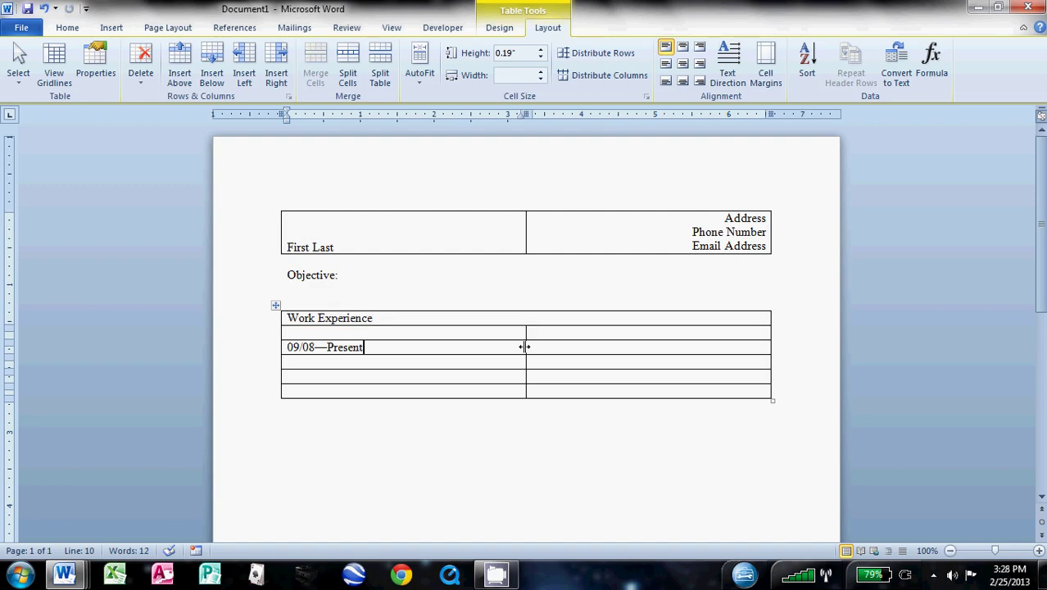
{"action": "left_click_drag", "start_coordinate": [525, 349], "coordinate": [369, 347]}
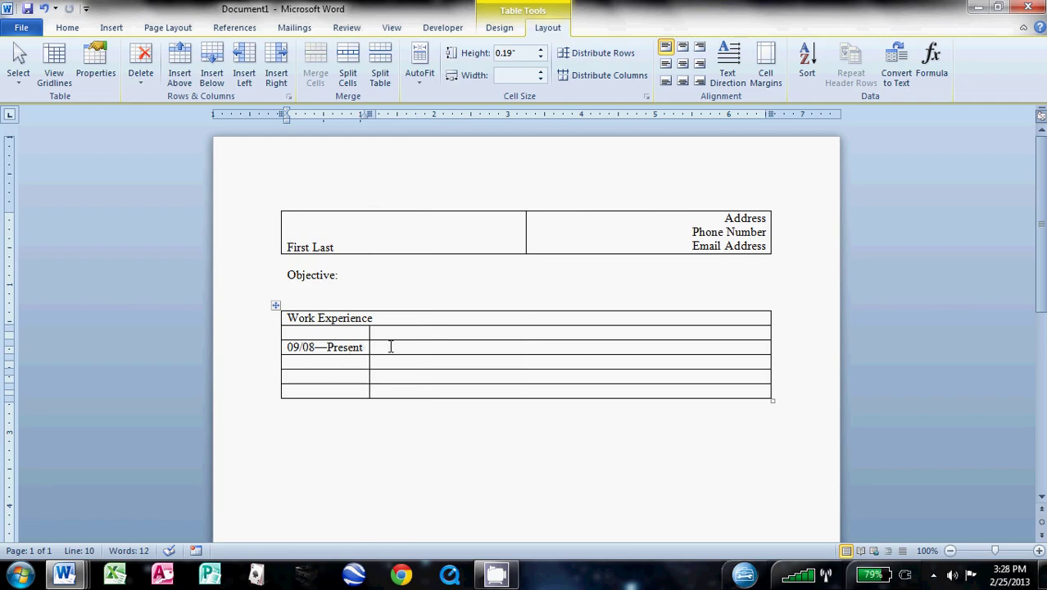
{"action": "left_click", "coordinate": [390, 348]}
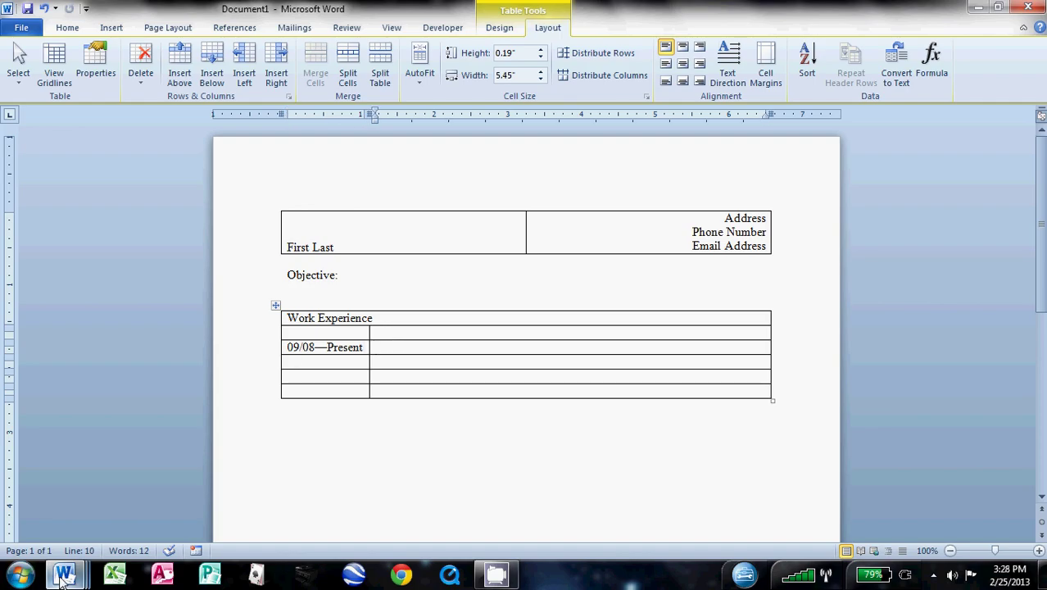
Glance at the Sample Resume for reference, then return to Document1
{"action": "mouse_move", "coordinate": [63, 576]}
{"action": "left_click", "coordinate": [100, 523]}
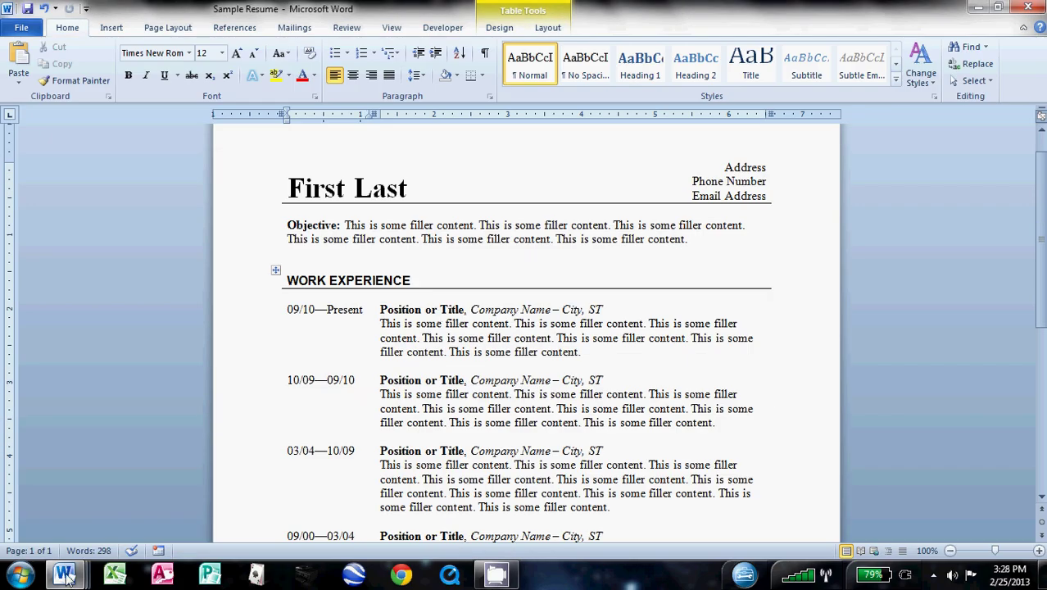
{"action": "mouse_move", "coordinate": [67, 578]}
{"action": "left_click", "coordinate": [393, 499]}
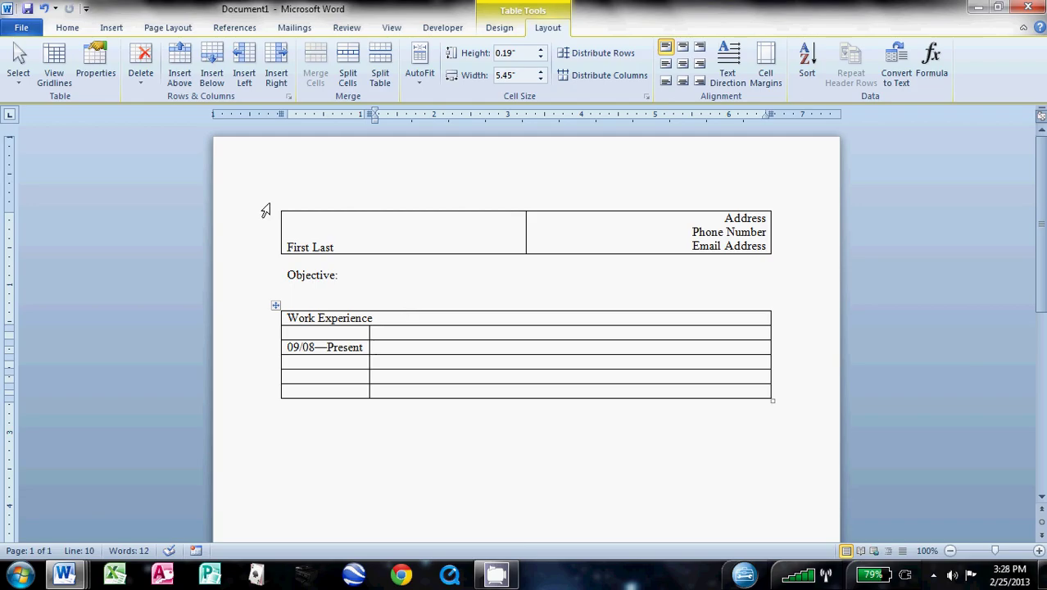
{"action": "left_click", "coordinate": [65, 28]}
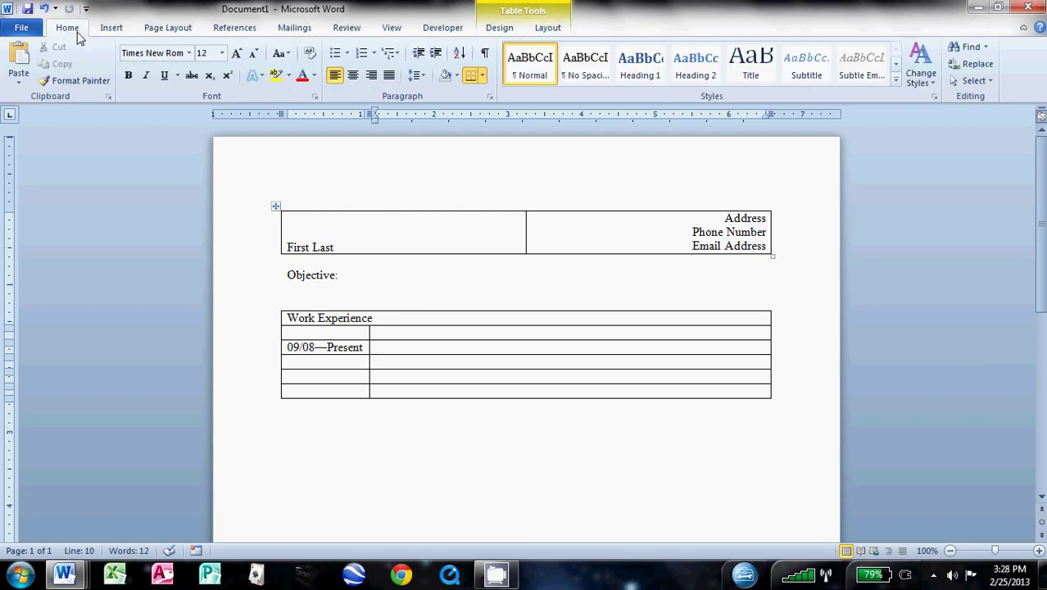
Beside 09/08—Present, type bold 'Position or Title,' then italic 'Company Name - City, ST' and a new line
{"action": "left_click", "coordinate": [128, 76]}
{"action": "type", "text": "Position"}
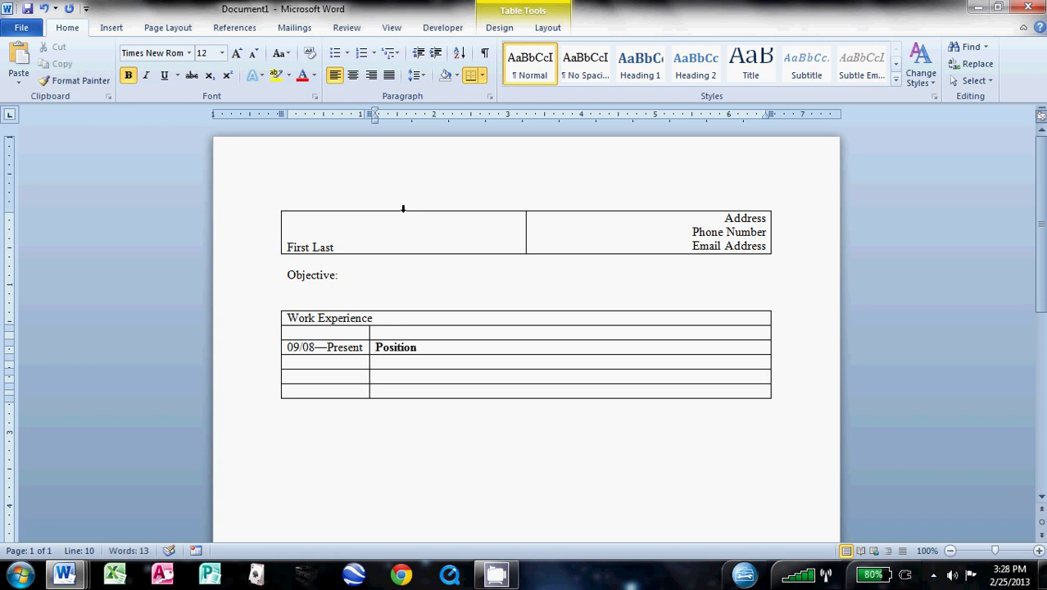
{"action": "type", "text": " or Title"}
{"action": "left_click", "coordinate": [128, 77]}
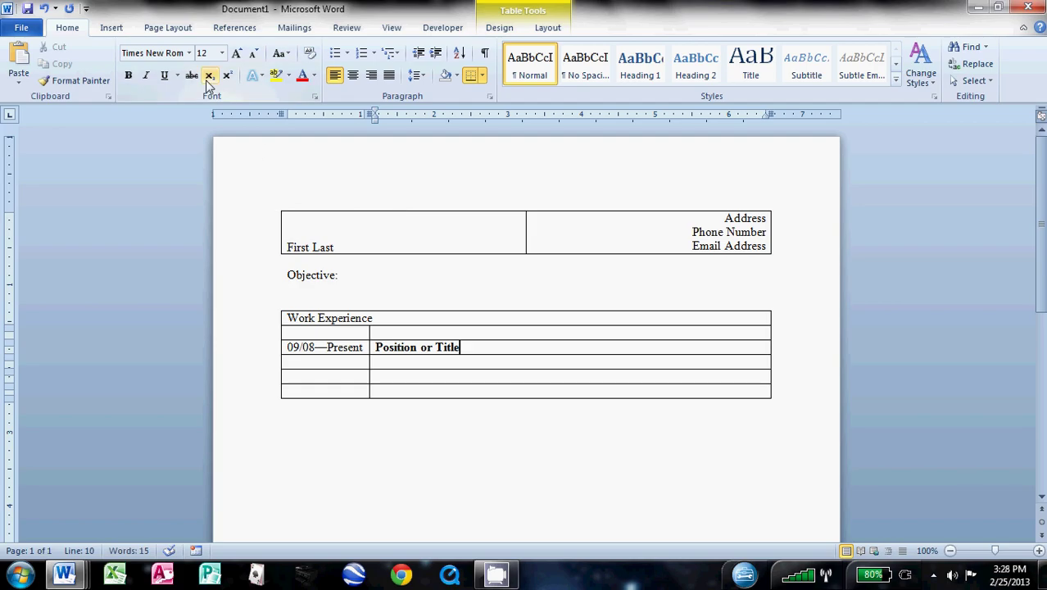
{"action": "type", "text": ","}
{"action": "left_click", "coordinate": [154, 76]}
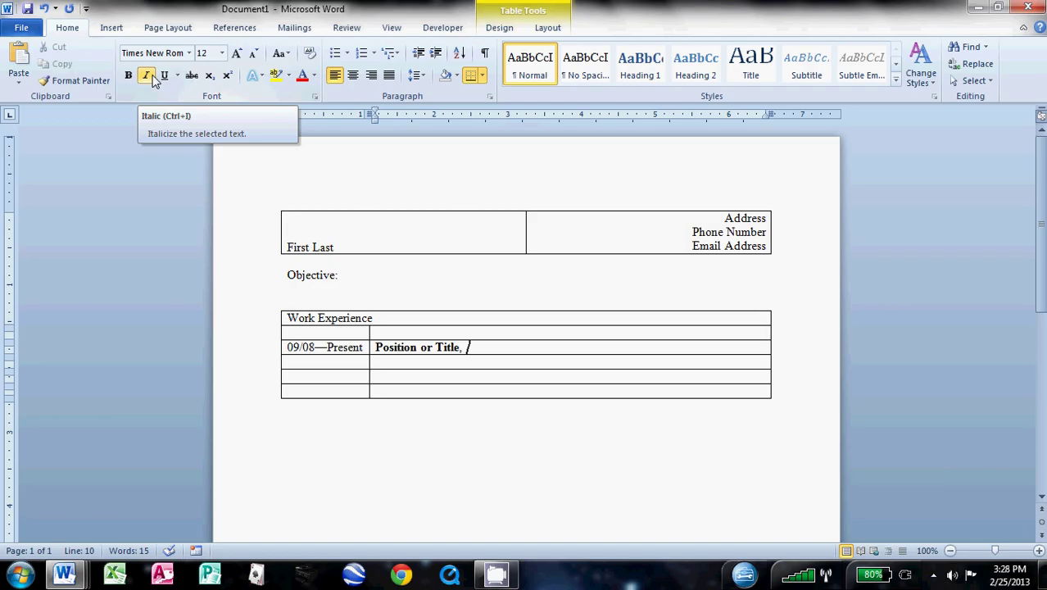
{"action": "type", "text": "Company Name"}
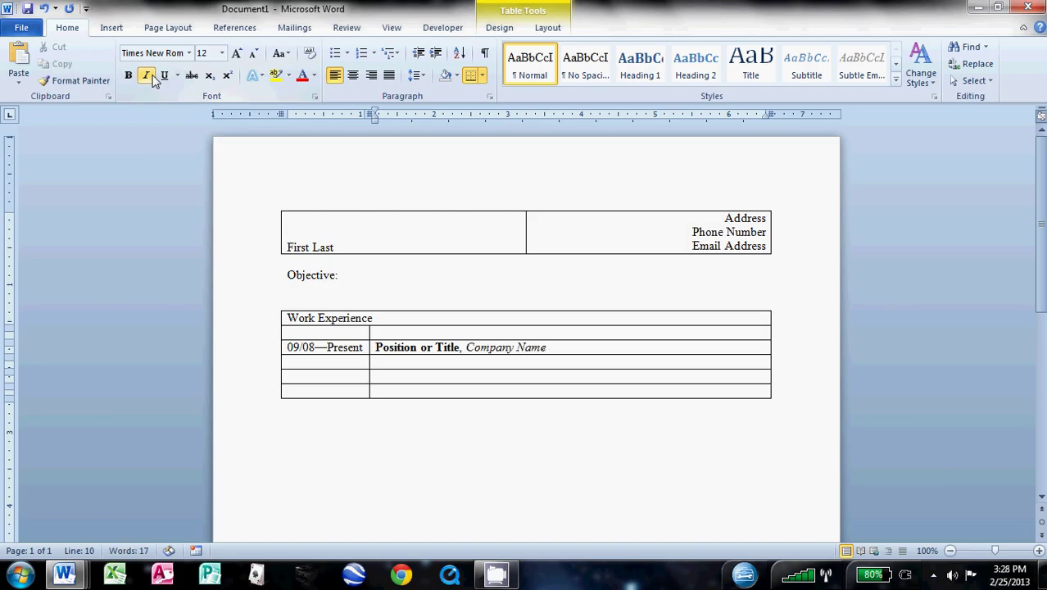
{"action": "type", "text": " -"}
{"action": "type", "text": " City, ST"}
{"action": "key", "text": "Return"}
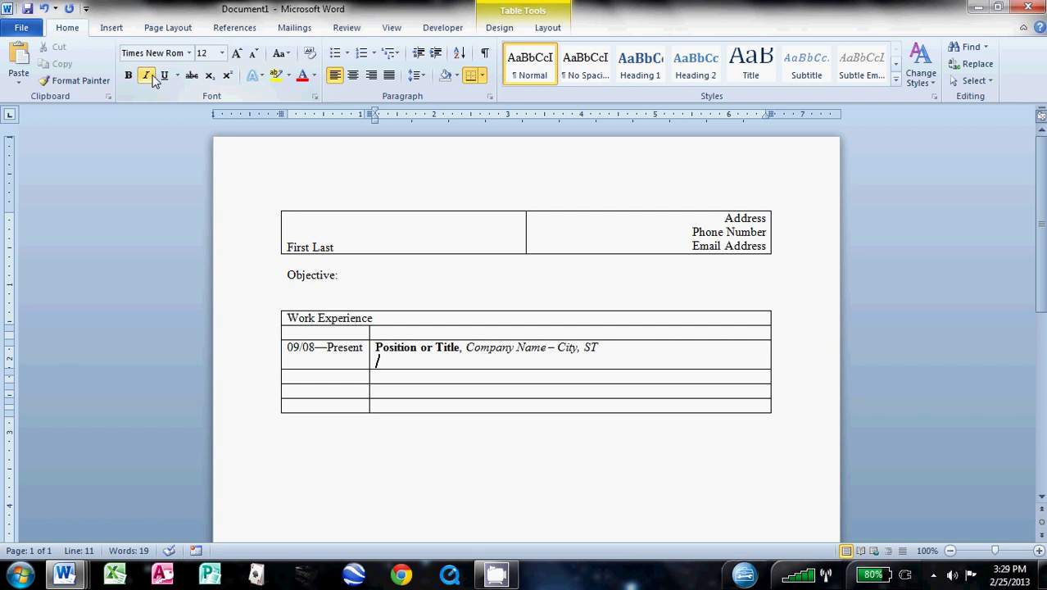
{"action": "left_click", "coordinate": [146, 75]}
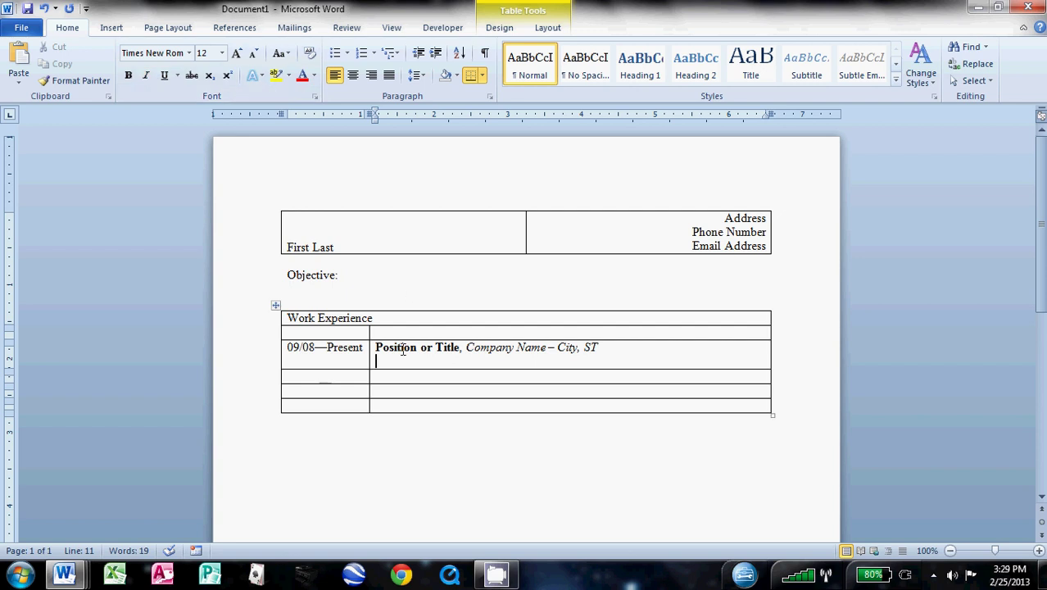
{"action": "left_click", "coordinate": [344, 376]}
Enter '03/06—09/08' in the next date cell
{"action": "type", "text": "03/"}
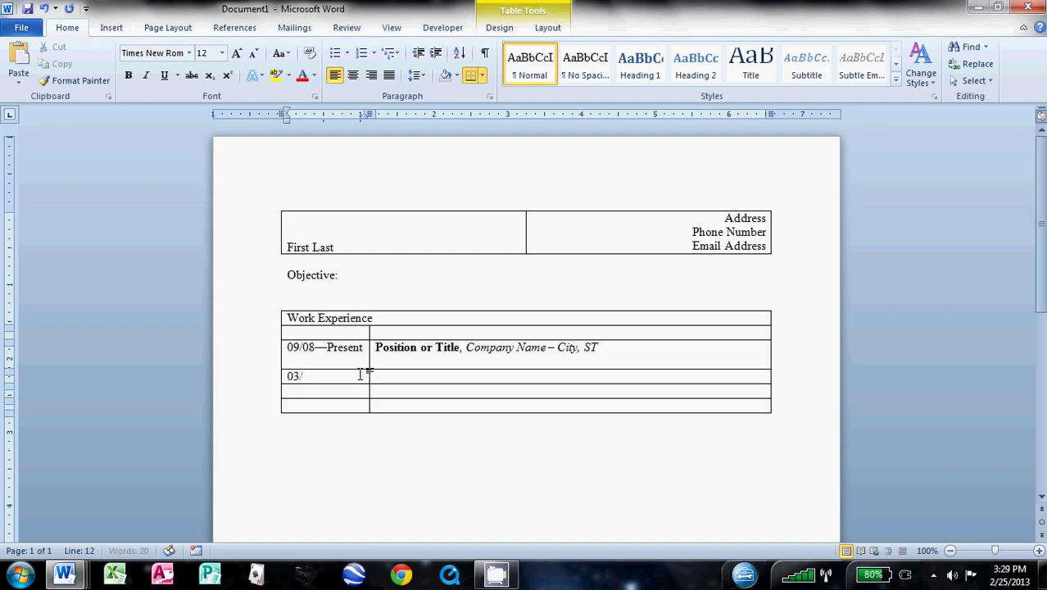
{"action": "type", "text": "06--"}
{"action": "type", "text": "06—0"}
{"action": "type", "text": "9/08"}
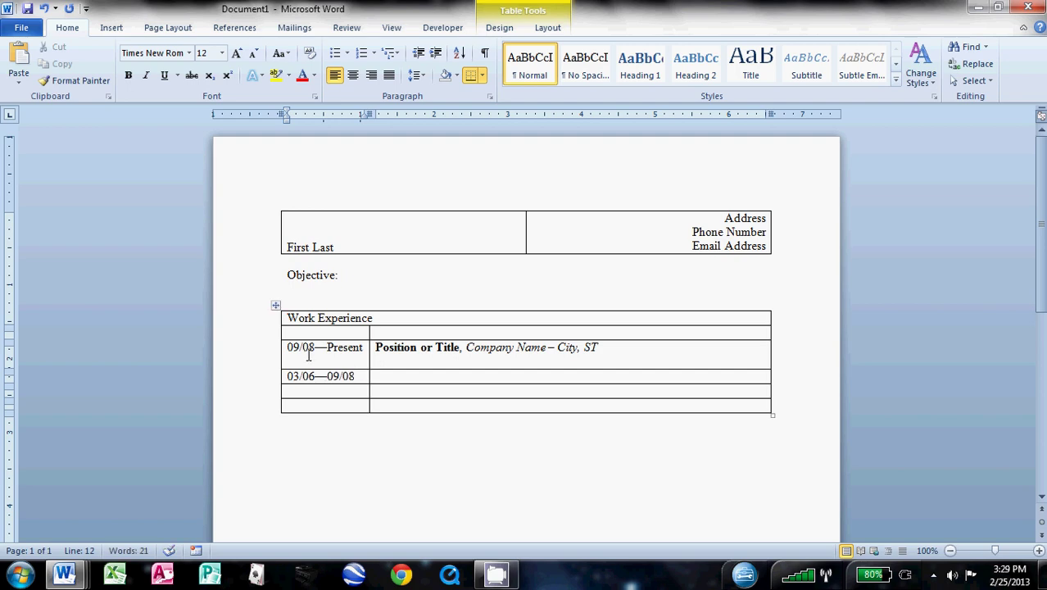
{"action": "mouse_move", "coordinate": [326, 376]}
{"action": "left_click", "coordinate": [356, 393]}
{"action": "left_click", "coordinate": [393, 391]}
Paste the Position or Title, Company Name line into the cell beside 03/06—09/08
{"action": "left_click", "coordinate": [370, 350]}
{"action": "key", "text": "ctrl+c"}
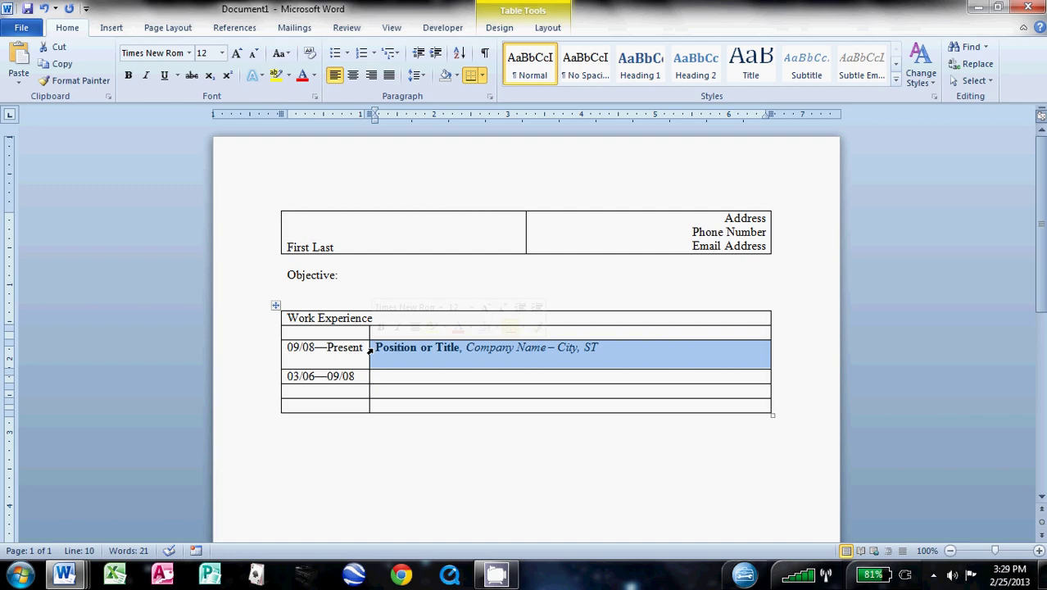
{"action": "left_click", "coordinate": [376, 377]}
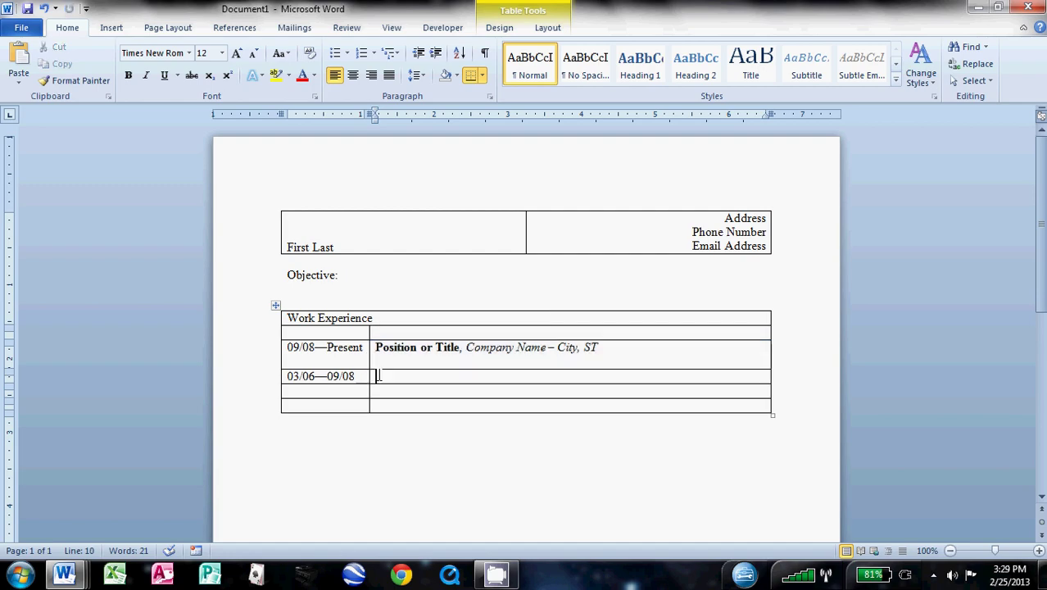
{"action": "key", "text": "ctrl+v"}
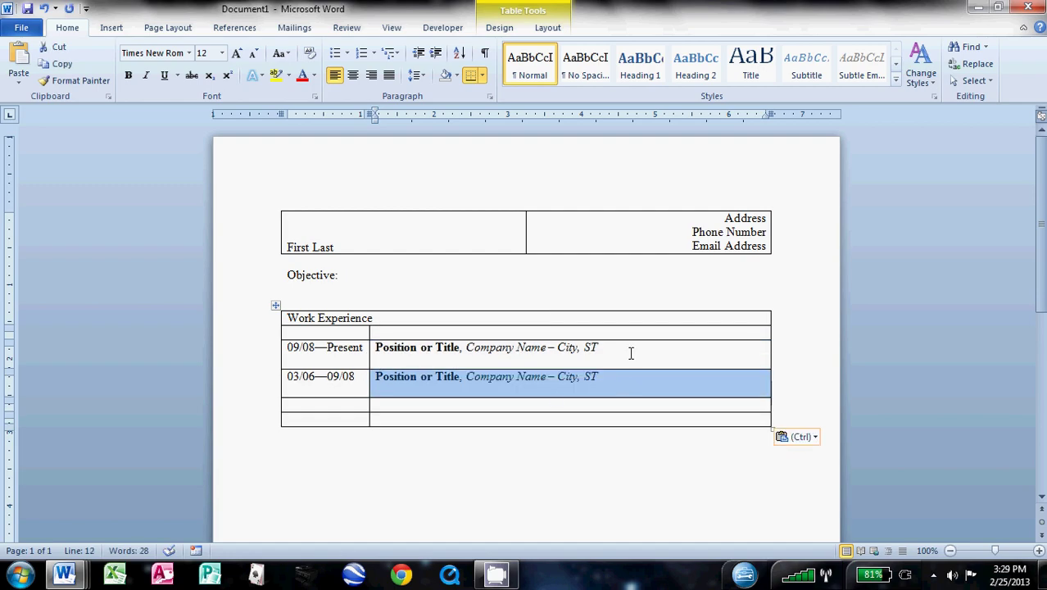
{"action": "left_click", "coordinate": [628, 385]}
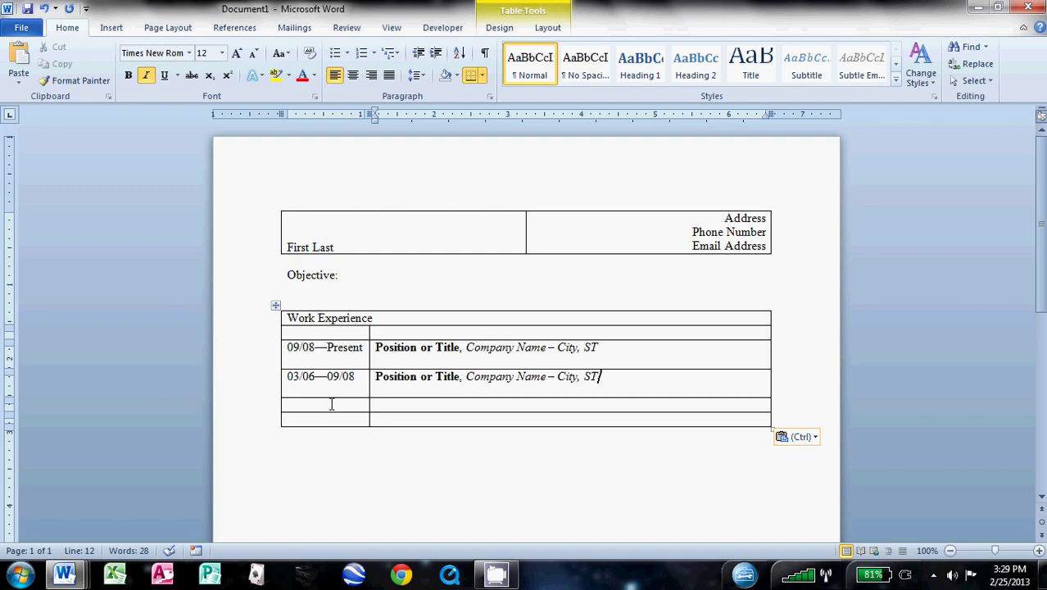
{"action": "left_click", "coordinate": [332, 403]}
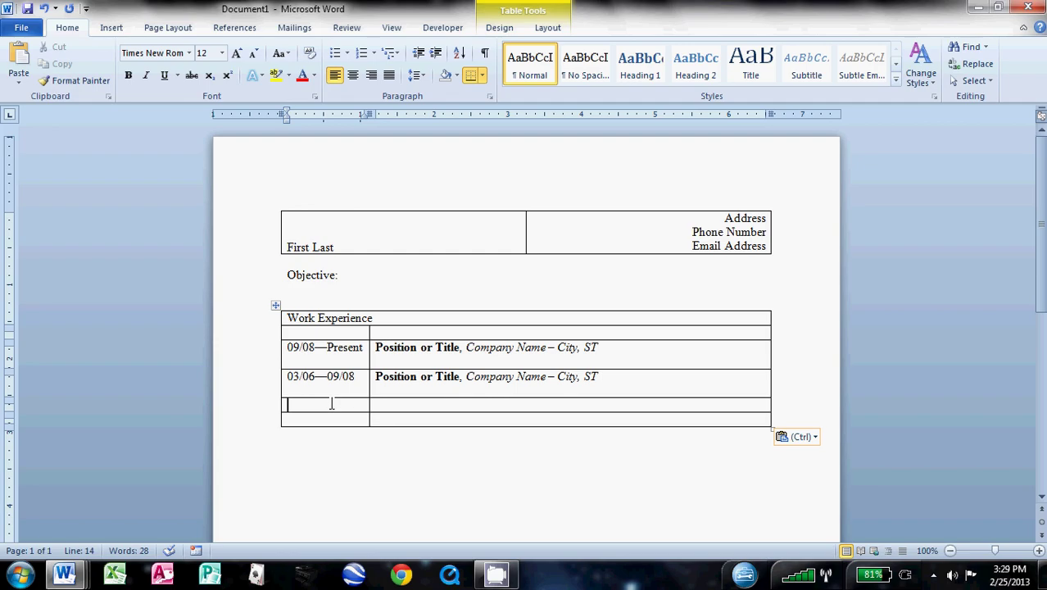
Add rows dated 07/00—03/06 and 08/97—07/00, each with the Position or Title, Company Name – City, ST line
{"action": "type", "text": "07/"}
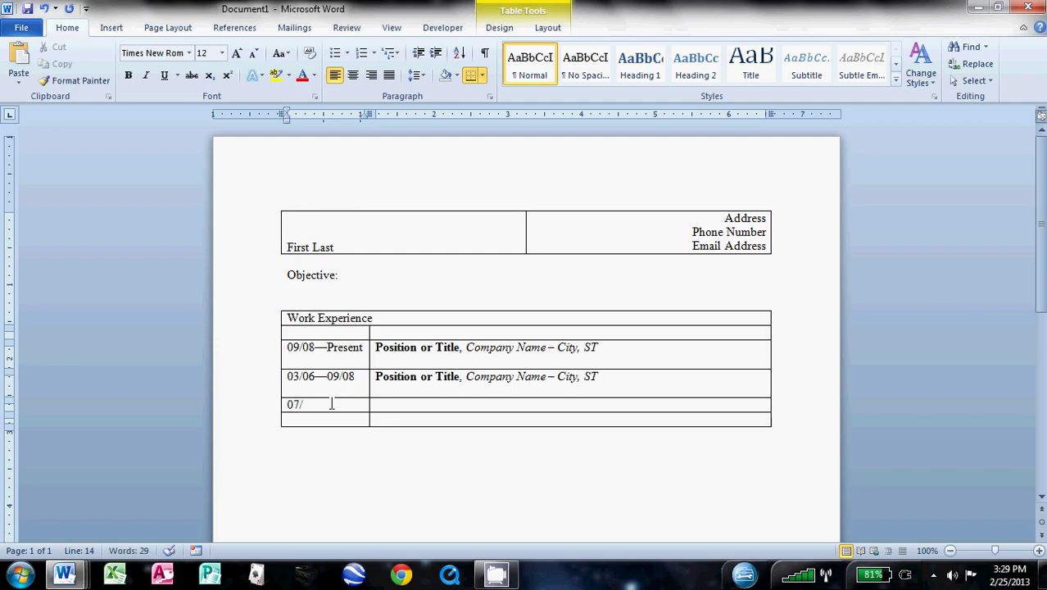
{"action": "type", "text": "00--"}
{"action": "type", "text": "03"}
{"action": "type", "text": "/06"}
{"action": "left_click", "coordinate": [421, 405]}
{"action": "key", "text": "ctrl+v"}
{"action": "left_click", "coordinate": [318, 435]}
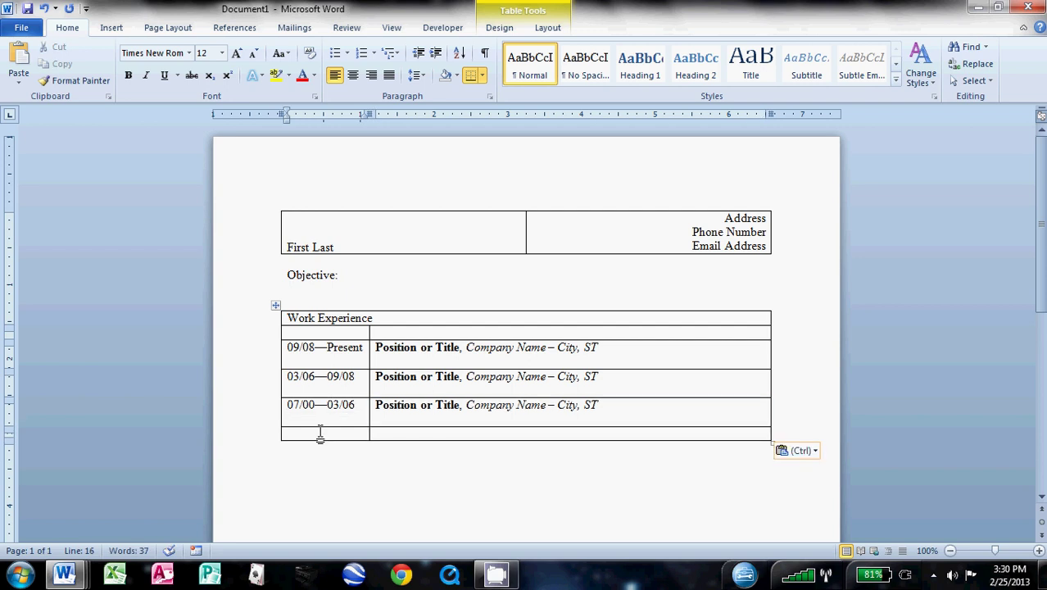
{"action": "type", "text": "08/"}
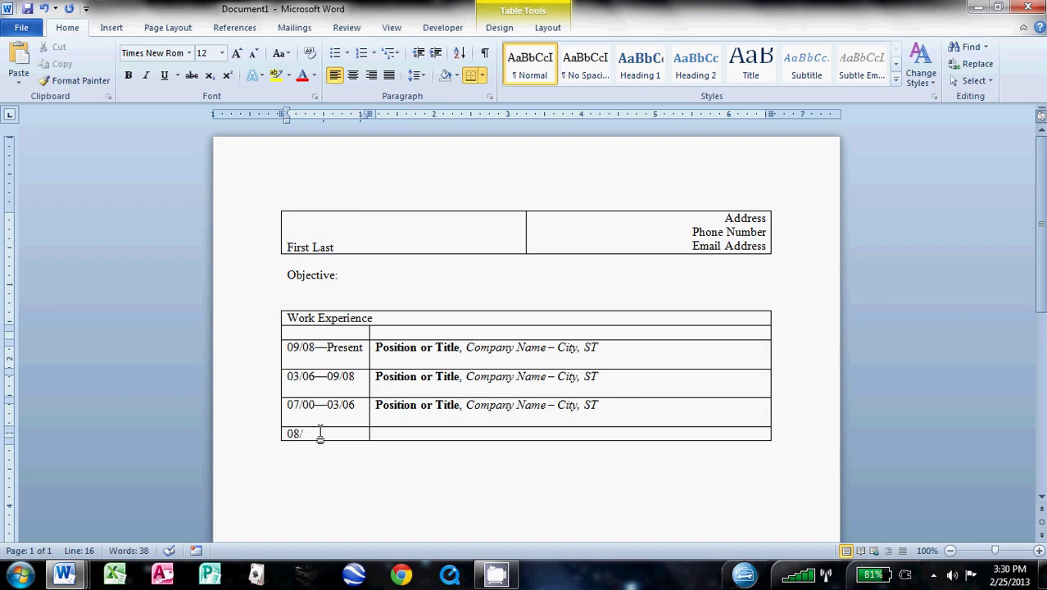
{"action": "type", "text": "97--07"}
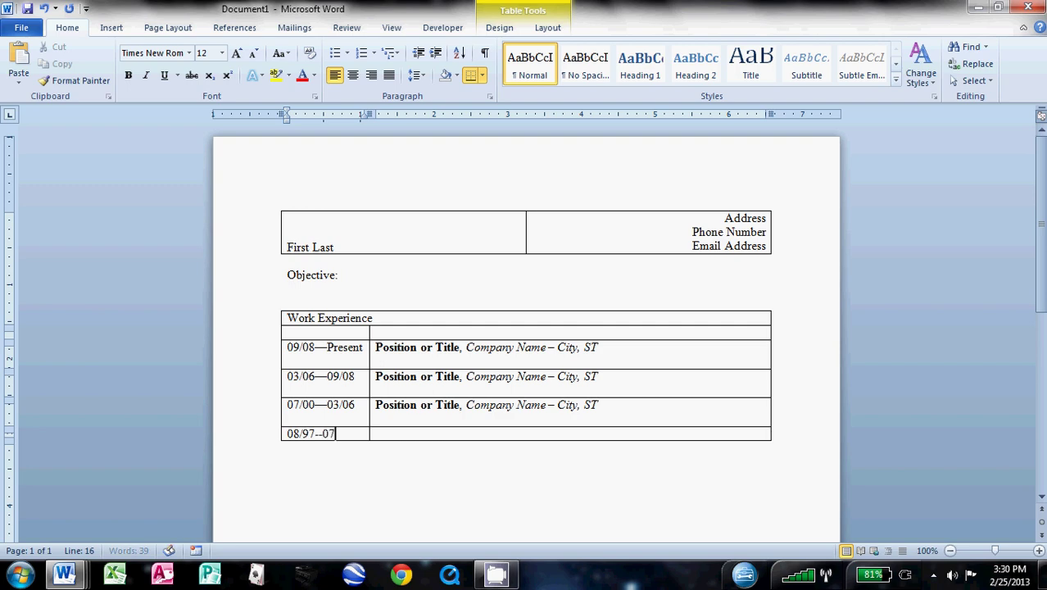
{"action": "type", "text": "/00"}
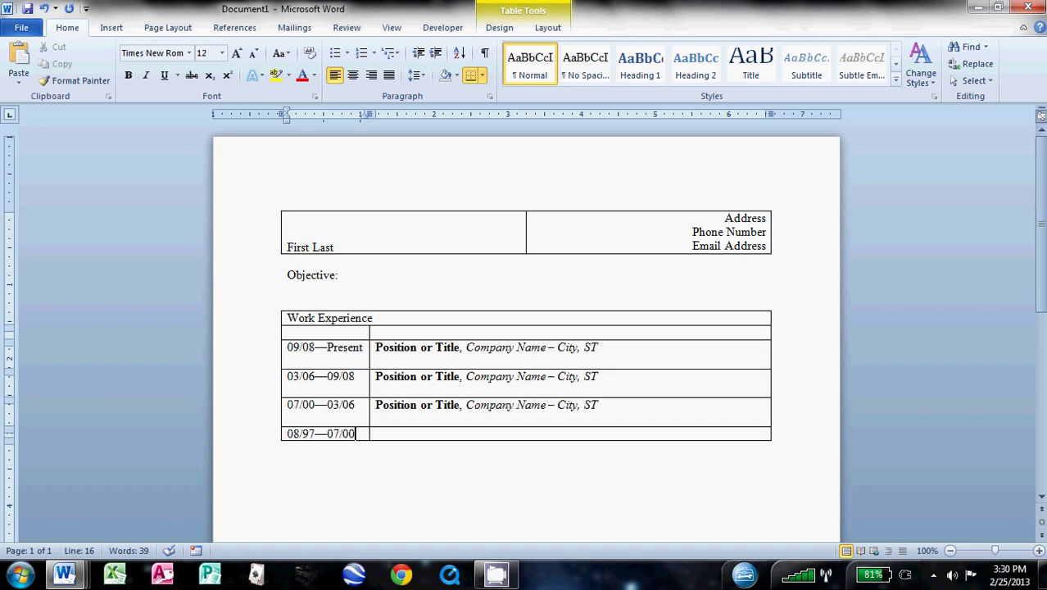
{"action": "key", "text": "Tab"}
{"action": "key", "text": "ctrl+v"}
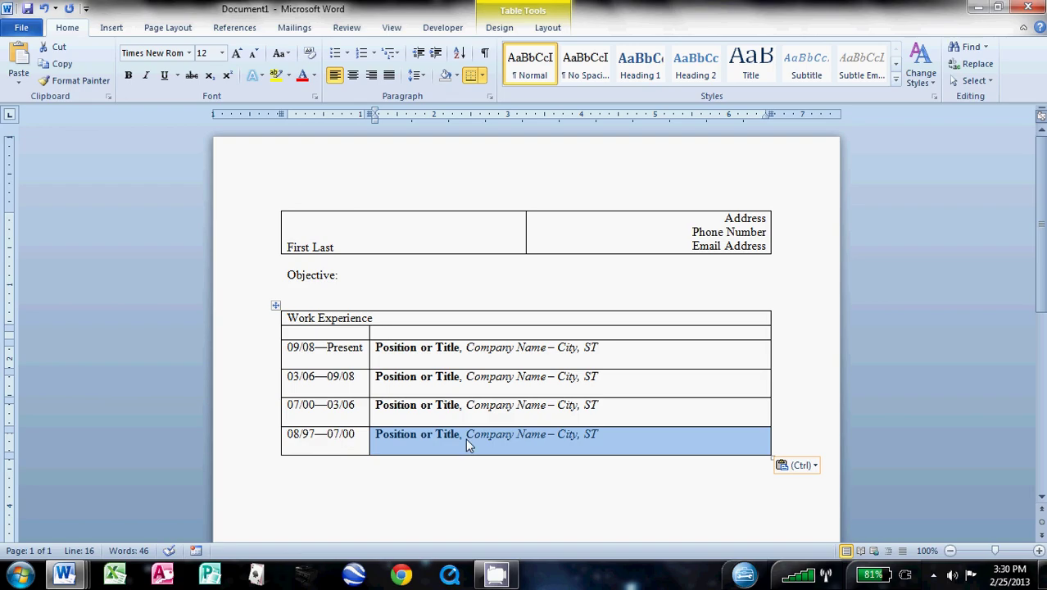
{"action": "left_click", "coordinate": [544, 449]}
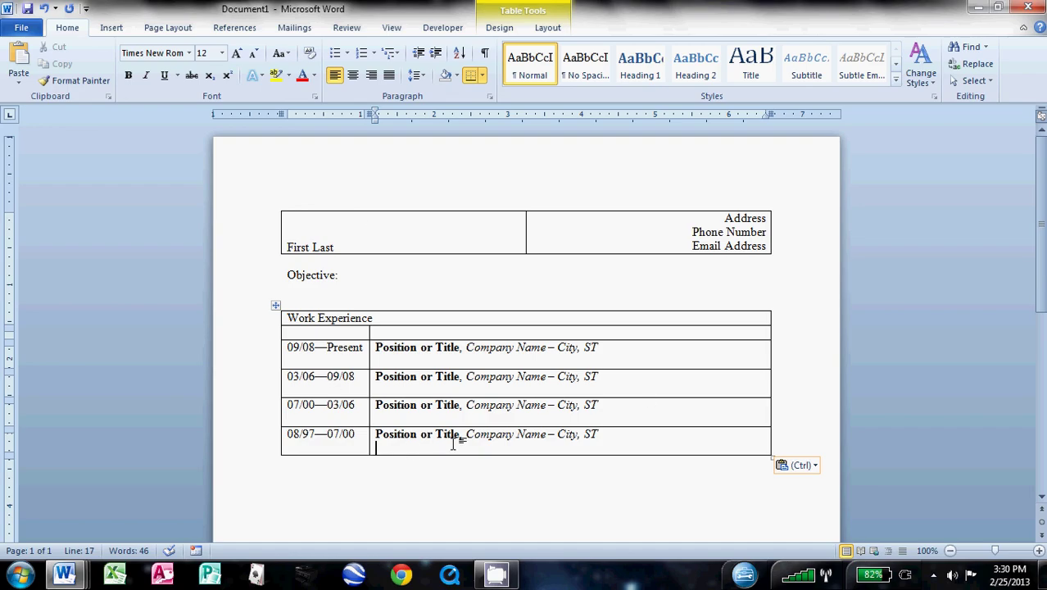
Insert a 2-column, 3-row table on the line below the Work Experience table
{"action": "left_click", "coordinate": [335, 477]}
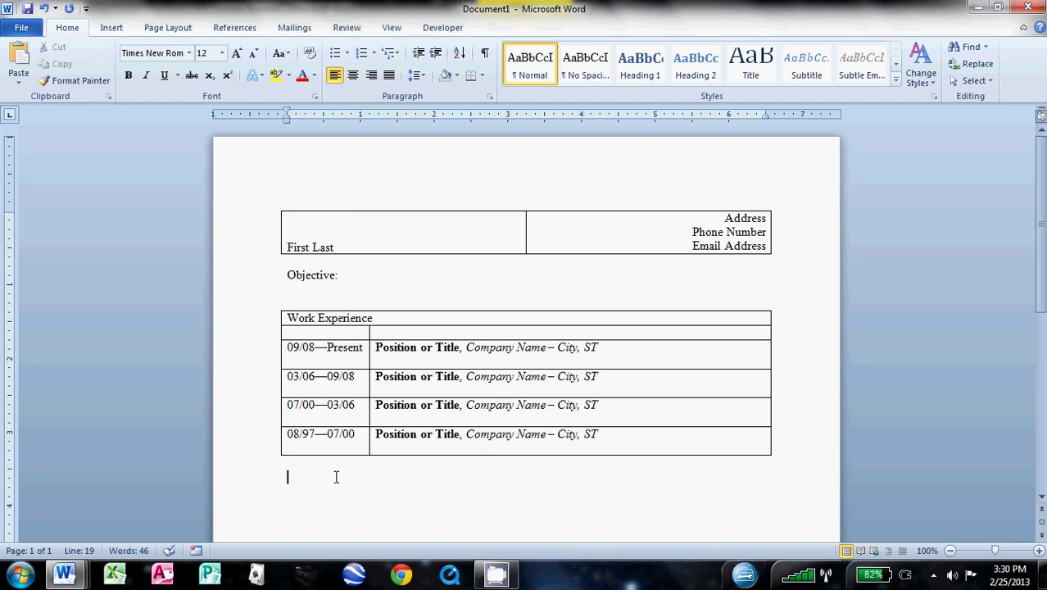
{"action": "left_click", "coordinate": [112, 27]}
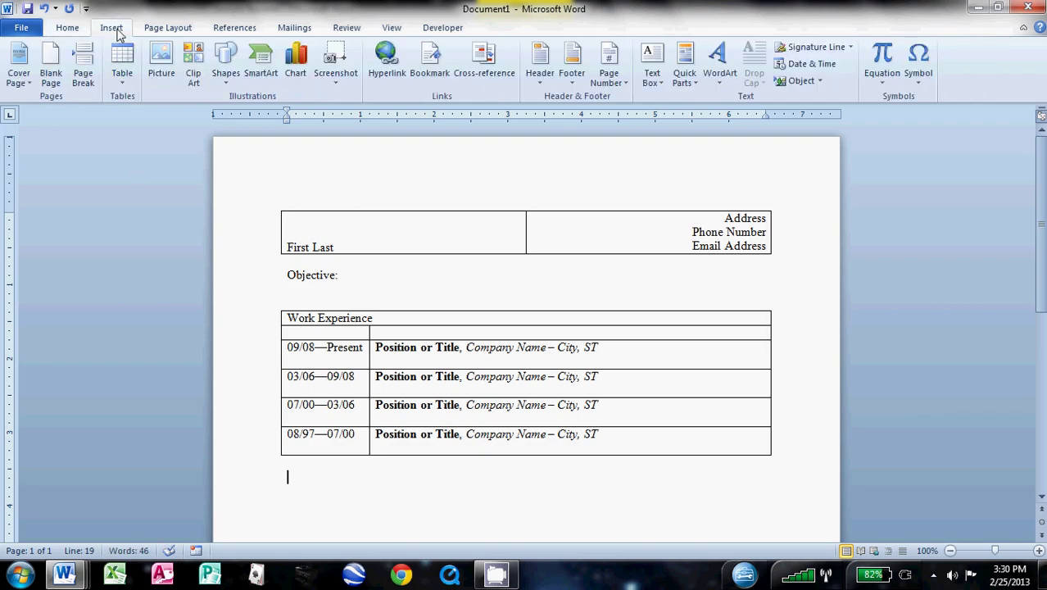
{"action": "left_click", "coordinate": [123, 72]}
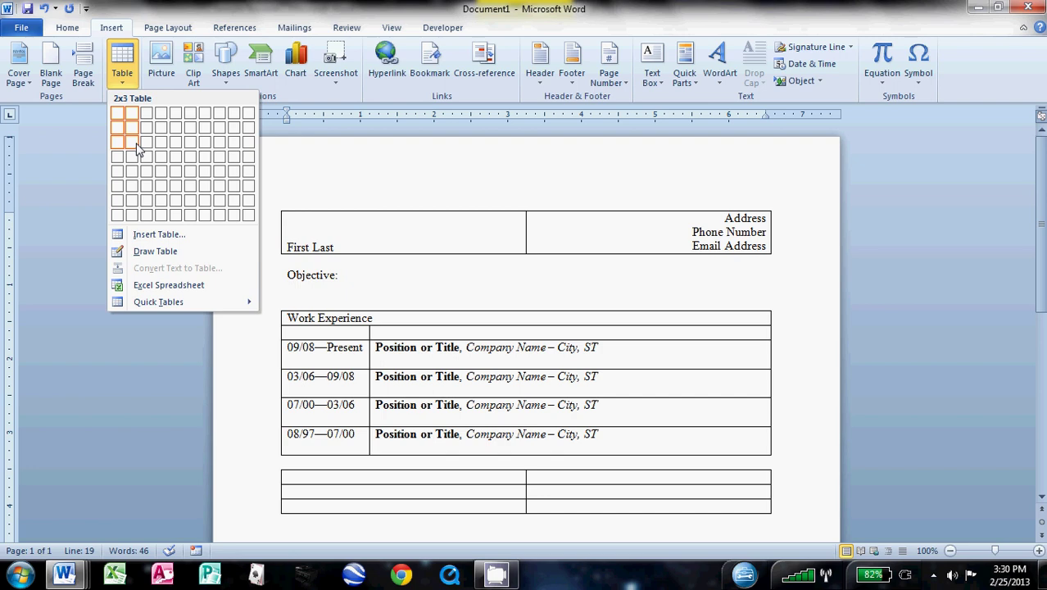
{"action": "left_click", "coordinate": [136, 145]}
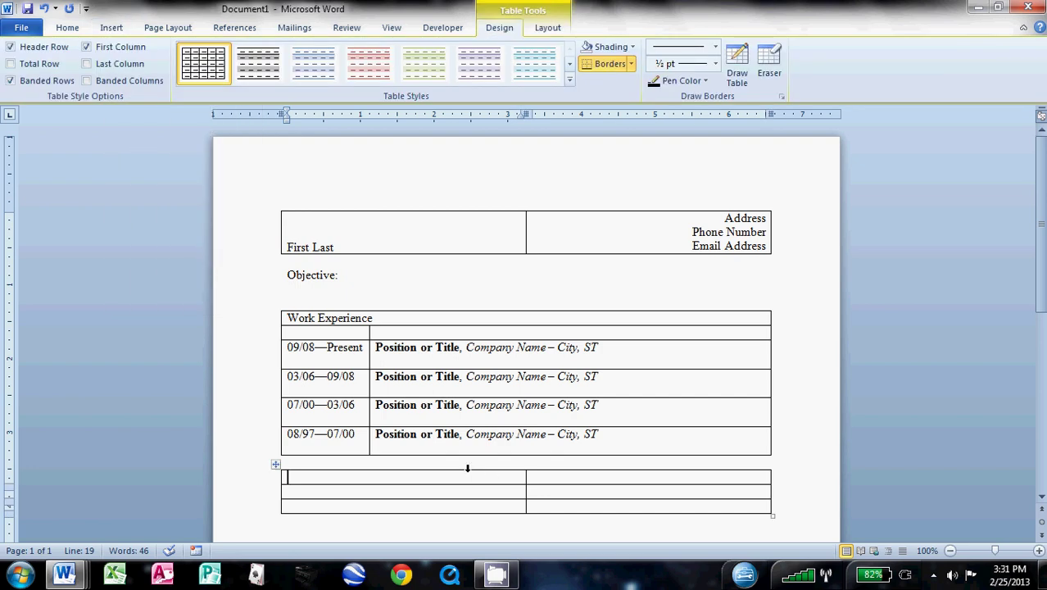
Merge the new table's top row into one cell and type the heading Educational Background
{"action": "left_click_drag", "start_coordinate": [479, 478], "coordinate": [553, 478]}
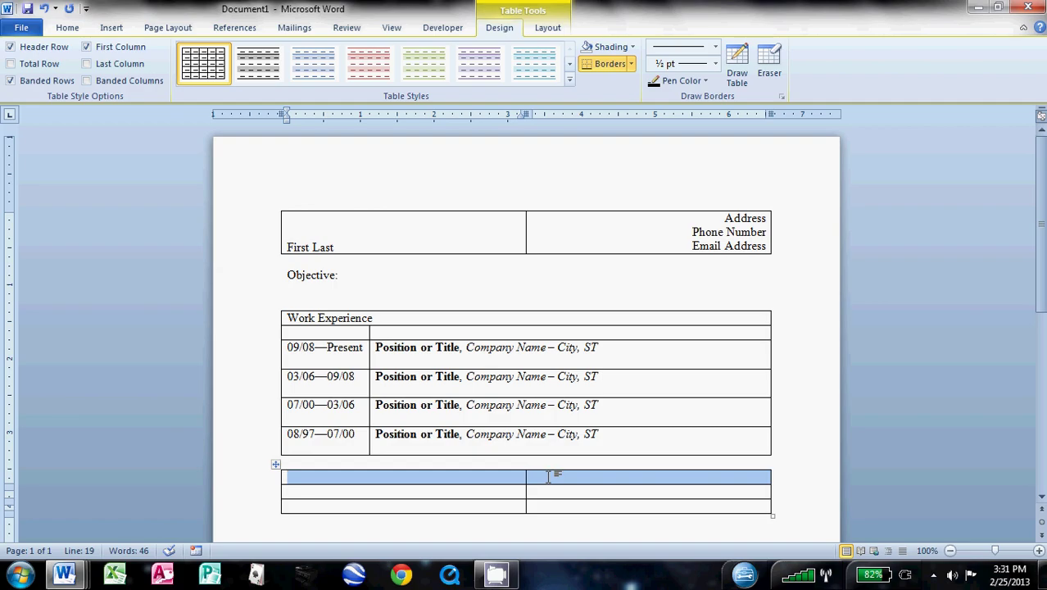
{"action": "left_click", "coordinate": [549, 29]}
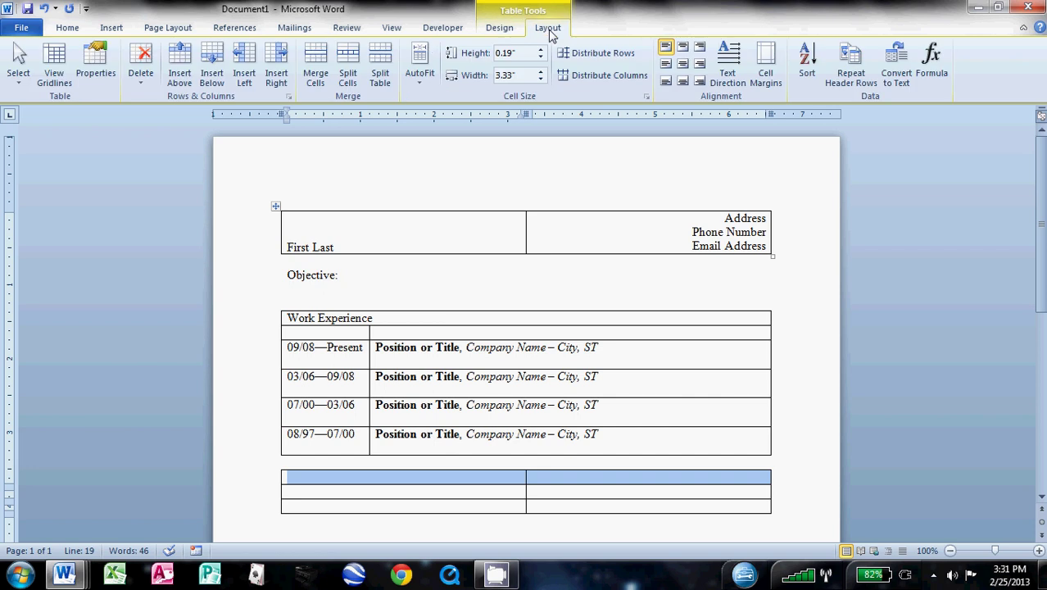
{"action": "left_click", "coordinate": [325, 71]}
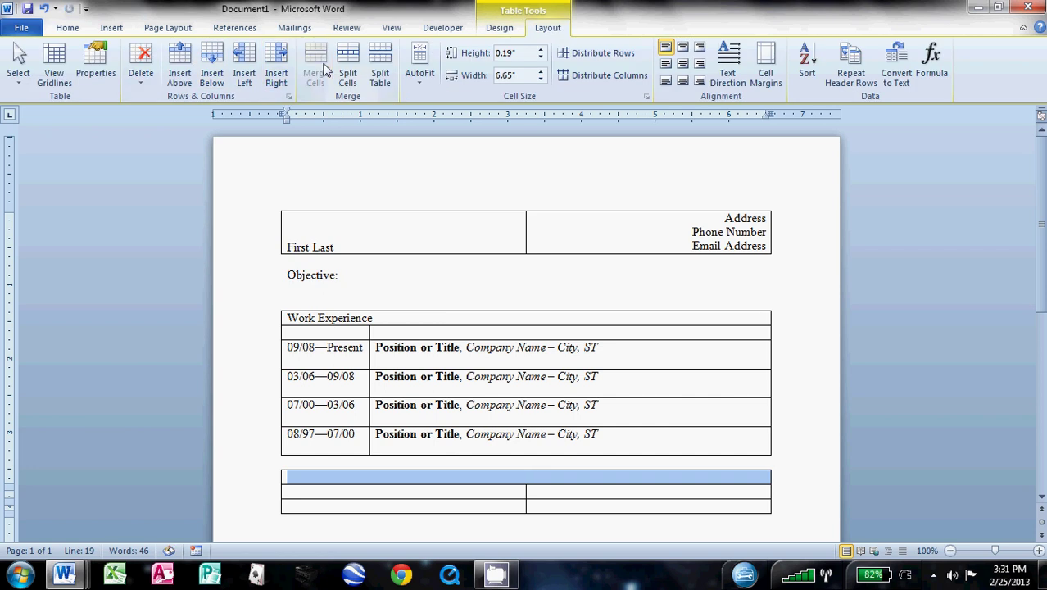
{"action": "left_click", "coordinate": [348, 483]}
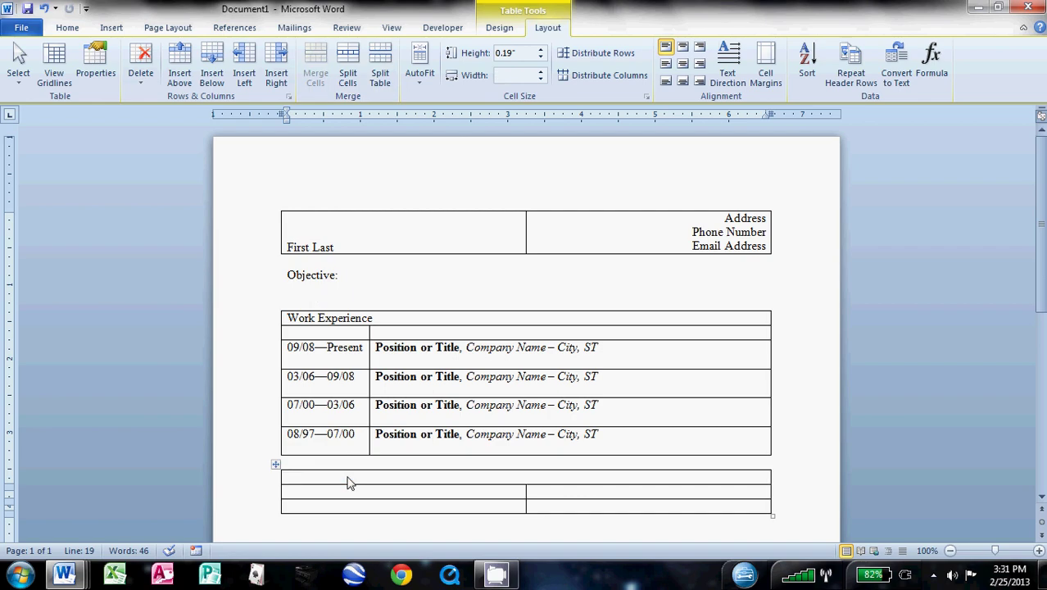
{"action": "type", "text": "Educational Back"}
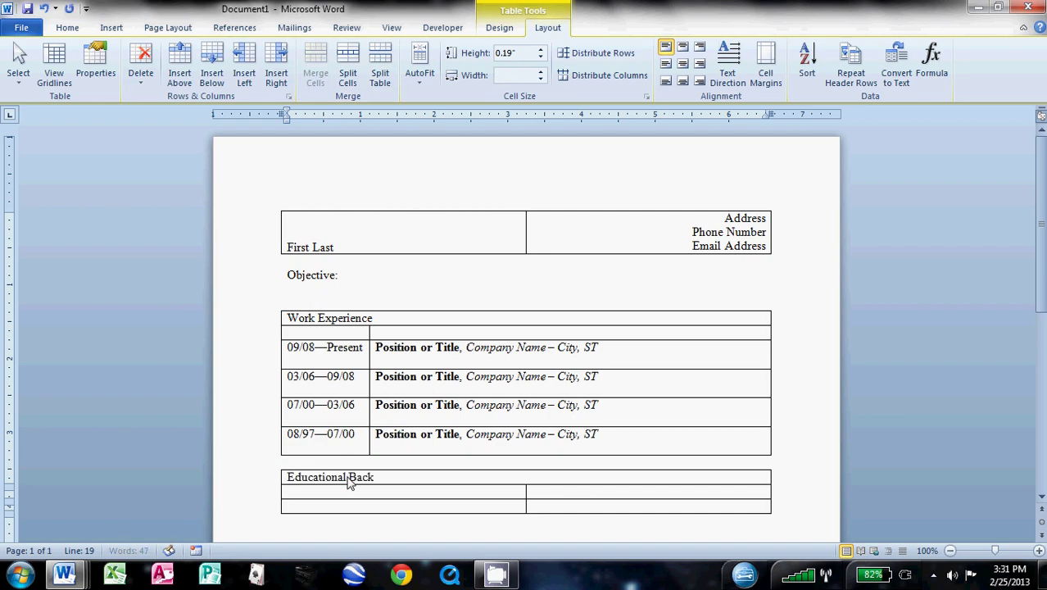
{"action": "type", "text": "ground"}
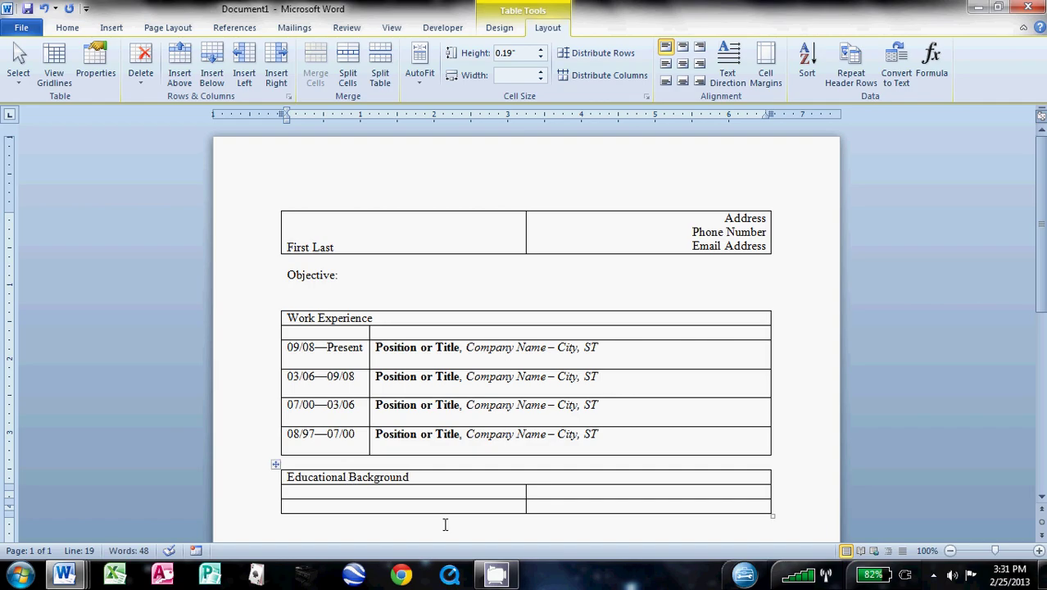
Align the first column with the Work Experience table and type 09/04—05/08 in the bottom-left cell
{"action": "left_click_drag", "start_coordinate": [524, 505], "coordinate": [370, 489]}
{"action": "left_click", "coordinate": [336, 507]}
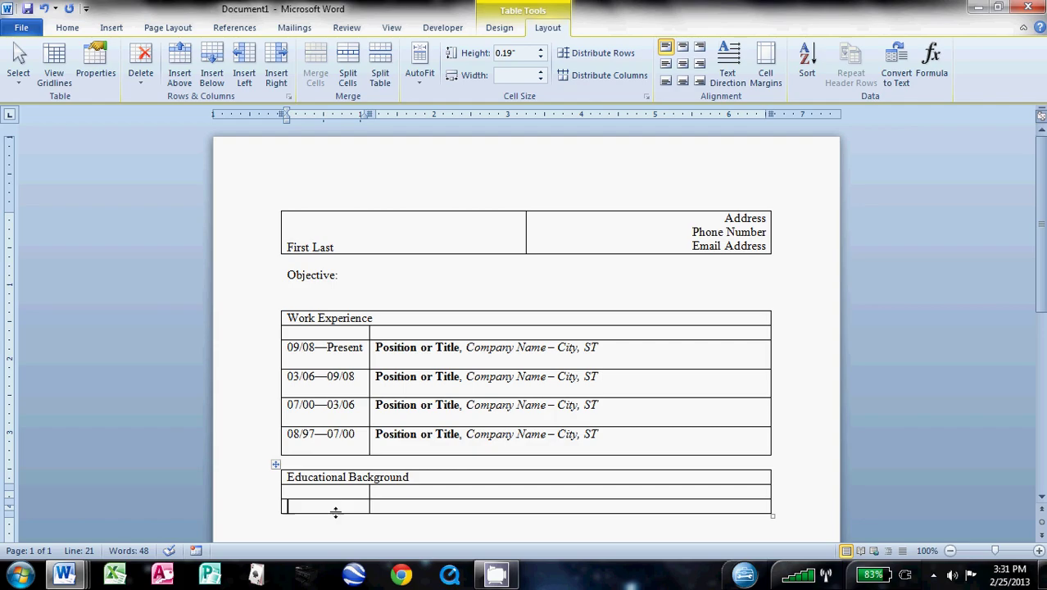
{"action": "left_click", "coordinate": [286, 502]}
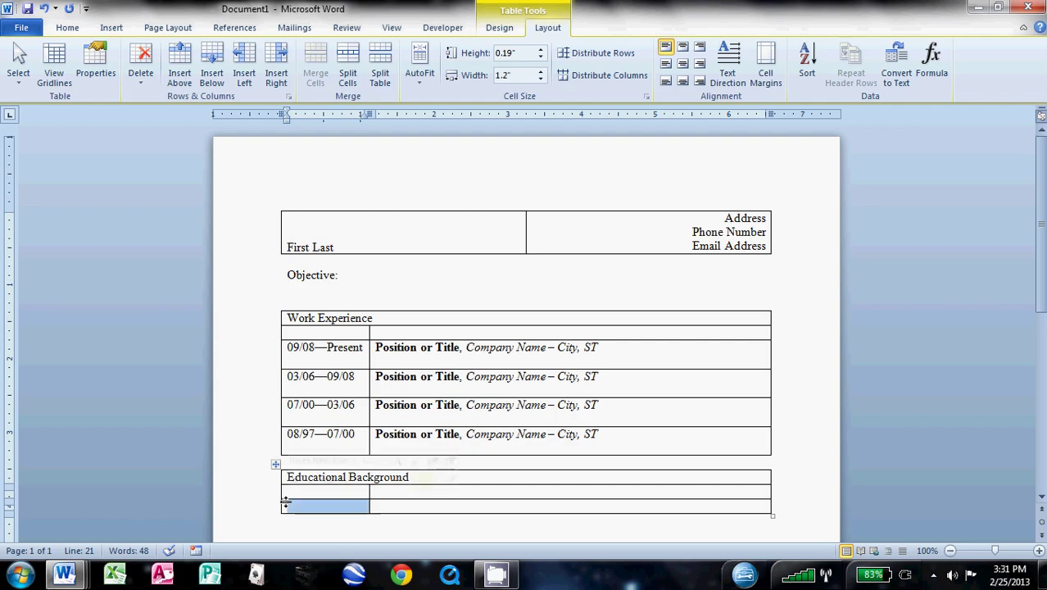
{"action": "left_click", "coordinate": [354, 507]}
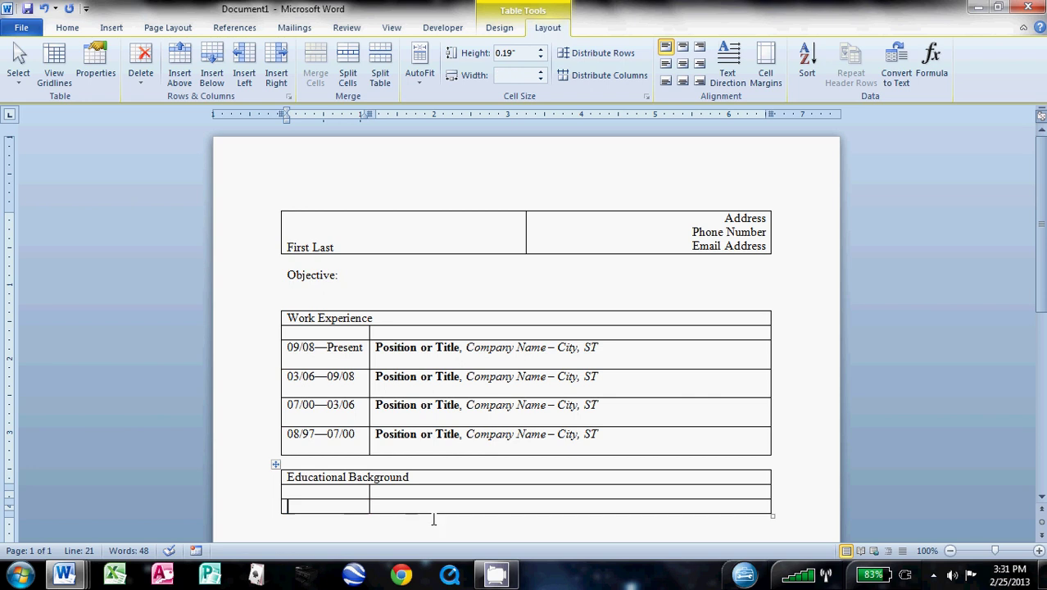
{"action": "type", "text": "0"}
{"action": "type", "text": "9/"}
{"action": "type", "text": "04--"}
{"action": "type", "text": "05/"}
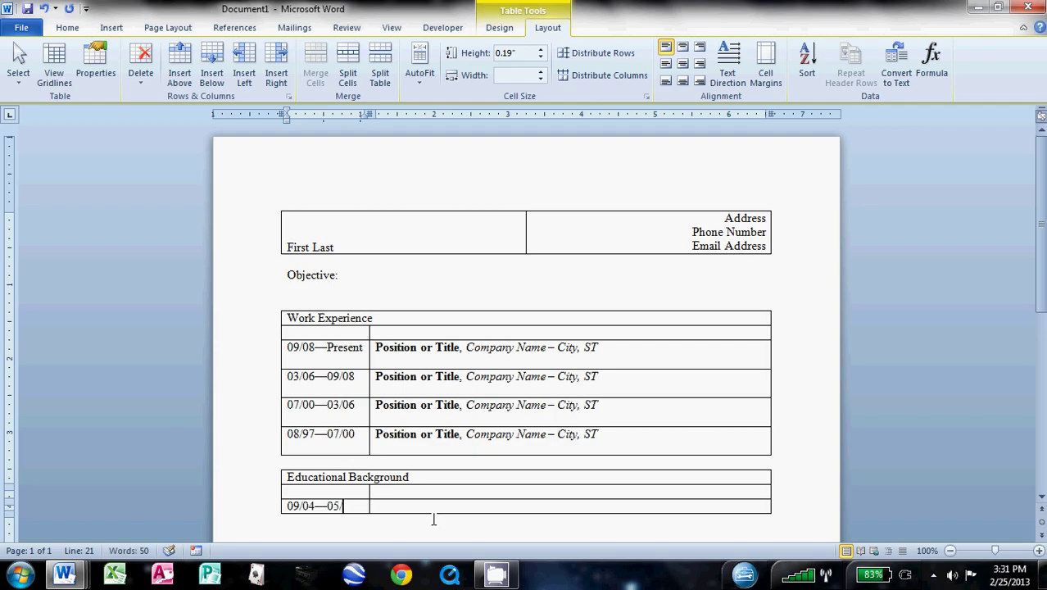
{"action": "type", "text": "08"}
Beside 09/04—05/08, enter bold 'Degree,' then italic 'University or School – City, ST' with a blank line below
{"action": "key", "text": "Tab"}
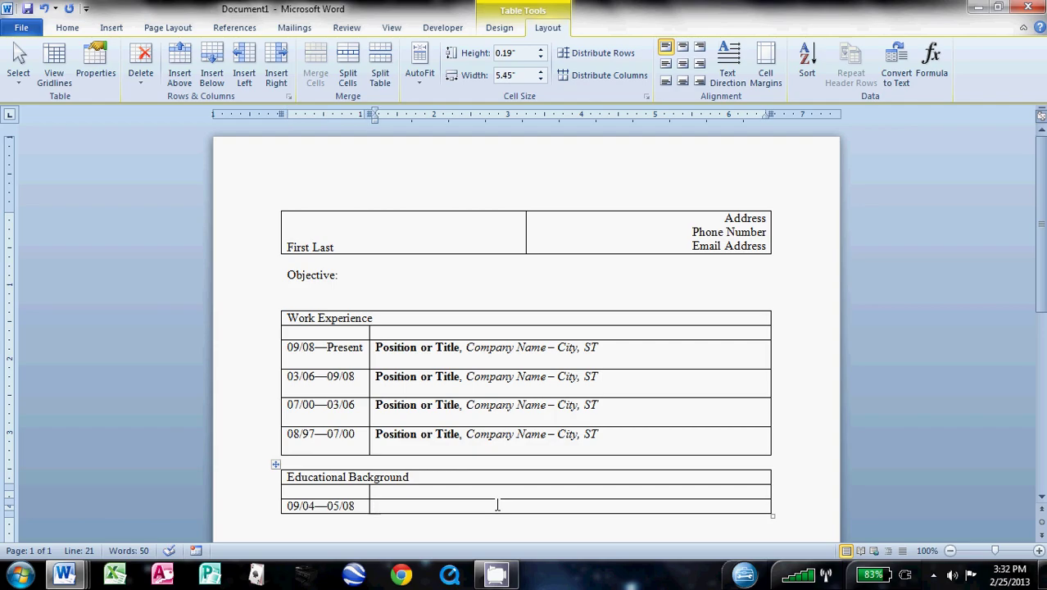
{"action": "left_click", "coordinate": [67, 28]}
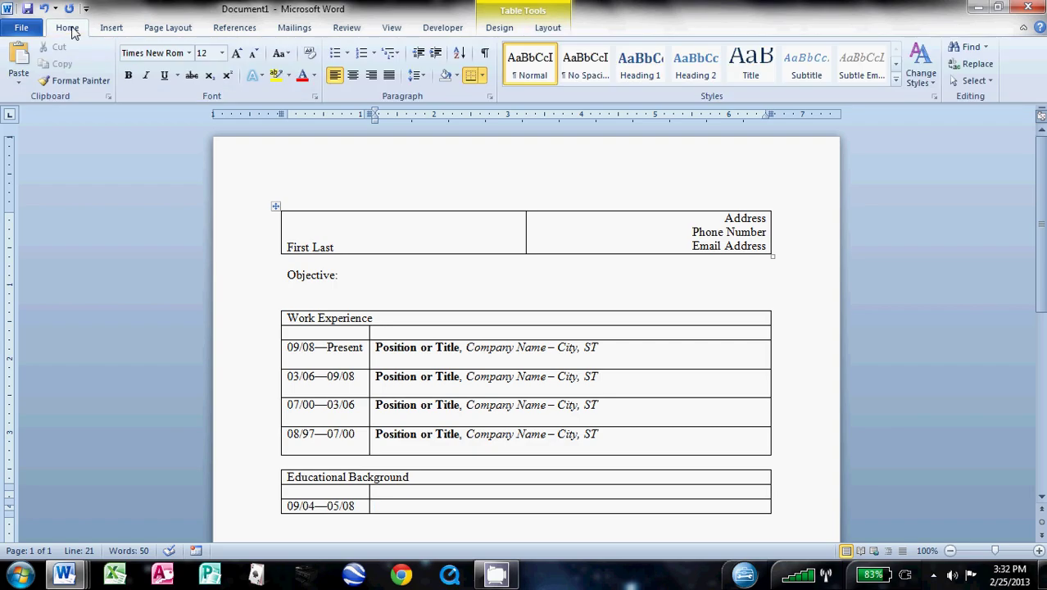
{"action": "left_click", "coordinate": [128, 76]}
{"action": "type", "text": "Degree"}
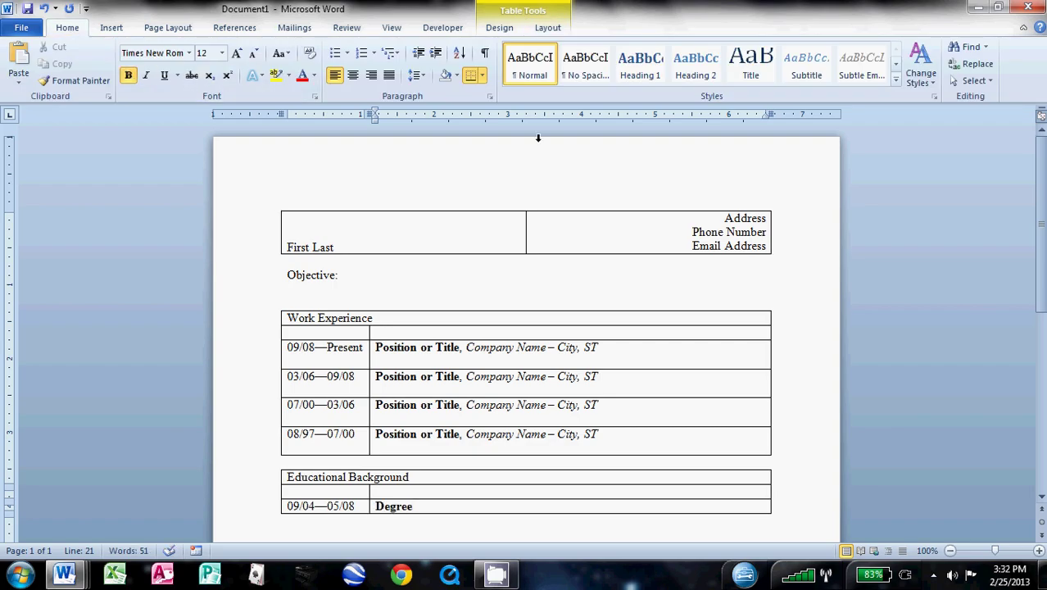
{"action": "left_click", "coordinate": [129, 75]}
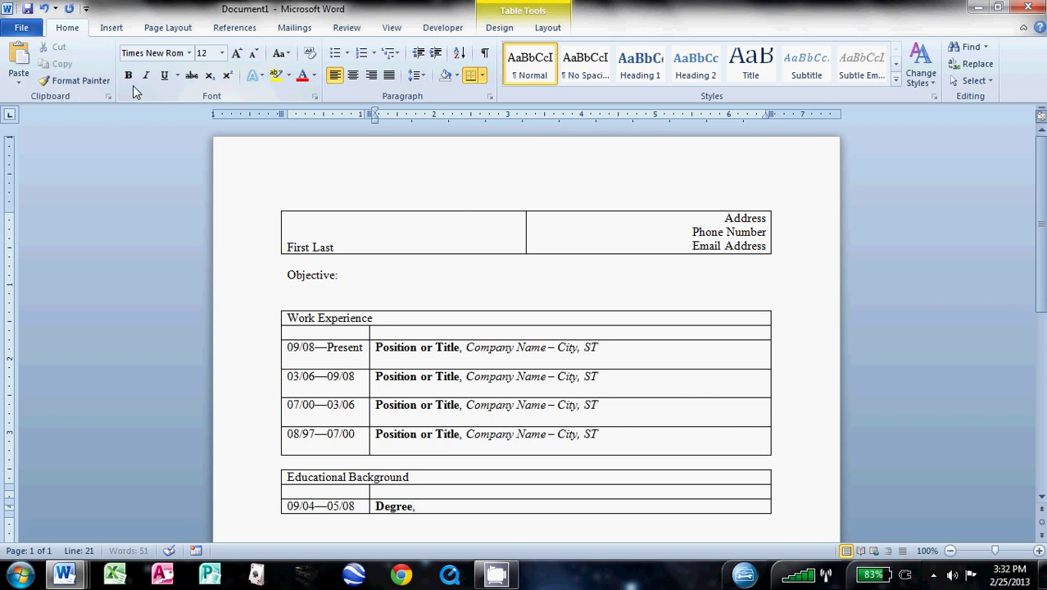
{"action": "type", "text": ","}
{"action": "left_click", "coordinate": [147, 76]}
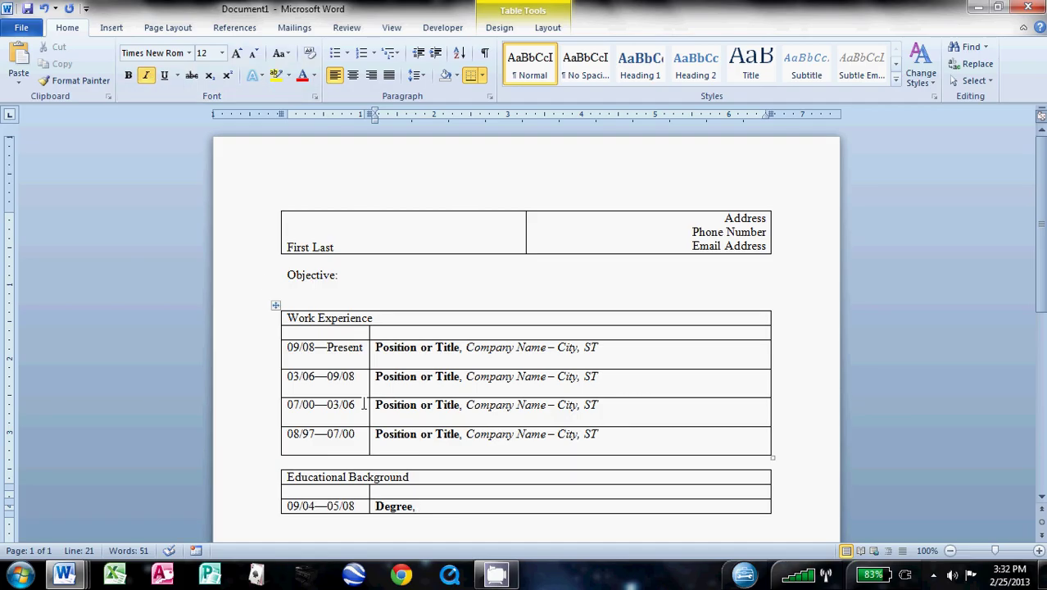
{"action": "type", "text": "I"}
{"action": "type", "text": "University"}
{"action": "type", "text": " or School"}
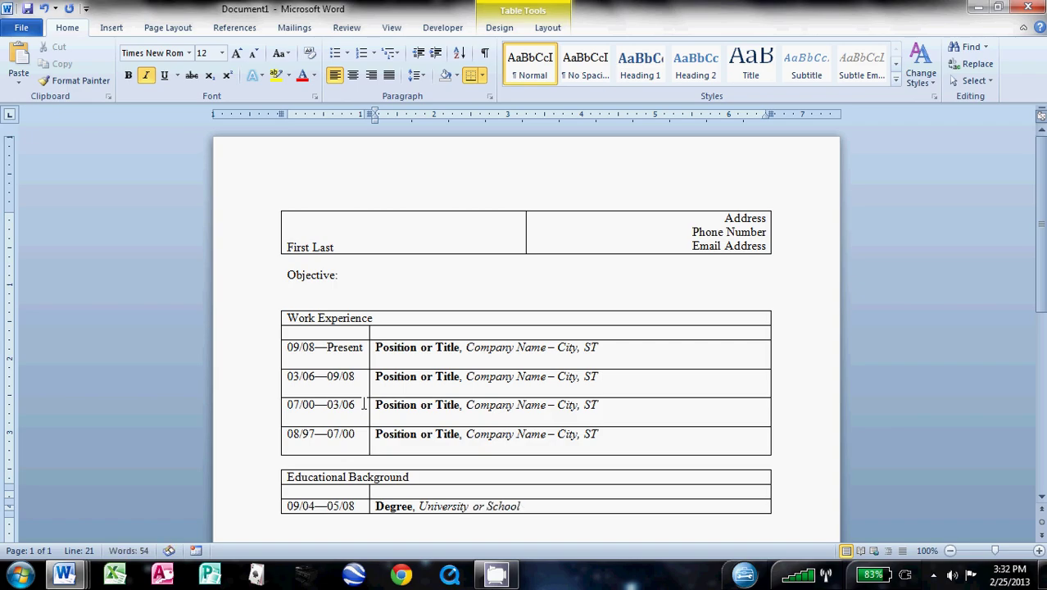
{"action": "type", "text": " - "}
{"action": "type", "text": "City, ST"}
{"action": "key", "text": "Return"}
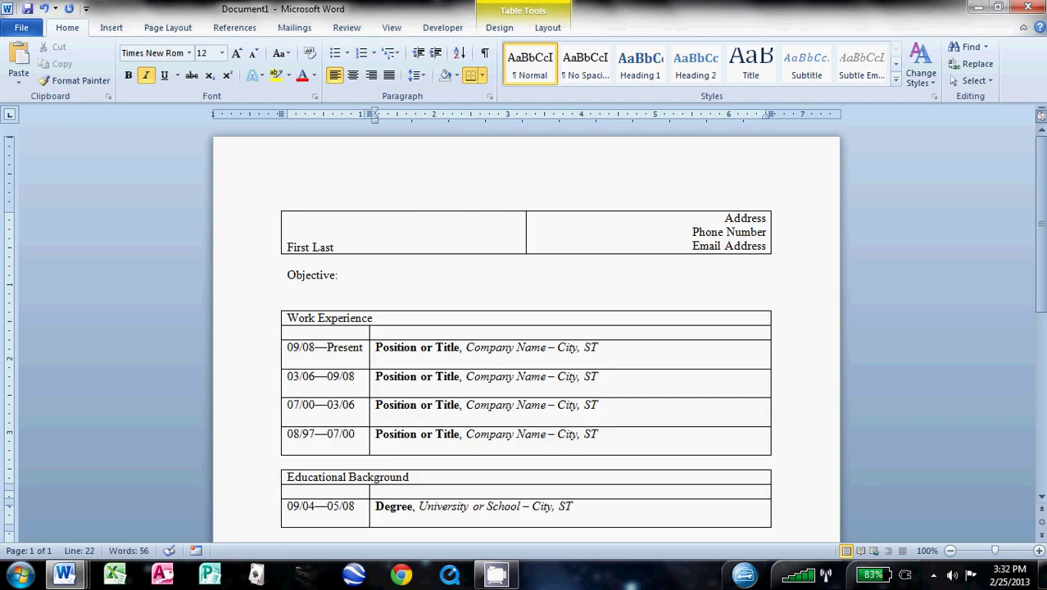
{"action": "left_click", "coordinate": [145, 75]}
{"action": "scroll", "coordinate": [353, 336], "scroll_direction": "down", "scroll_amount": 1}
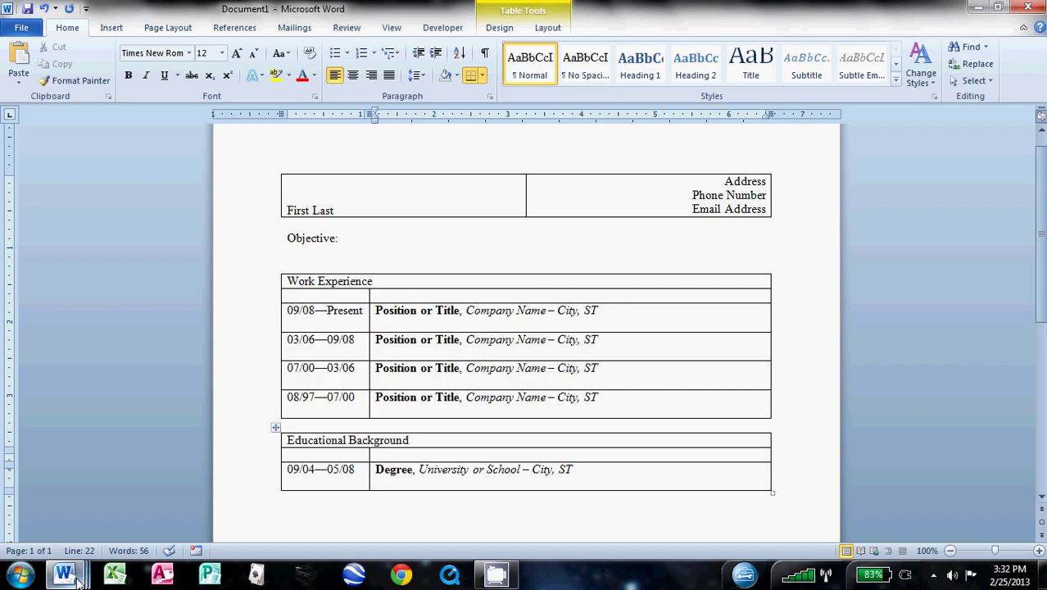
{"action": "mouse_move", "coordinate": [78, 580]}
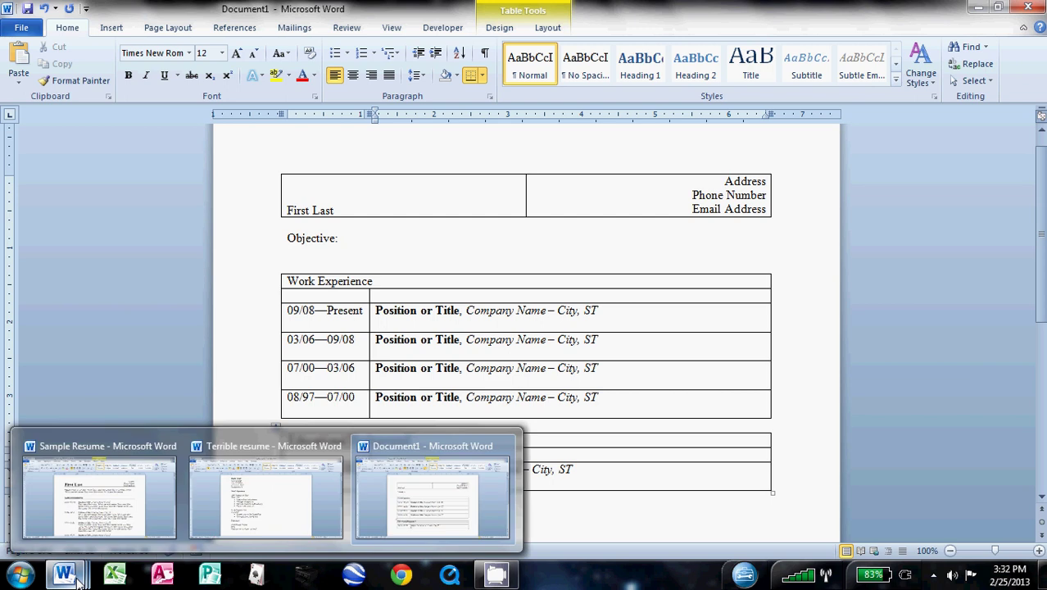
{"action": "left_click", "coordinate": [86, 515]}
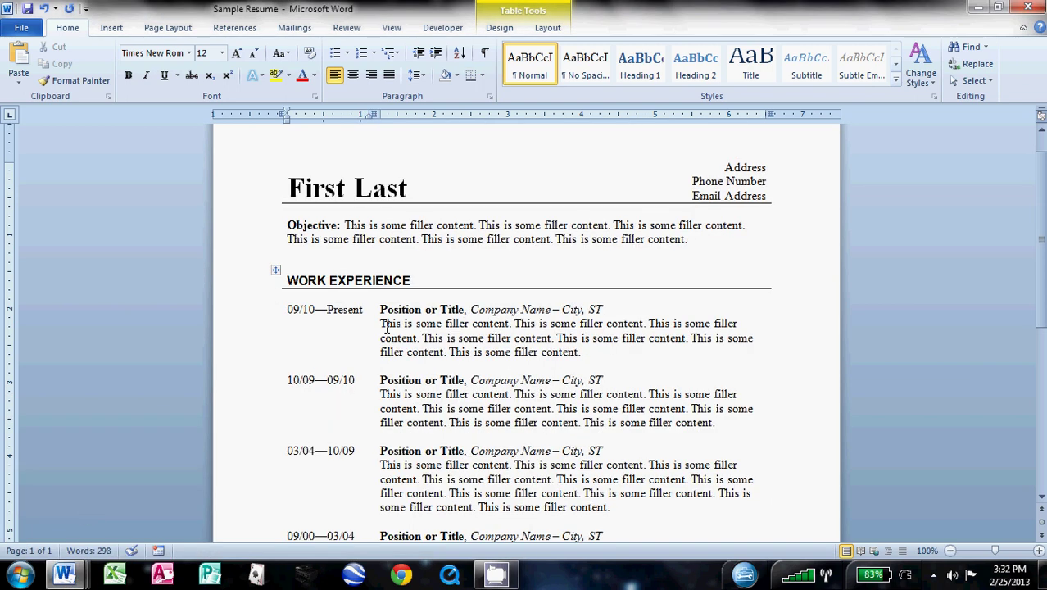
{"action": "left_click_drag", "start_coordinate": [380, 324], "coordinate": [583, 352]}
{"action": "key", "text": "ctrl+c"}
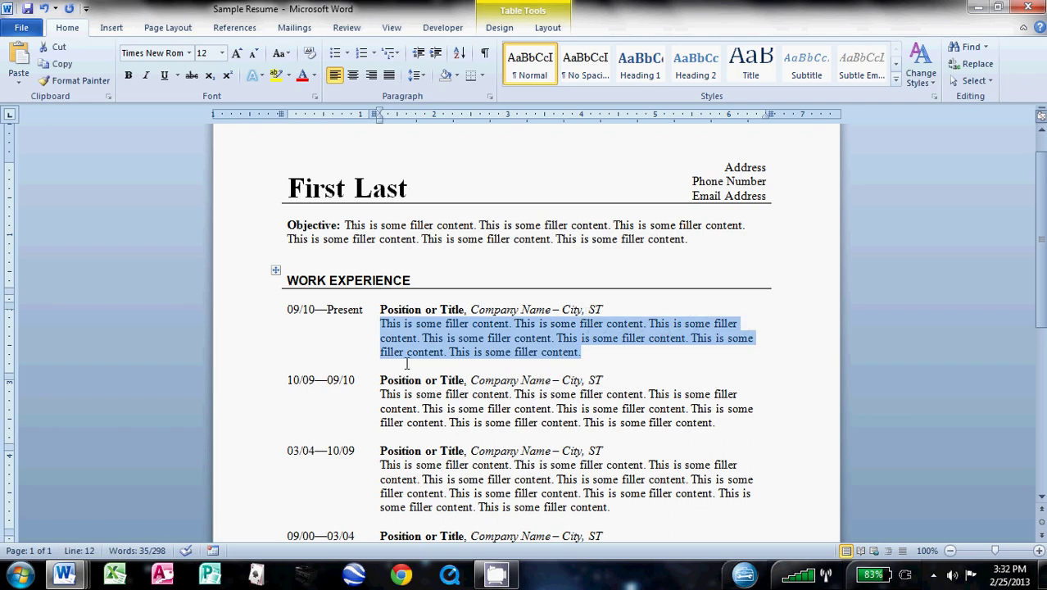
{"action": "left_click", "coordinate": [64, 573]}
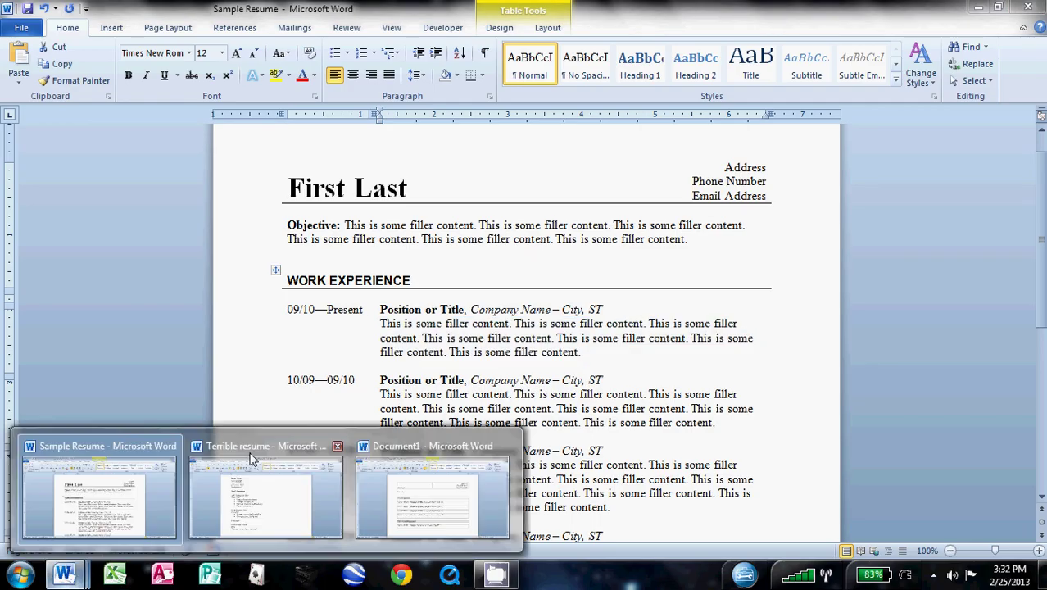
{"action": "left_click", "coordinate": [414, 485]}
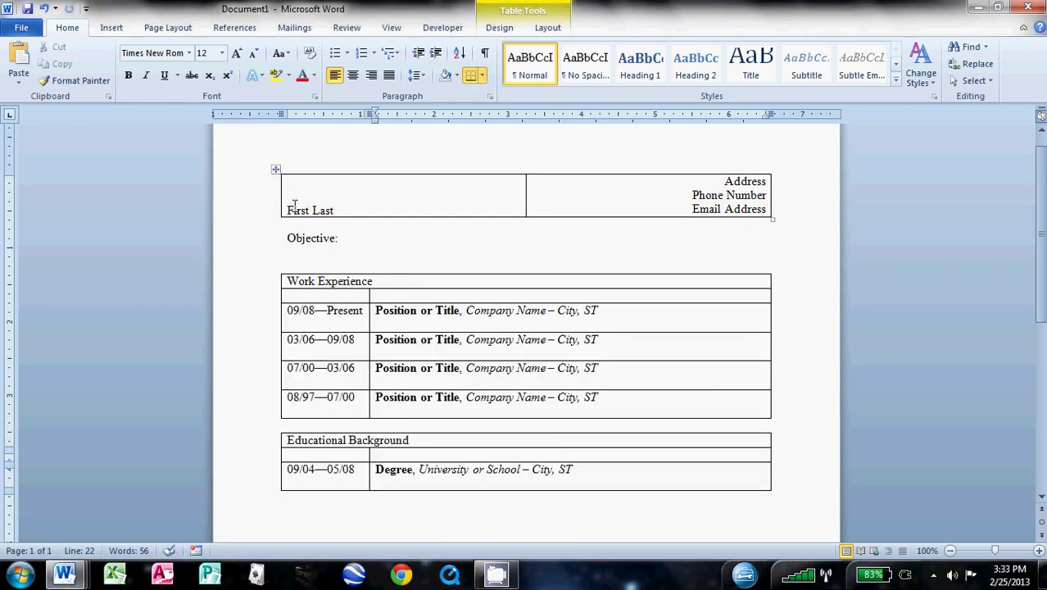
Make the name First Last bold and enlarge it to 26 pt
{"action": "left_click_drag", "start_coordinate": [289, 209], "coordinate": [391, 203]}
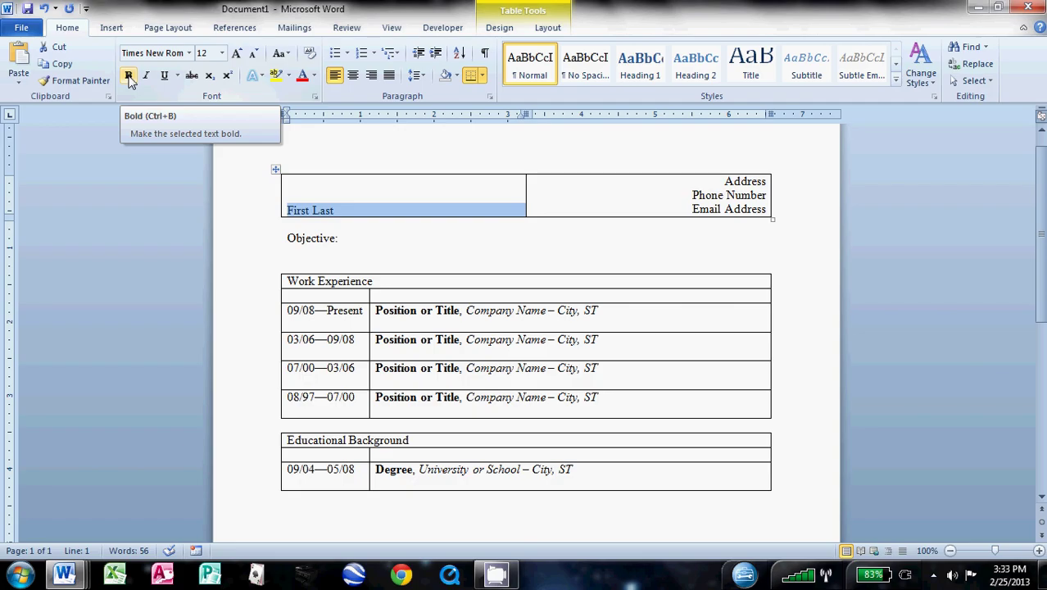
{"action": "left_click", "coordinate": [129, 77]}
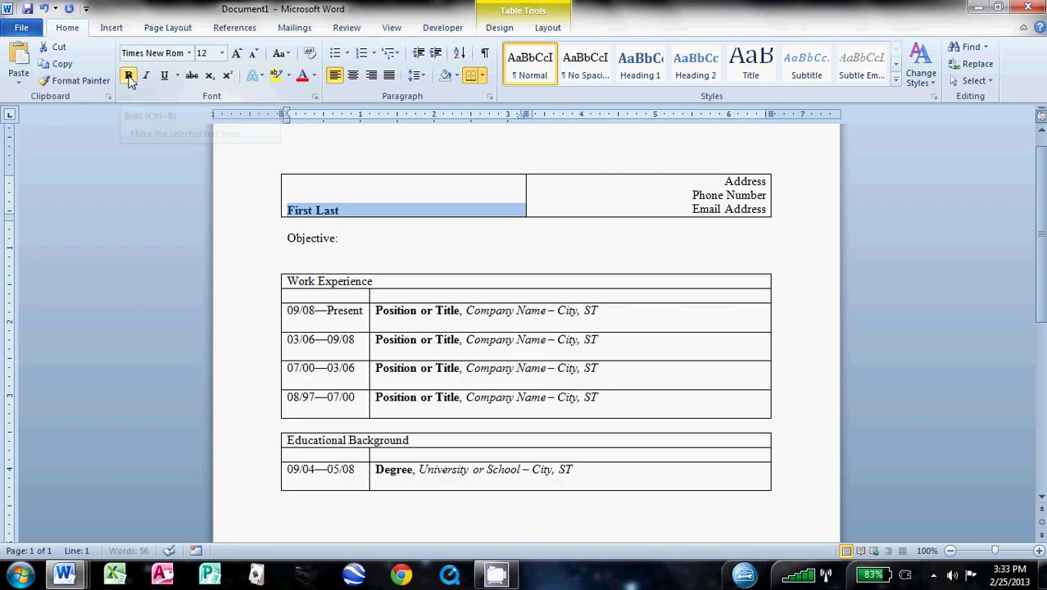
{"action": "left_click", "coordinate": [236, 54]}
{"action": "left_click", "coordinate": [236, 54]}
{"action": "left_click", "coordinate": [236, 54]}
{"action": "left_click", "coordinate": [236, 54]}
{"action": "left_click", "coordinate": [236, 54]}
{"action": "left_click", "coordinate": [236, 54]}
{"action": "left_click", "coordinate": [235, 54]}
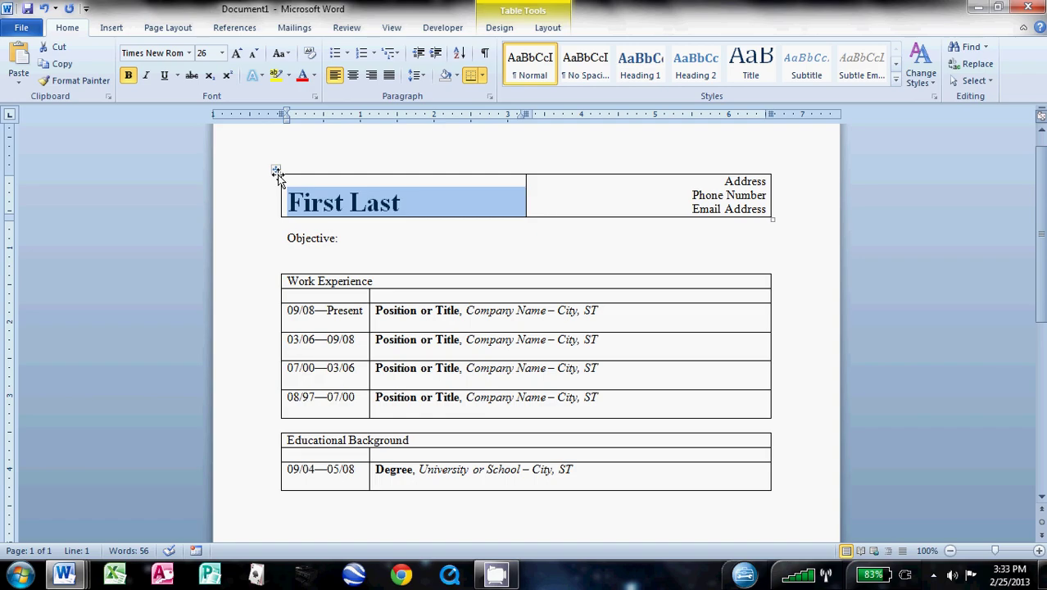
Remove all borders from the name-and-contact header table
{"action": "left_click", "coordinate": [277, 169]}
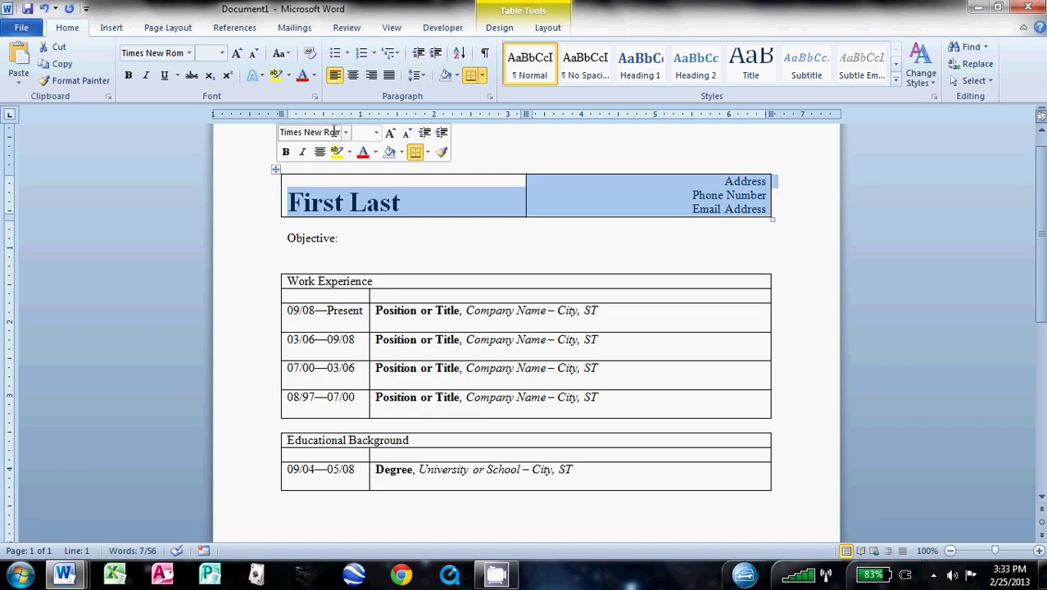
{"action": "left_click", "coordinate": [483, 75]}
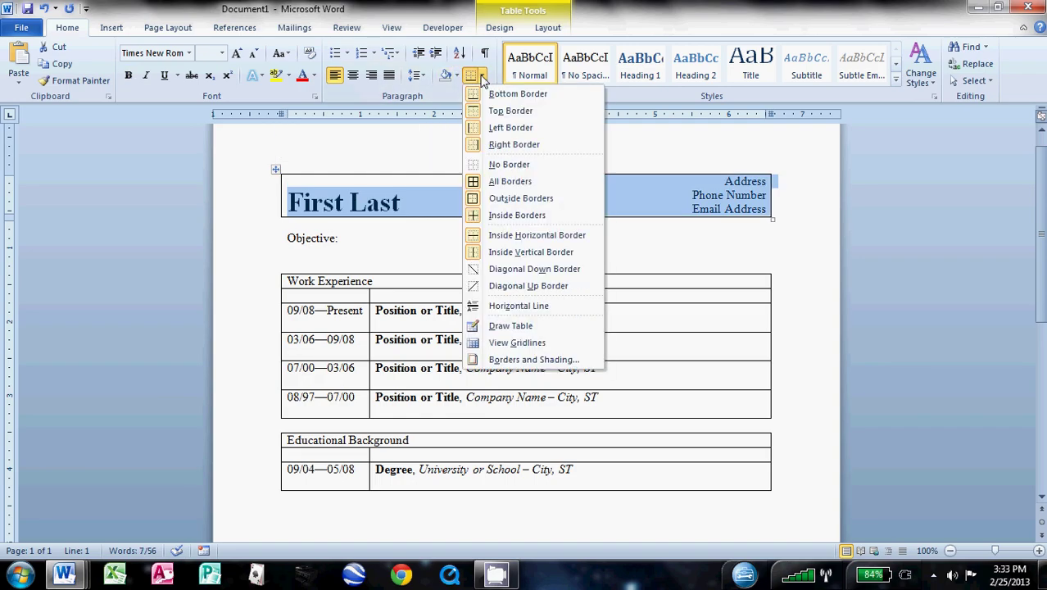
{"action": "left_click", "coordinate": [499, 165]}
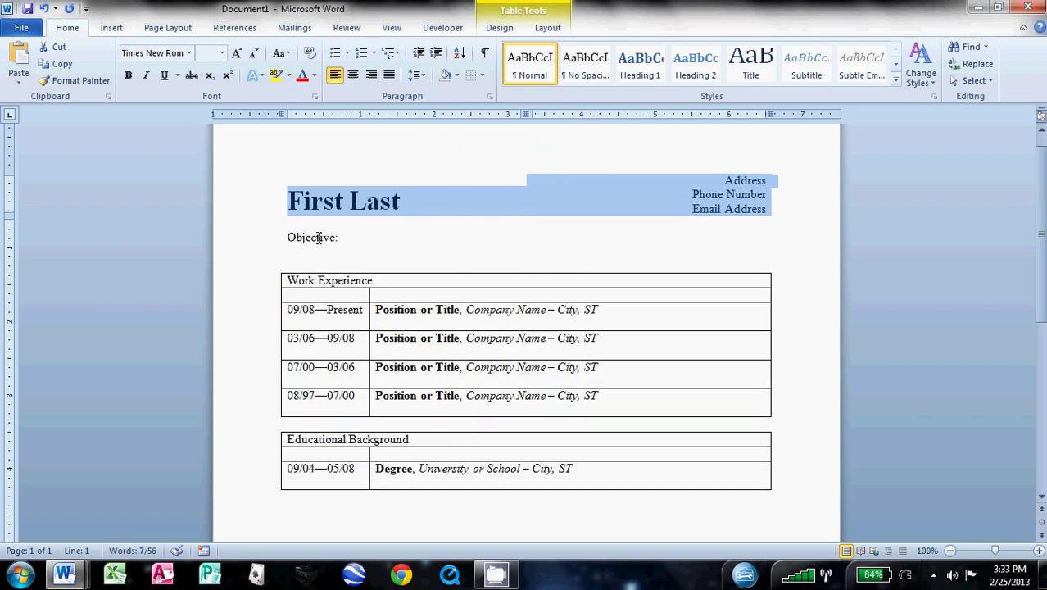
Make 'Objective:' bold
{"action": "left_click_drag", "start_coordinate": [291, 237], "coordinate": [337, 237]}
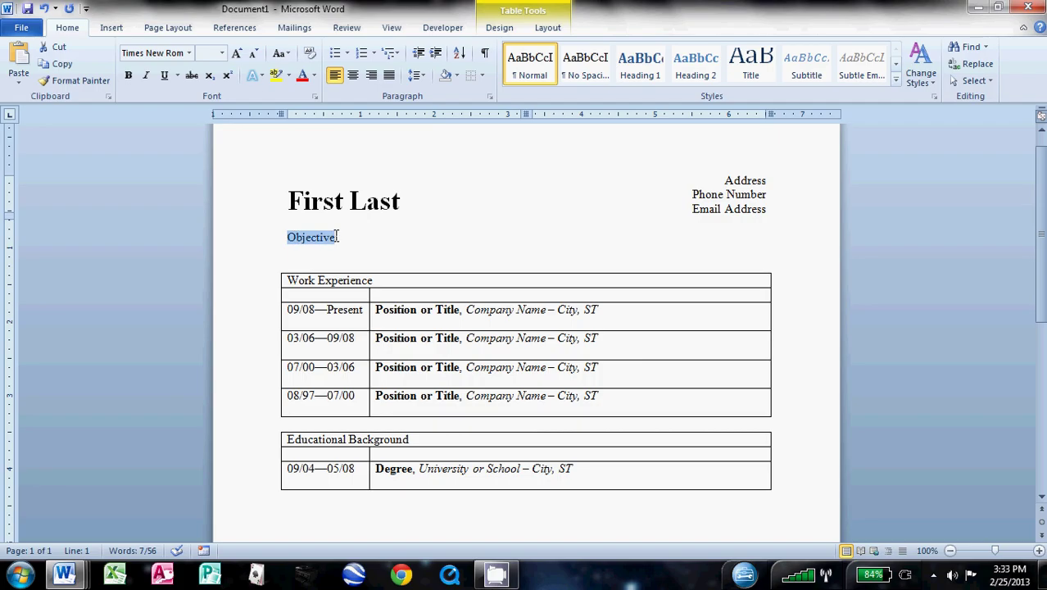
{"action": "left_click", "coordinate": [128, 76]}
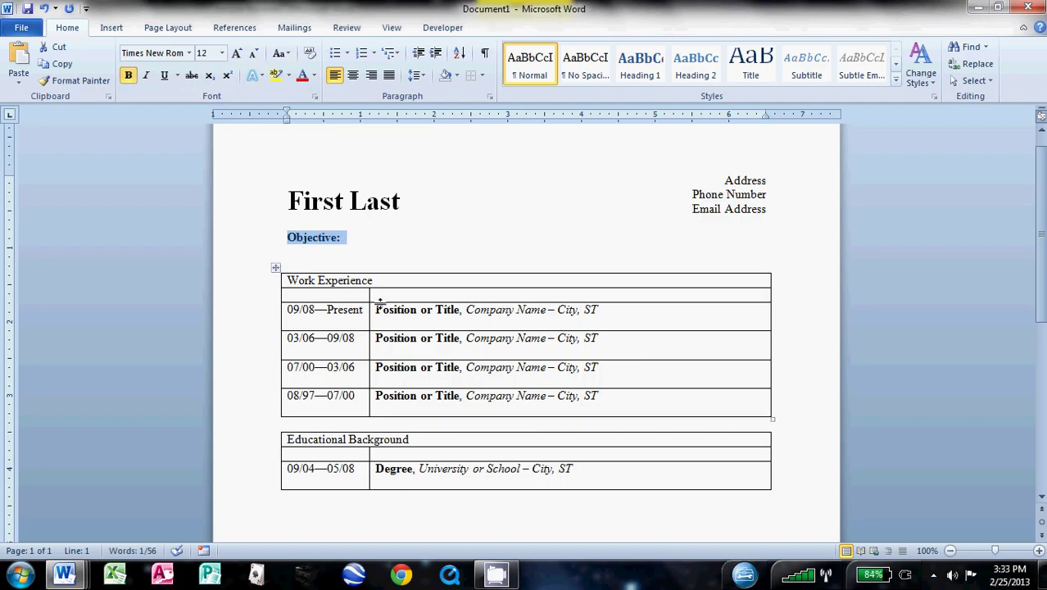
{"action": "left_click", "coordinate": [454, 352]}
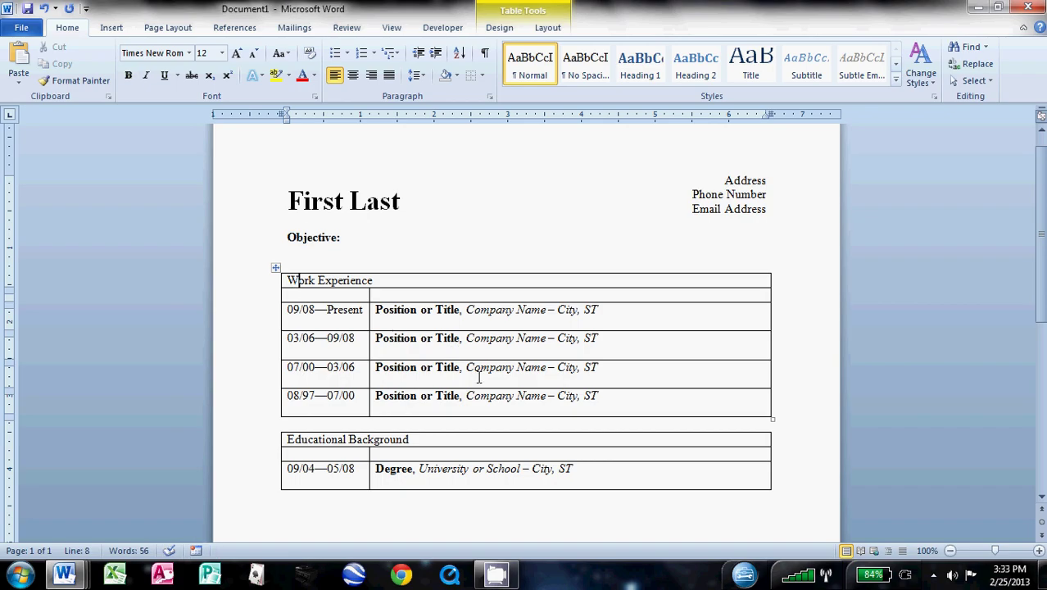
Paste filler description text under each of the four Work Experience positions
{"action": "left_click", "coordinate": [447, 324]}
{"action": "type", "text": "This is some filler content. This is some filler content. This is some filler content. This is some filler content. This is some filler content."}
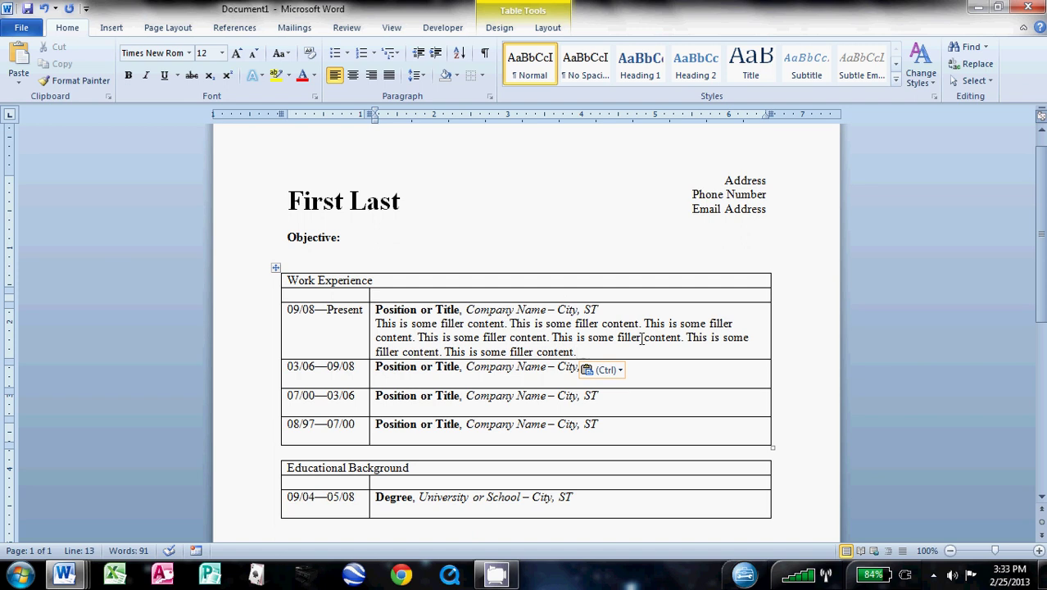
{"action": "key", "text": "Return"}
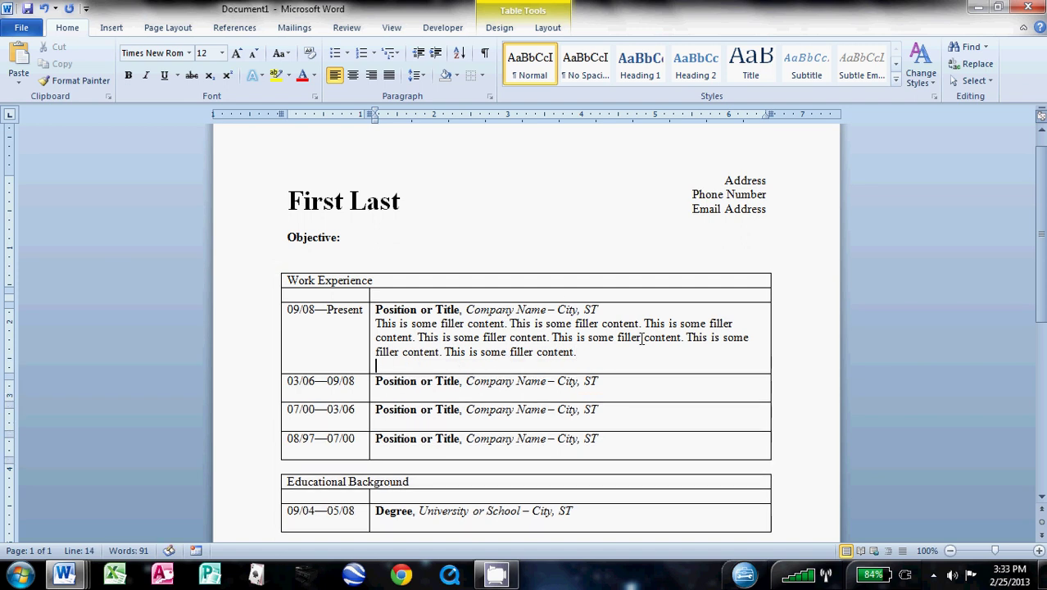
{"action": "left_click", "coordinate": [596, 390]}
{"action": "type", "text": "This is some filler content. This is some filler content. This is some filler content. This is some filler content. This is some filler content."}
{"action": "key", "text": "Return"}
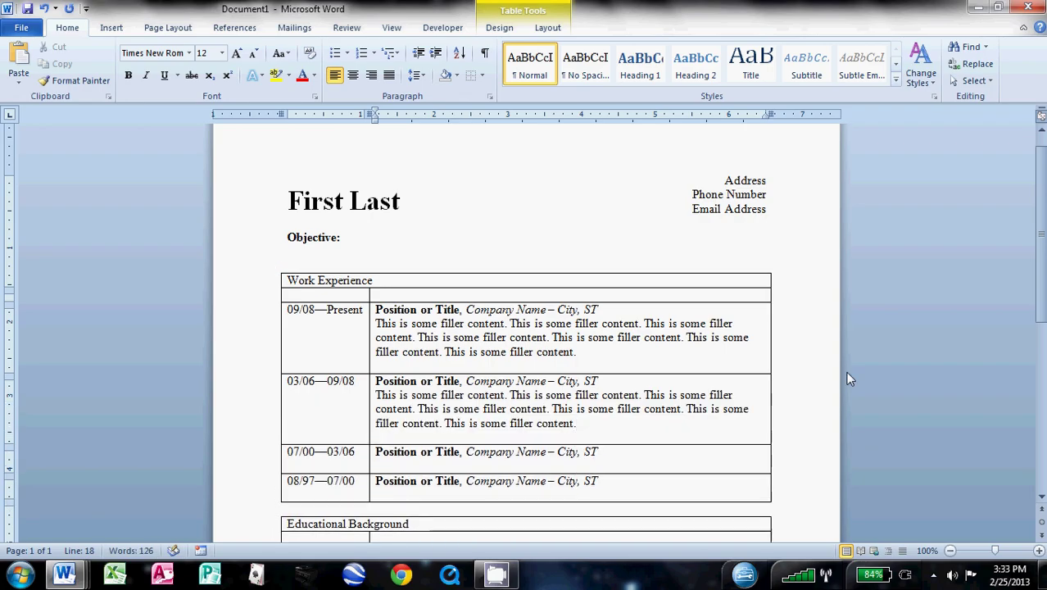
{"action": "left_click", "coordinate": [583, 463]}
{"action": "key", "text": "ctrl+v"}
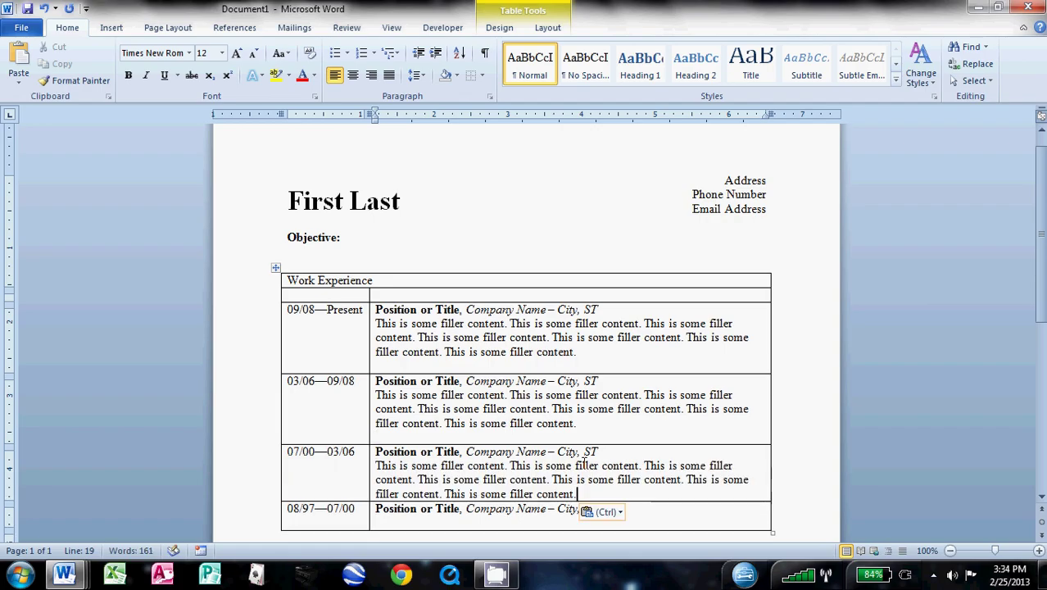
{"action": "scroll", "coordinate": [458, 454], "scroll_direction": "down", "scroll_amount": 2}
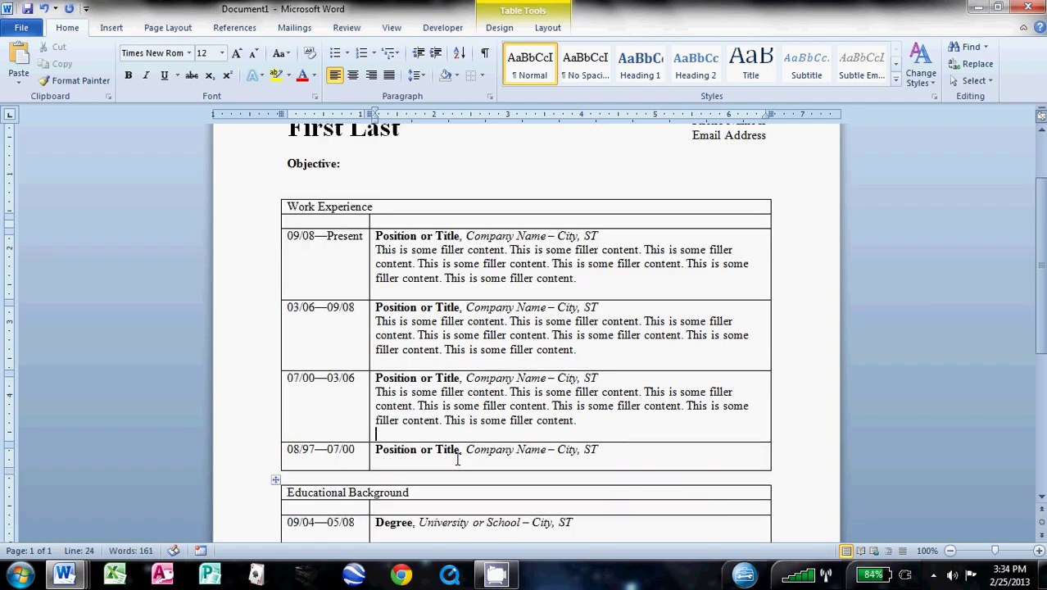
{"action": "left_click", "coordinate": [457, 461]}
{"action": "type", "text": "This is some filler content. This is some filler content. This is some filler content. This is some filler content. This is some filler content. This is some filler content. This is some filler content."}
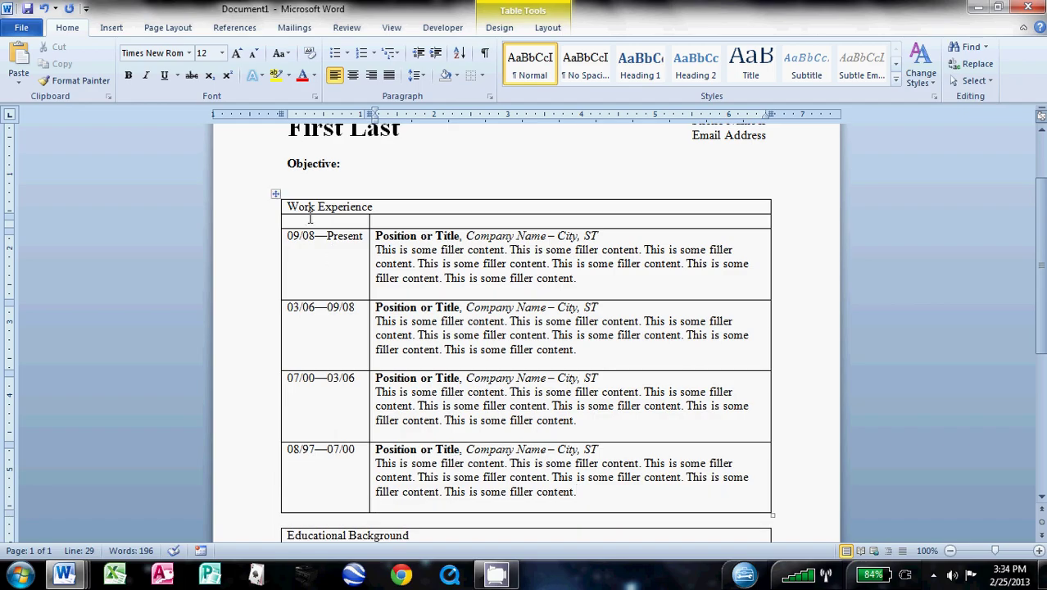
Select the whole Work Experience table and set it to No Border
{"action": "mouse_move", "coordinate": [280, 194]}
{"action": "left_click", "coordinate": [277, 195]}
{"action": "left_click", "coordinate": [275, 194]}
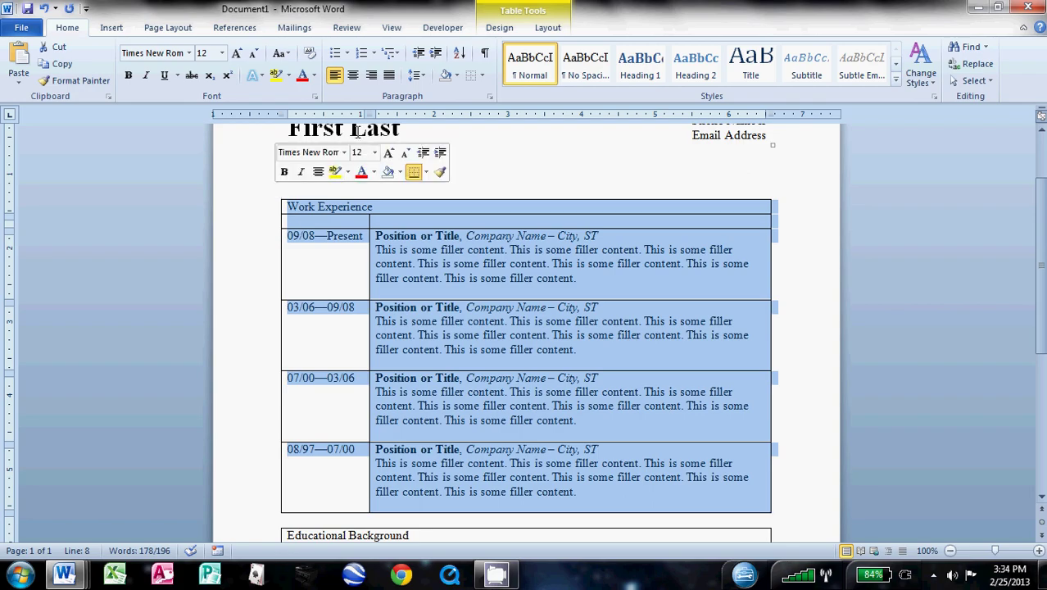
{"action": "left_click", "coordinate": [467, 75]}
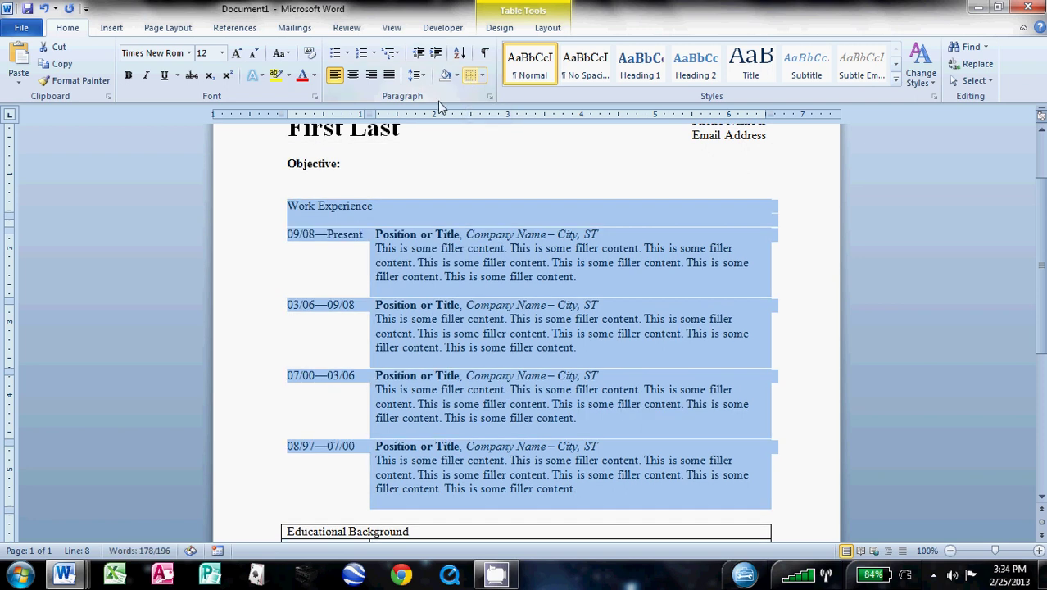
{"action": "left_click", "coordinate": [291, 204]}
Paste filler description text on the empty line below Degree
{"action": "scroll", "coordinate": [415, 466], "scroll_direction": "down", "scroll_amount": 2}
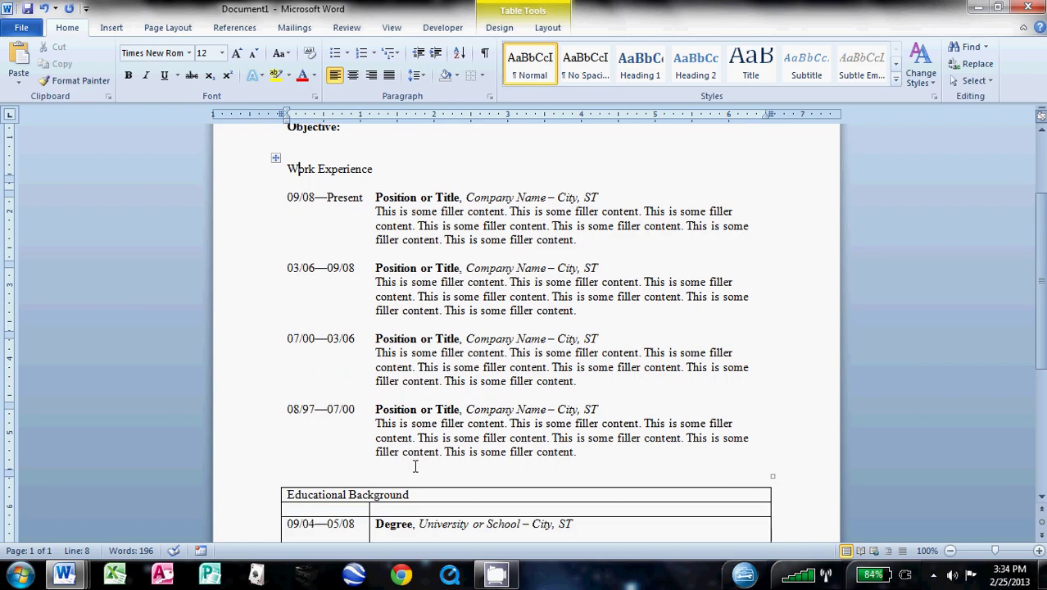
{"action": "scroll", "coordinate": [348, 283], "scroll_direction": "up", "scroll_amount": 1}
{"action": "scroll", "coordinate": [420, 326], "scroll_direction": "down", "scroll_amount": 2}
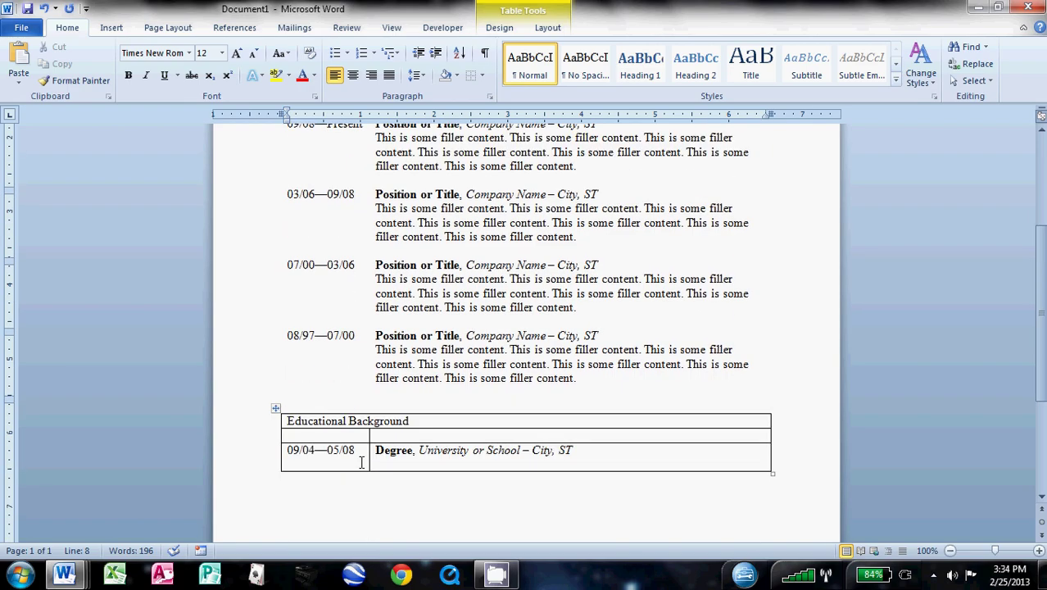
{"action": "left_click", "coordinate": [402, 463]}
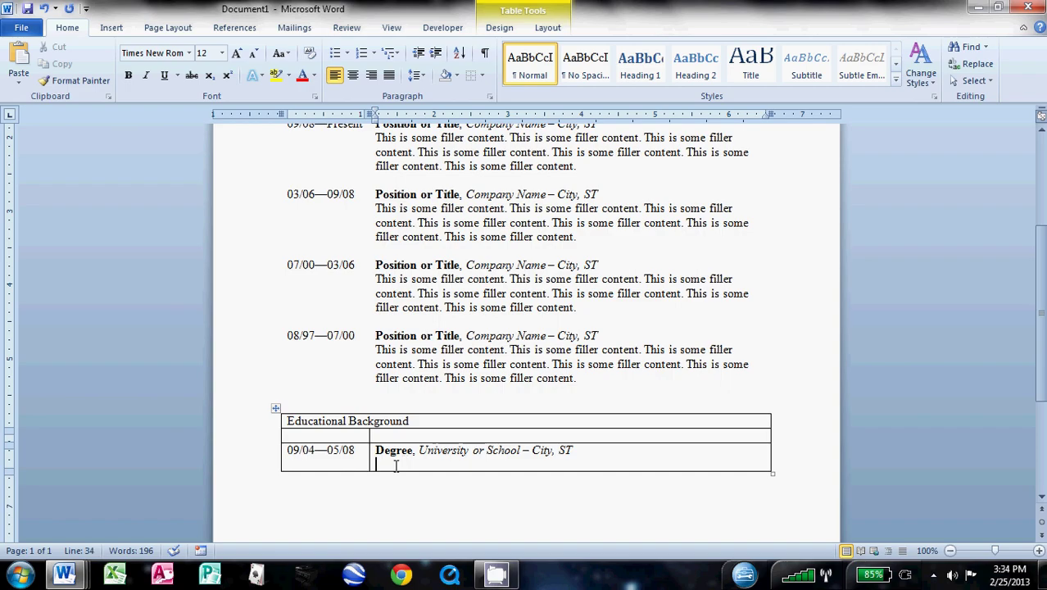
{"action": "type", "text": "This is some filler content. This is some filler content. This is some filler content. This is some filler content. This is some filler content. This is some filler content. This is some filler content."}
{"action": "key", "text": "Escape"}
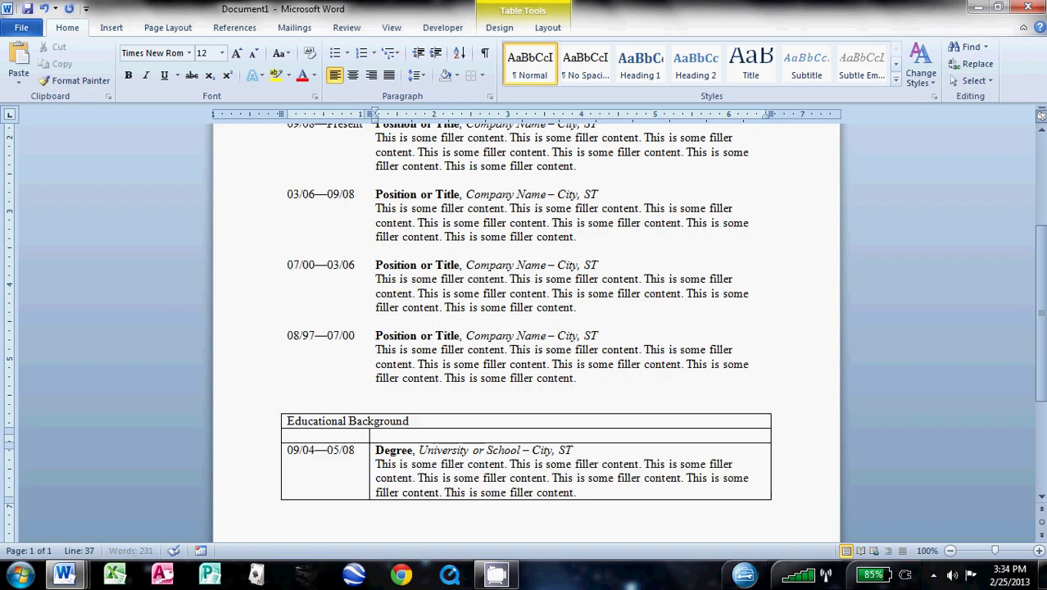
Select the whole Educational Background table and set it to No Border
{"action": "scroll", "coordinate": [395, 466], "scroll_direction": "down", "scroll_amount": 2}
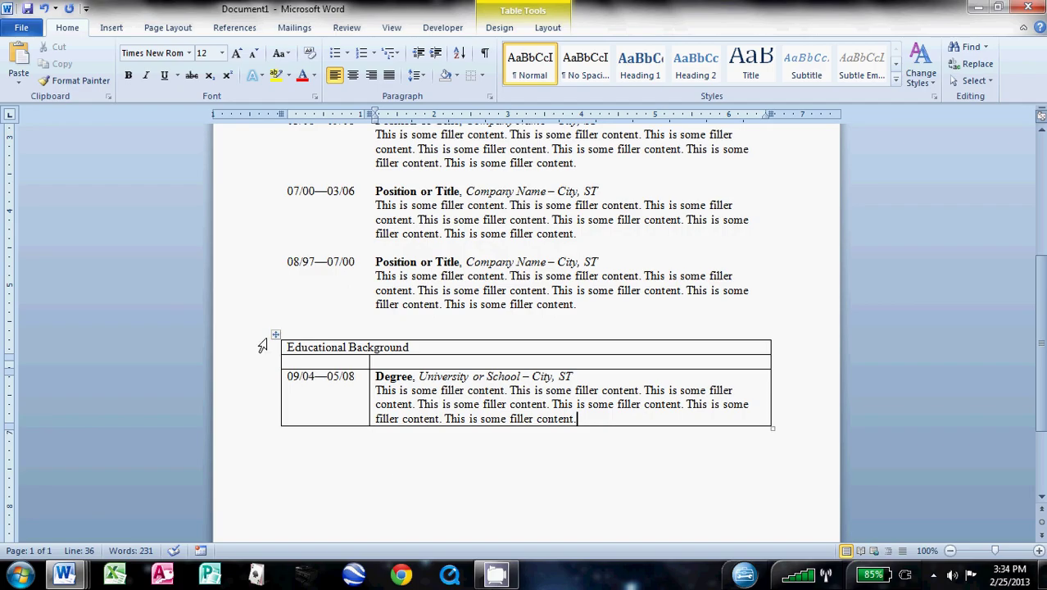
{"action": "left_click", "coordinate": [276, 338]}
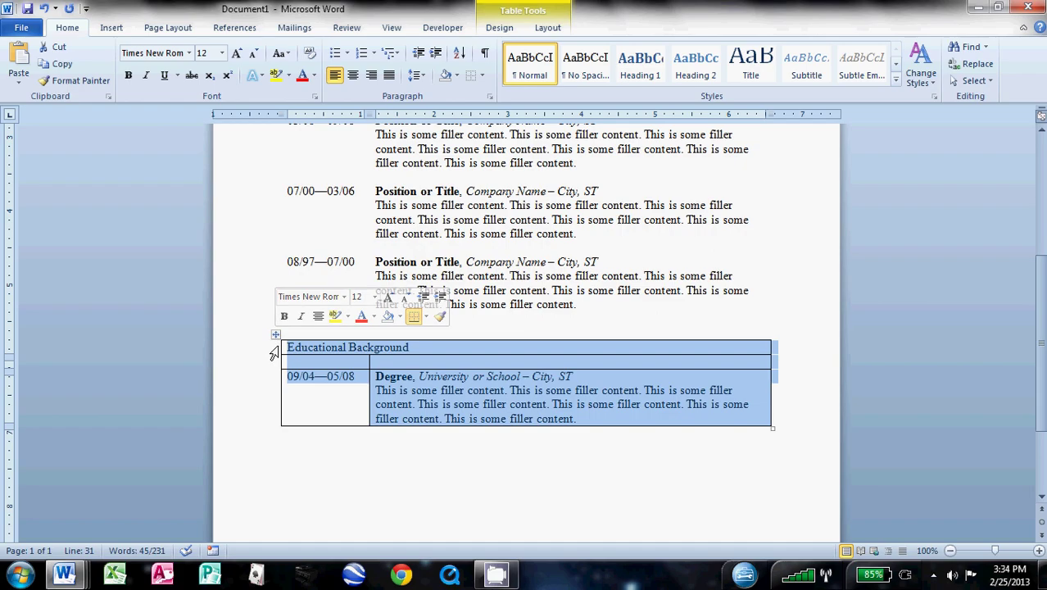
{"action": "left_click", "coordinate": [484, 80]}
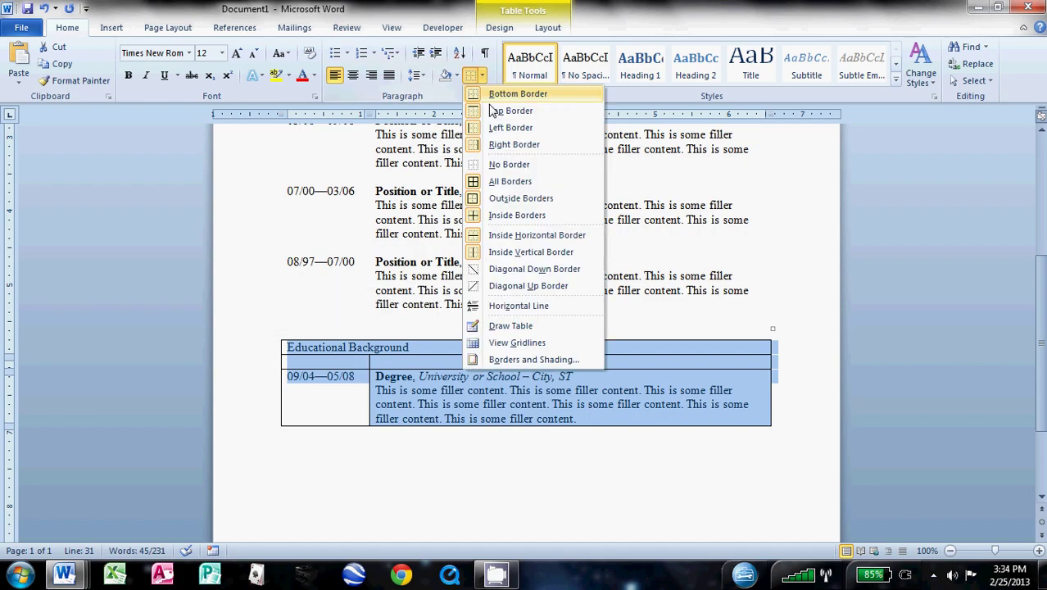
{"action": "left_click", "coordinate": [513, 163]}
{"action": "left_click", "coordinate": [451, 445]}
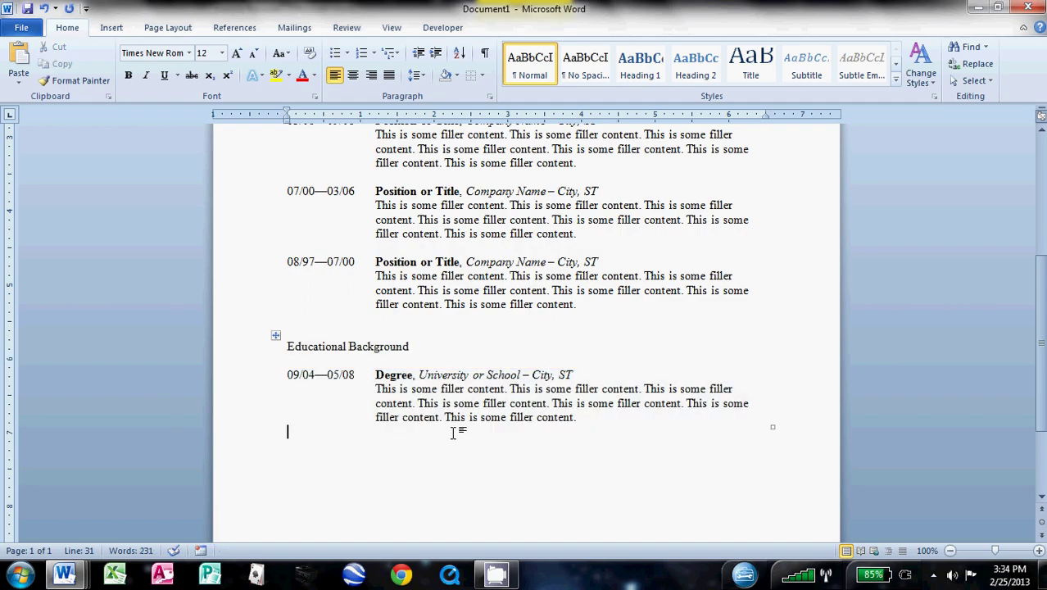
{"action": "scroll", "coordinate": [367, 299], "scroll_direction": "up", "scroll_amount": 3}
{"action": "scroll", "coordinate": [367, 301], "scroll_direction": "up", "scroll_amount": 2}
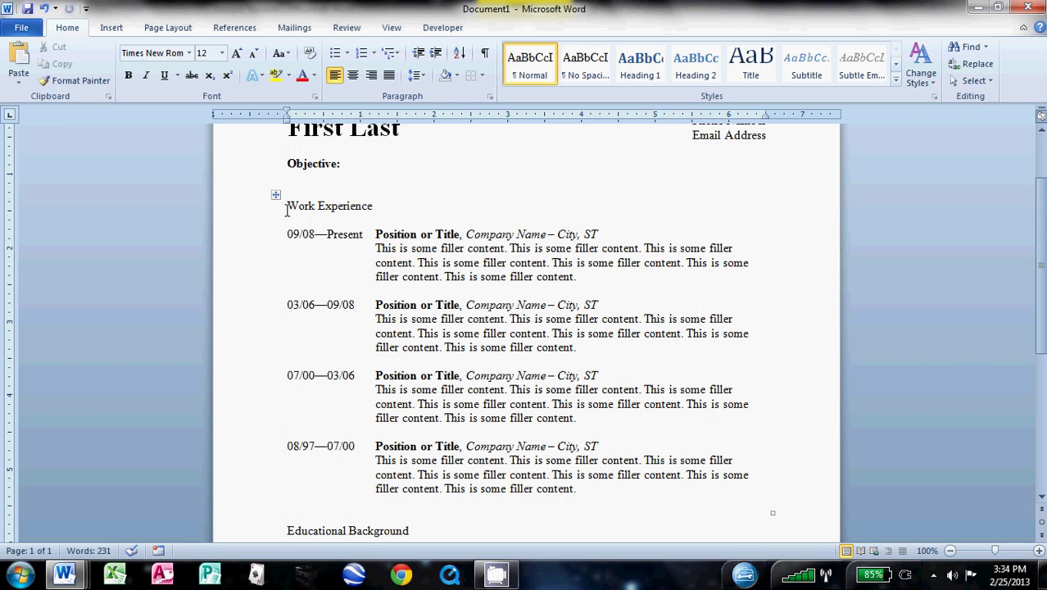
Format the Work Experience heading as bold Arial in all caps with a bottom border
{"action": "left_click_drag", "start_coordinate": [287, 206], "coordinate": [395, 206]}
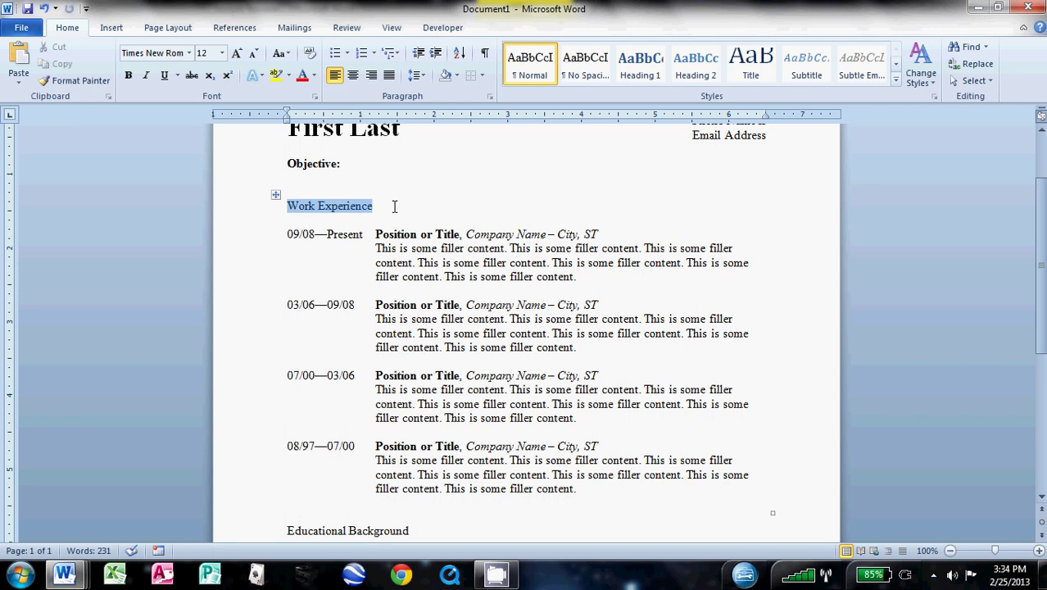
{"action": "left_click", "coordinate": [129, 74]}
{"action": "left_click", "coordinate": [188, 52]}
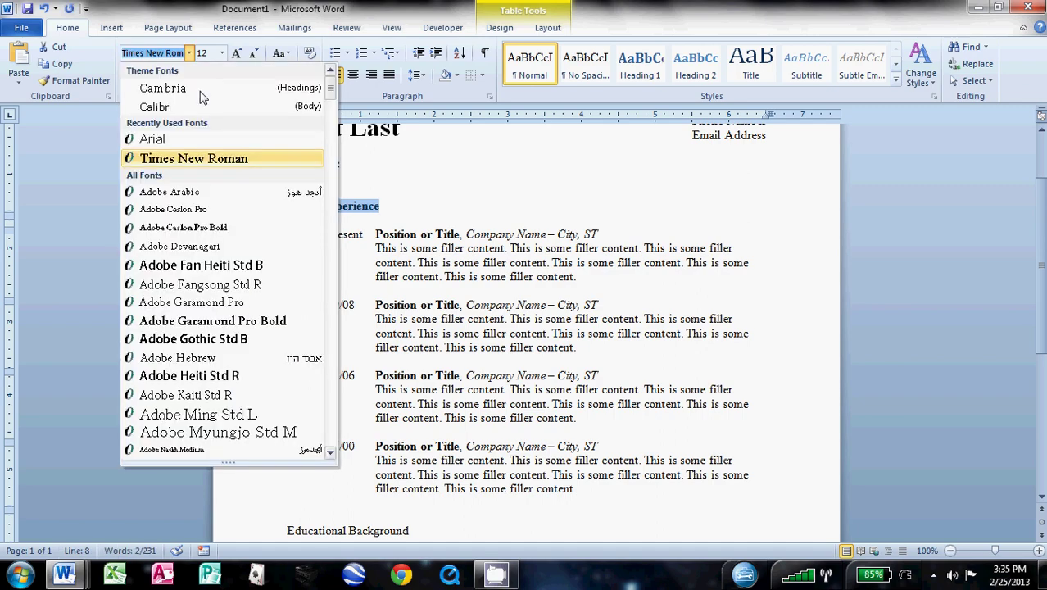
{"action": "left_click", "coordinate": [191, 142]}
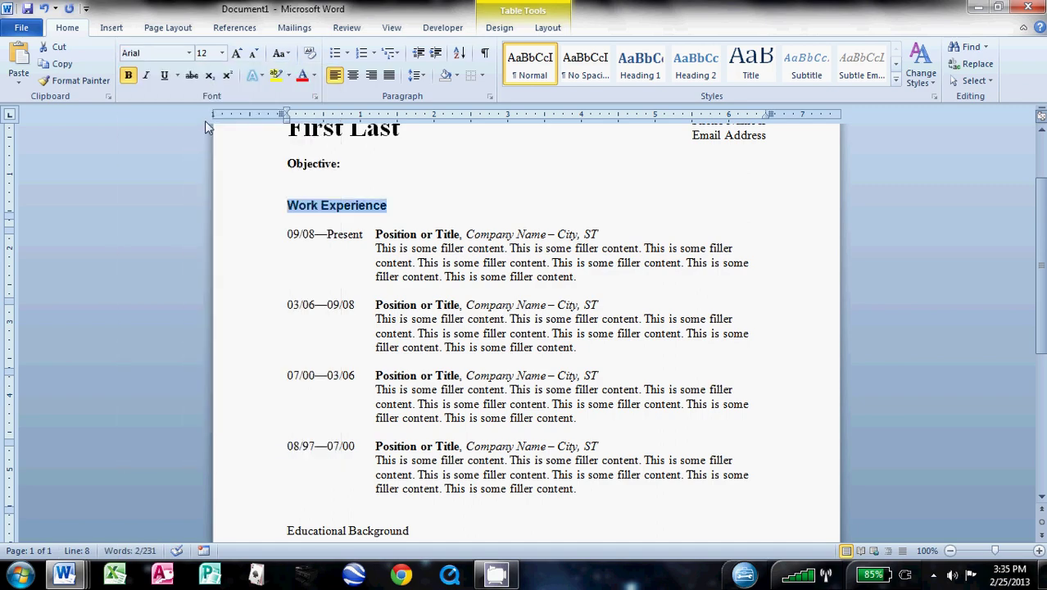
{"action": "left_click", "coordinate": [314, 98]}
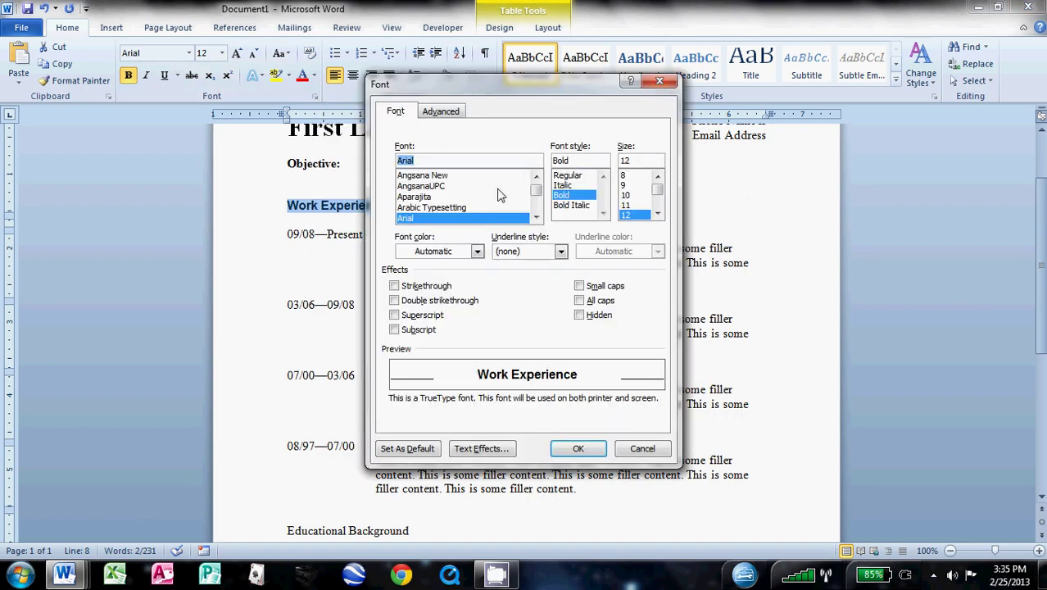
{"action": "left_click", "coordinate": [579, 300]}
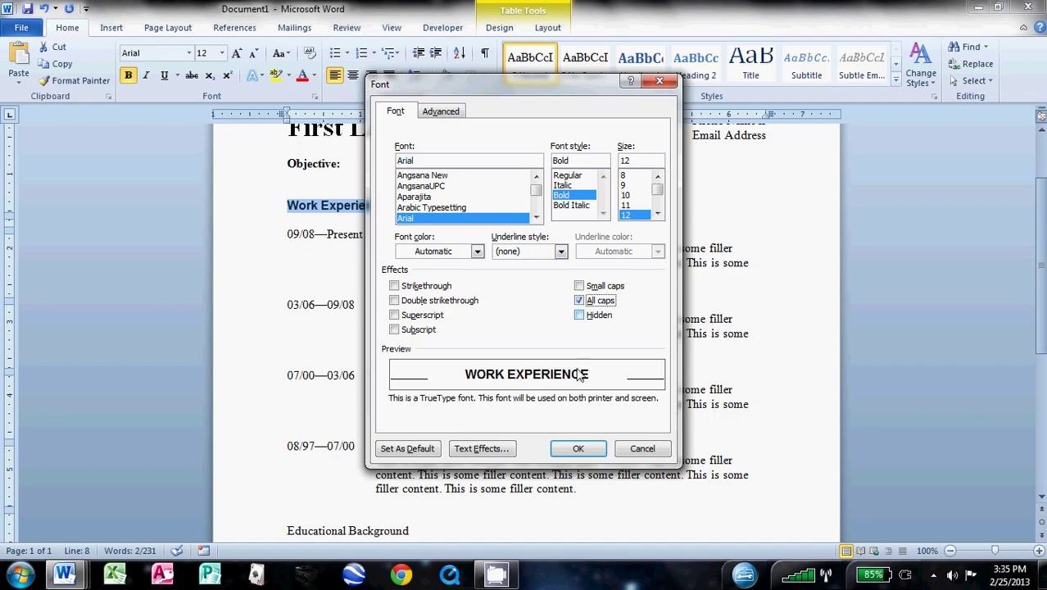
{"action": "left_click", "coordinate": [579, 451]}
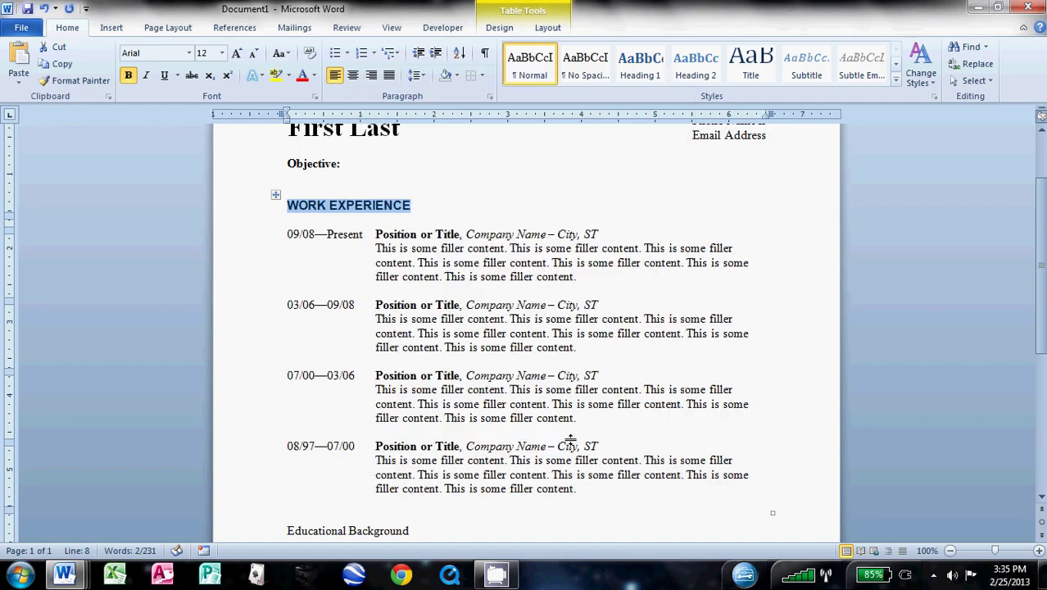
{"action": "left_click", "coordinate": [482, 75]}
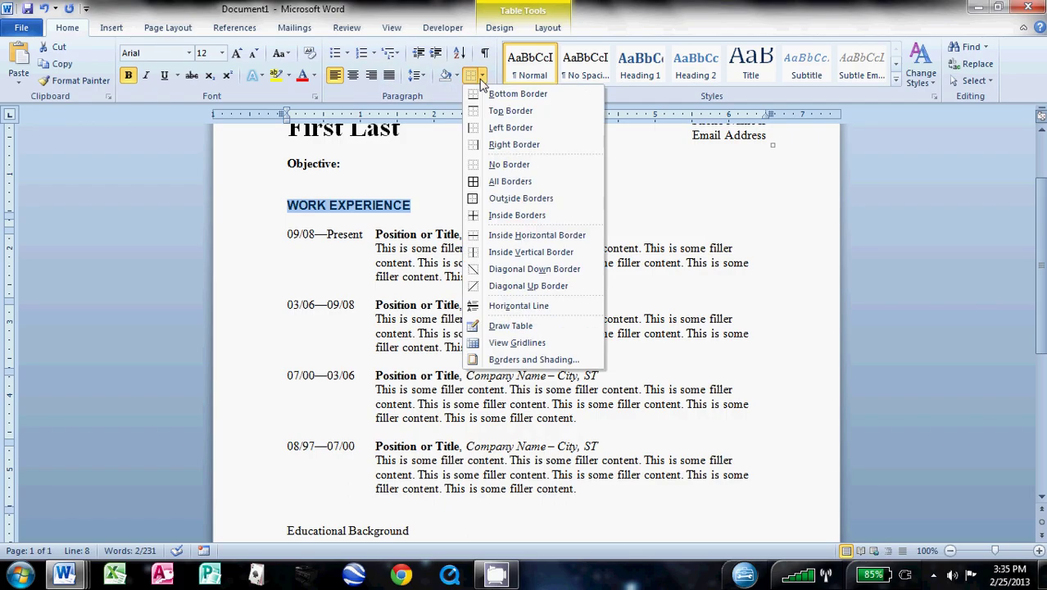
{"action": "left_click", "coordinate": [508, 95]}
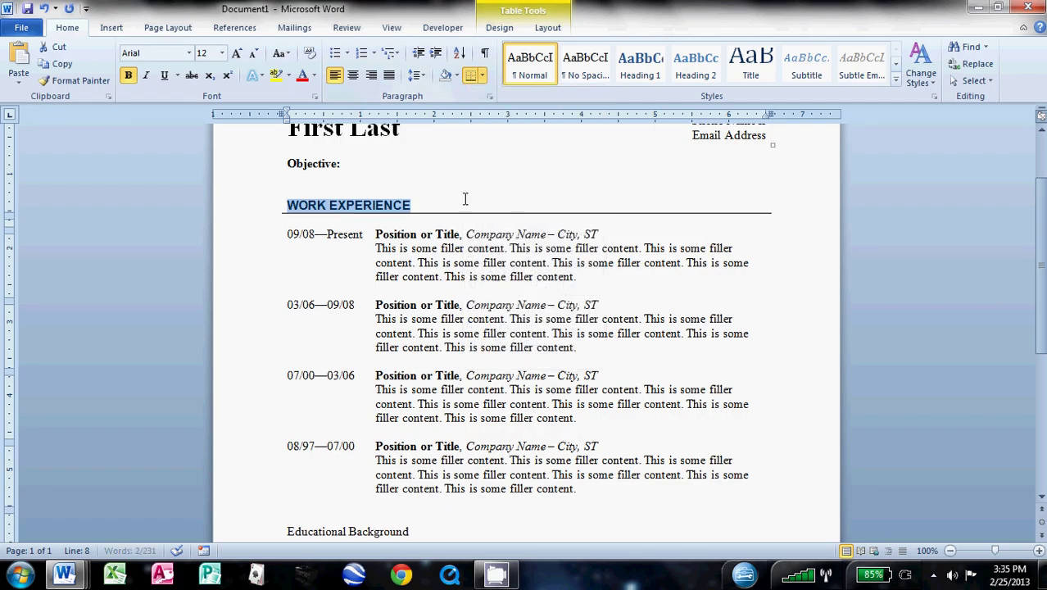
Copy the WORK EXPERIENCE heading format onto Educational Background with Format Painter and add its bottom border
{"action": "left_click", "coordinate": [415, 276]}
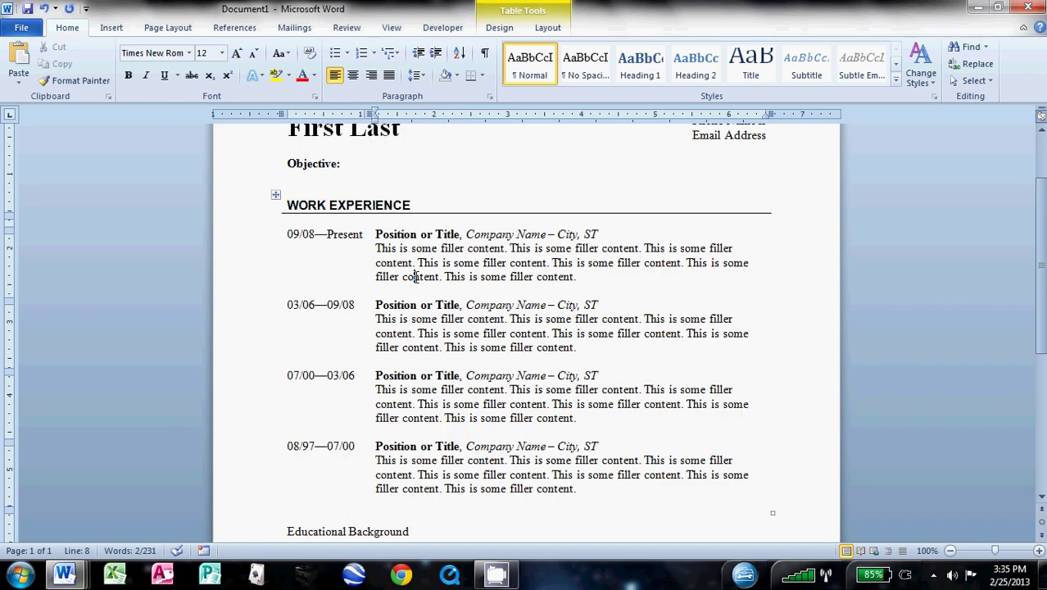
{"action": "left_click", "coordinate": [281, 207]}
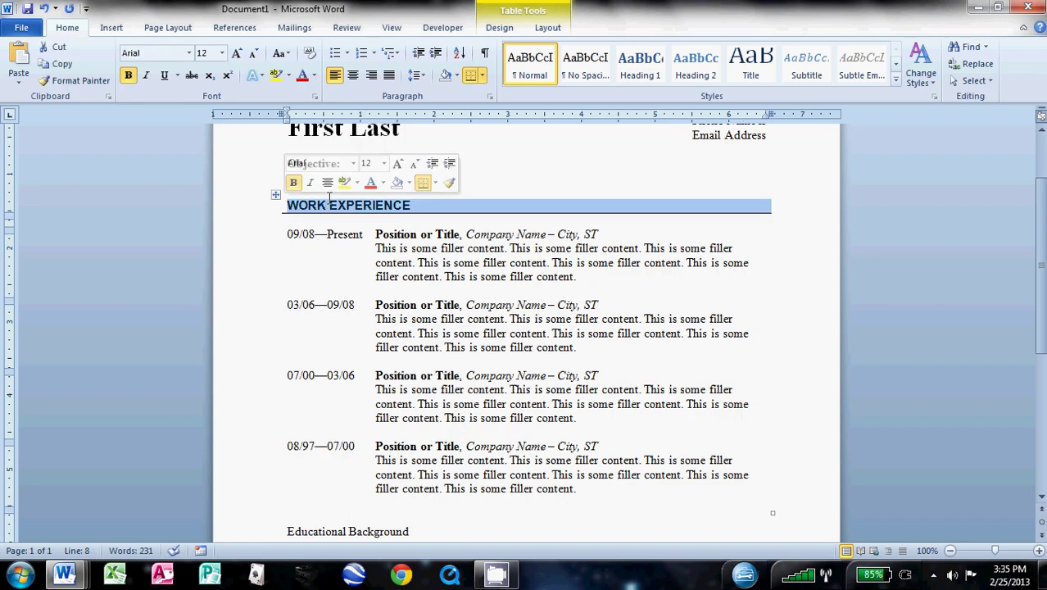
{"action": "left_click", "coordinate": [96, 82]}
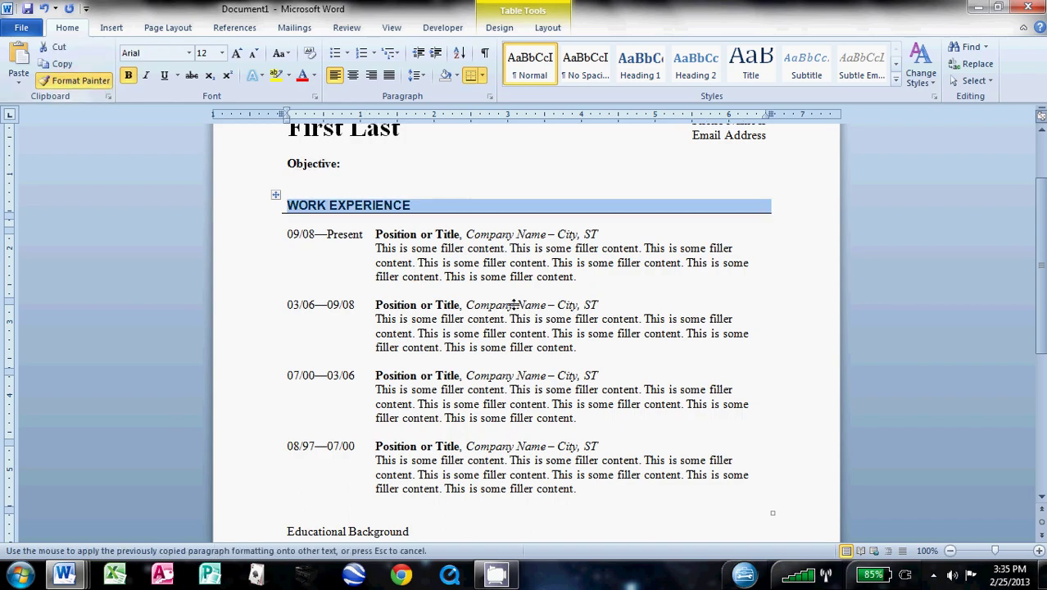
{"action": "scroll", "coordinate": [515, 307], "scroll_direction": "down", "scroll_amount": 2}
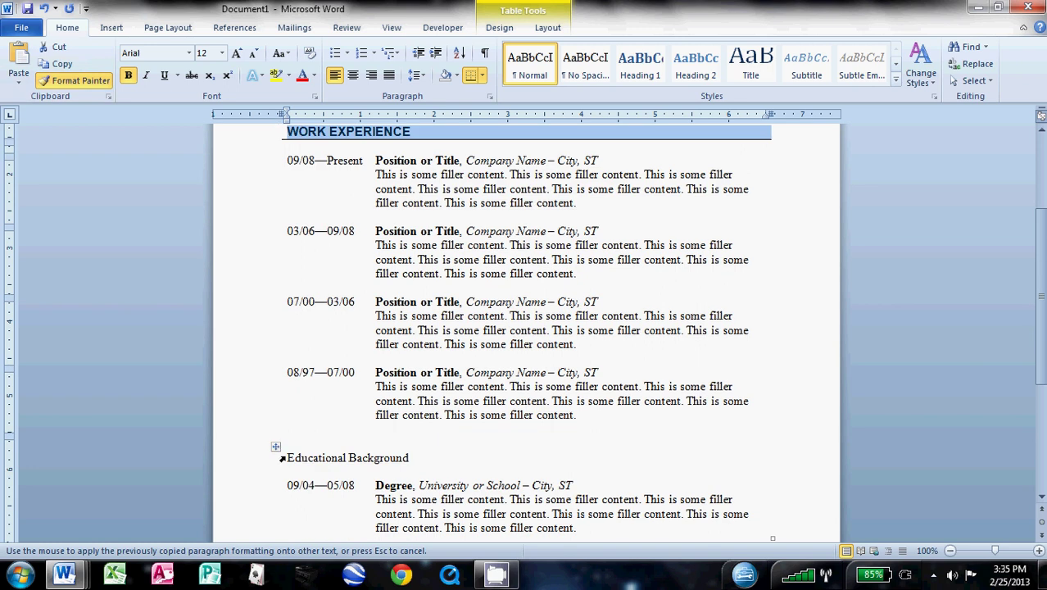
{"action": "mouse_move", "coordinate": [281, 457]}
{"action": "left_mouse_down"}
{"action": "mouse_move", "coordinate": [367, 444]}
{"action": "mouse_move", "coordinate": [409, 461]}
{"action": "left_mouse_up"}
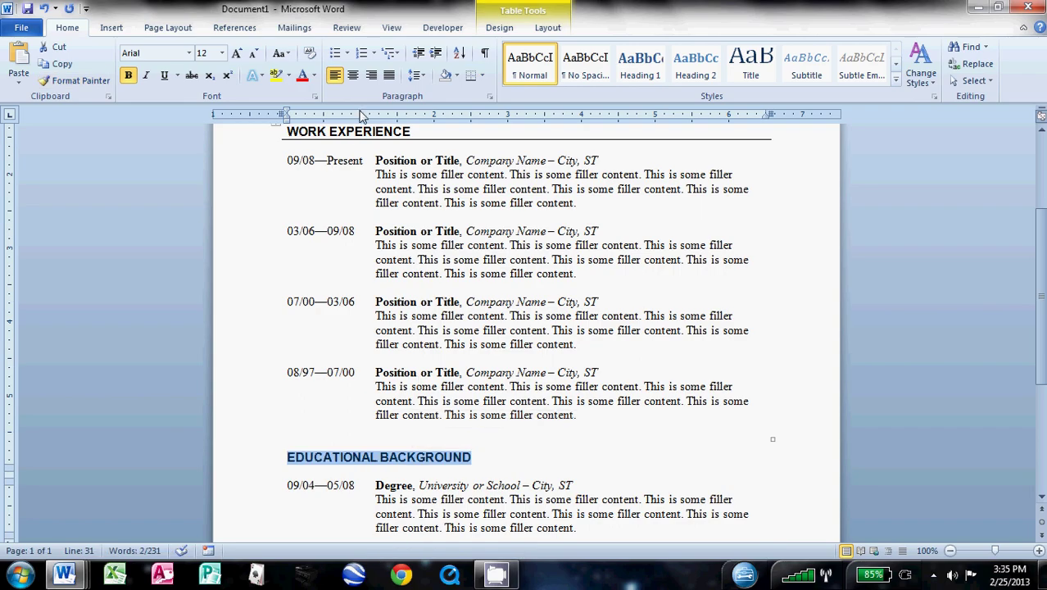
{"action": "left_click", "coordinate": [471, 75]}
{"action": "left_click", "coordinate": [480, 384]}
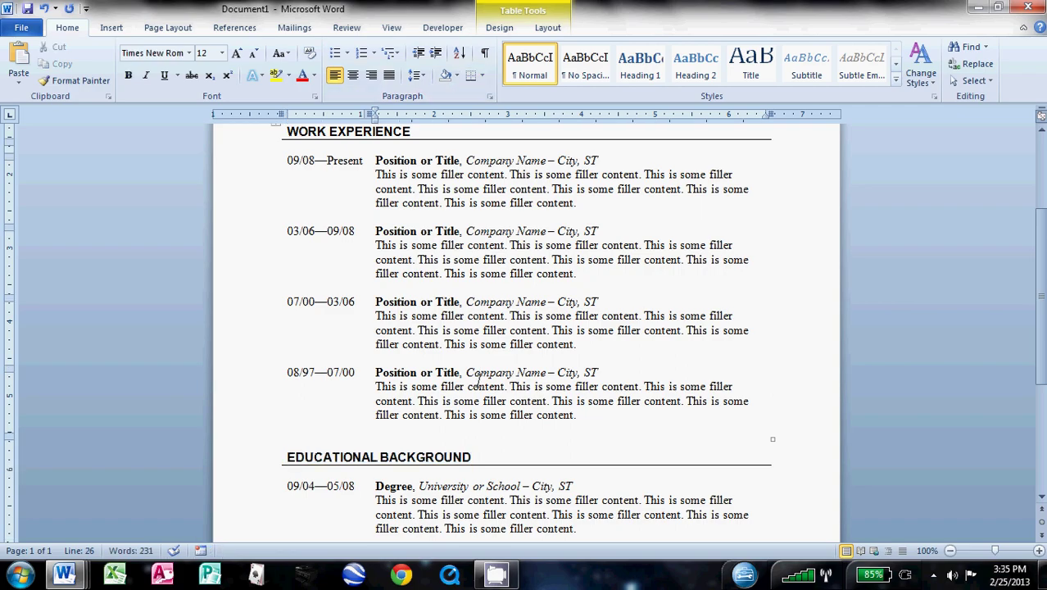
Add a bottom border under the name-and-contact header row
{"action": "scroll", "coordinate": [245, 279], "scroll_direction": "up", "scroll_amount": 5}
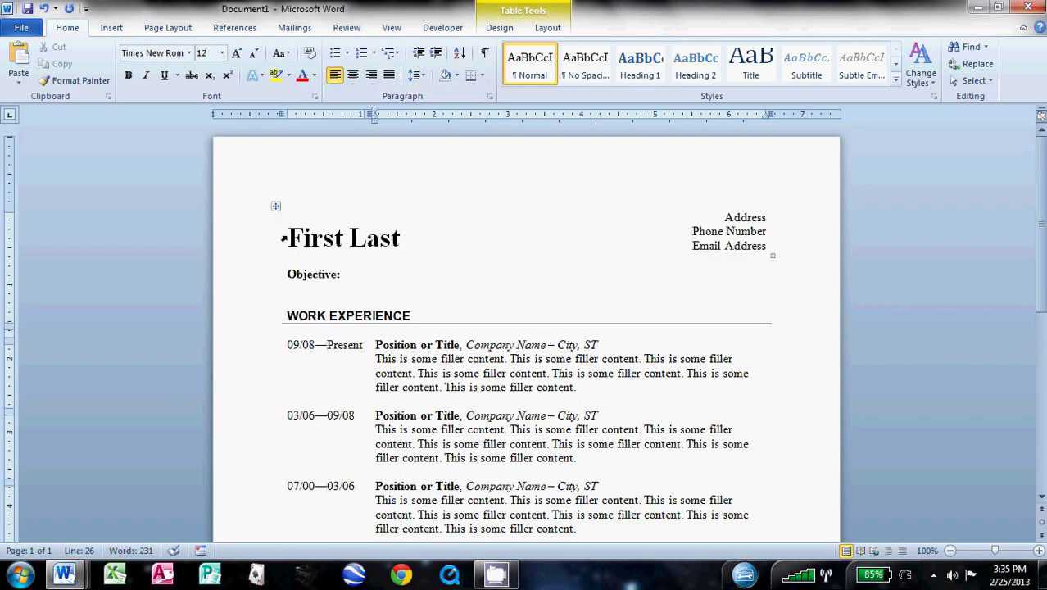
{"action": "left_click_drag", "start_coordinate": [283, 238], "coordinate": [577, 245]}
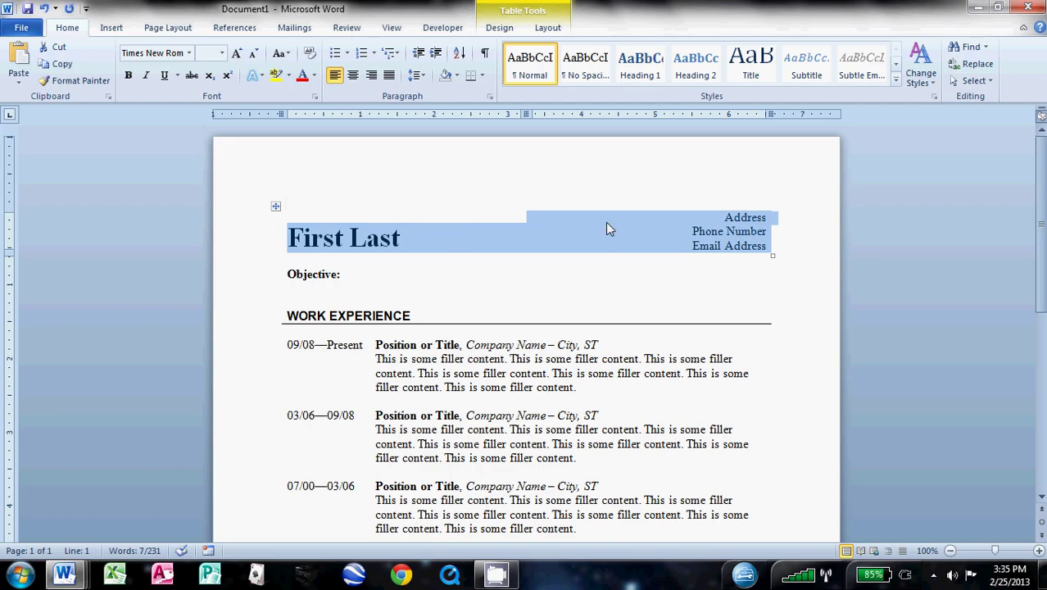
{"action": "left_click", "coordinate": [469, 74]}
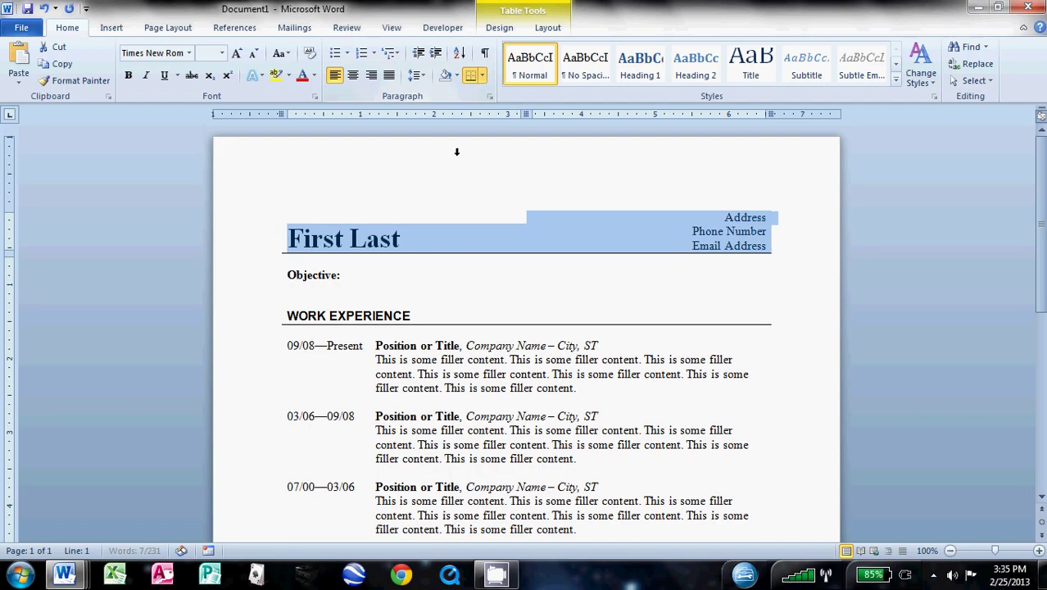
{"action": "left_click", "coordinate": [509, 430]}
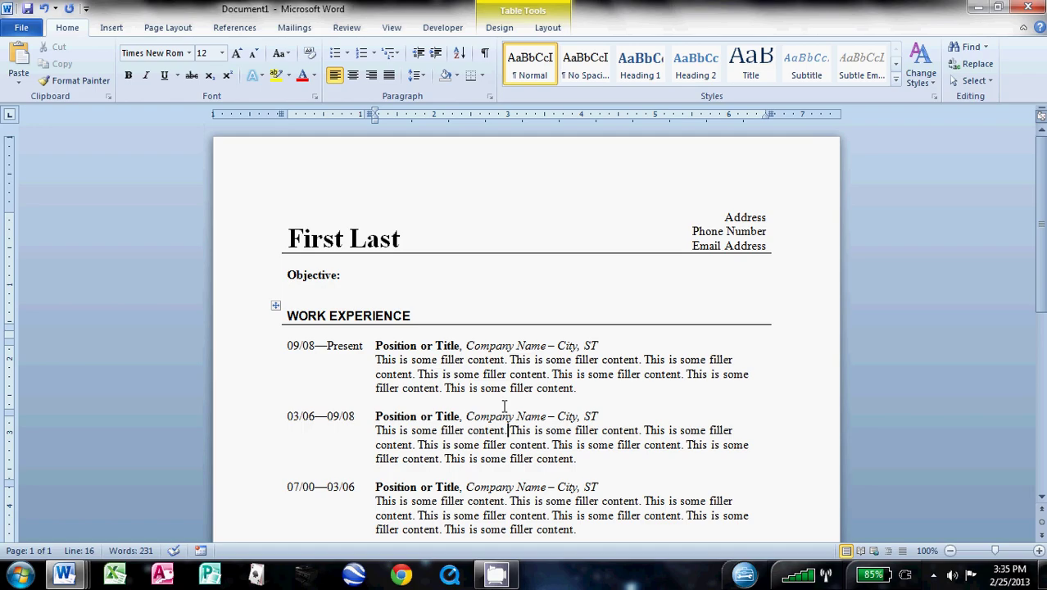
Insert a blank line above the EDUCATIONAL BACKGROUND heading
{"action": "scroll", "coordinate": [485, 266], "scroll_direction": "down", "scroll_amount": 3}
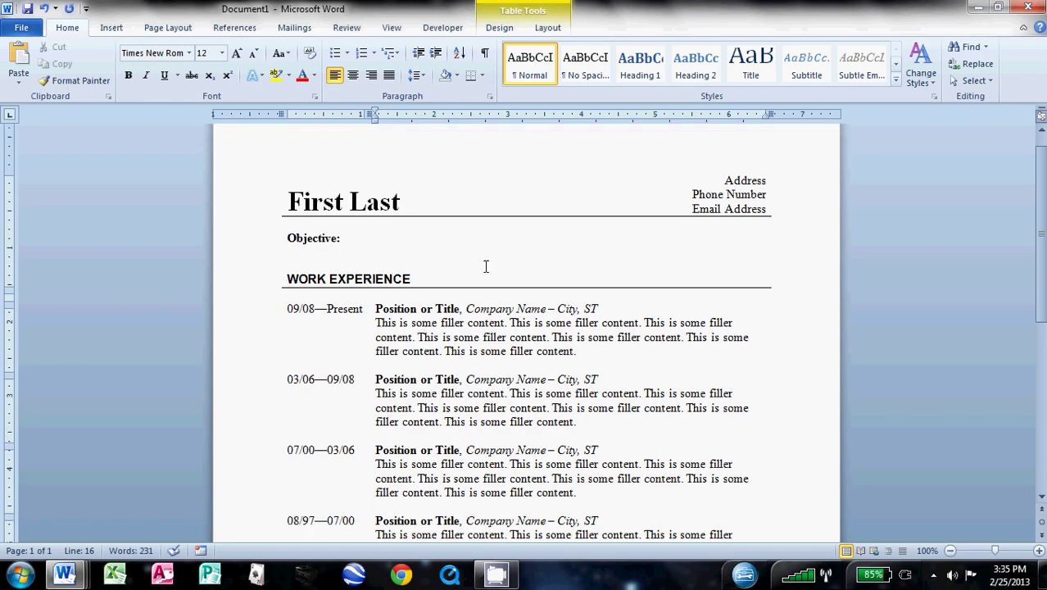
{"action": "scroll", "coordinate": [485, 266], "scroll_direction": "down", "scroll_amount": 5}
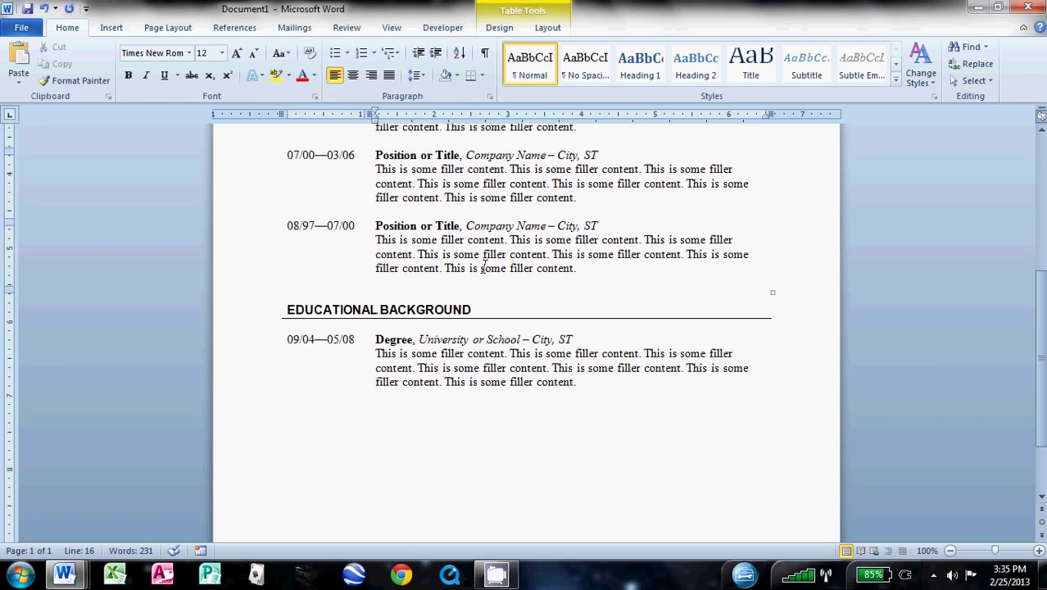
{"action": "scroll", "coordinate": [437, 382], "scroll_direction": "up", "scroll_amount": 7}
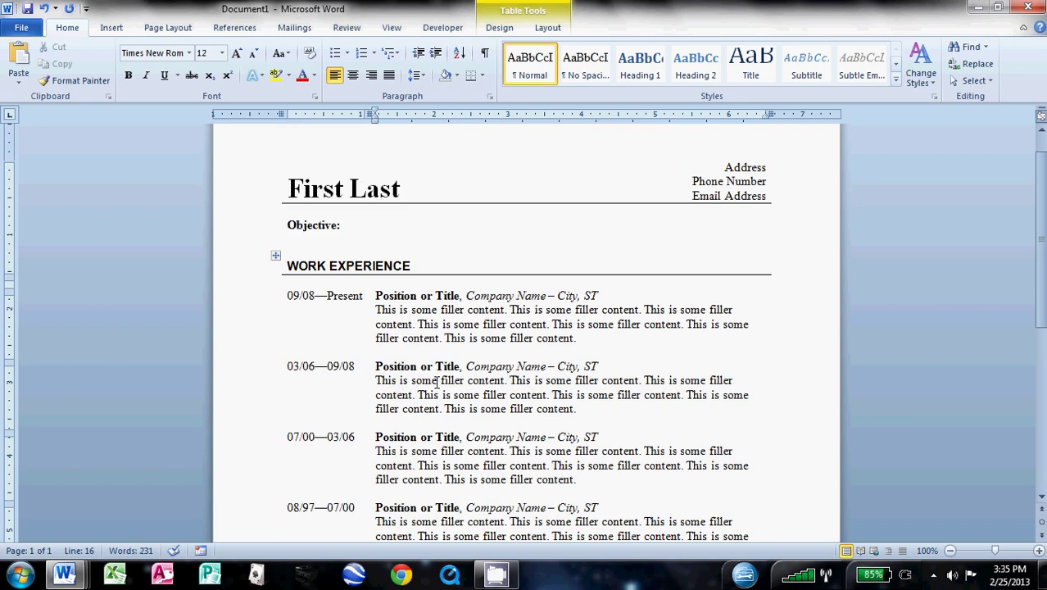
{"action": "scroll", "coordinate": [436, 381], "scroll_direction": "down", "scroll_amount": 3}
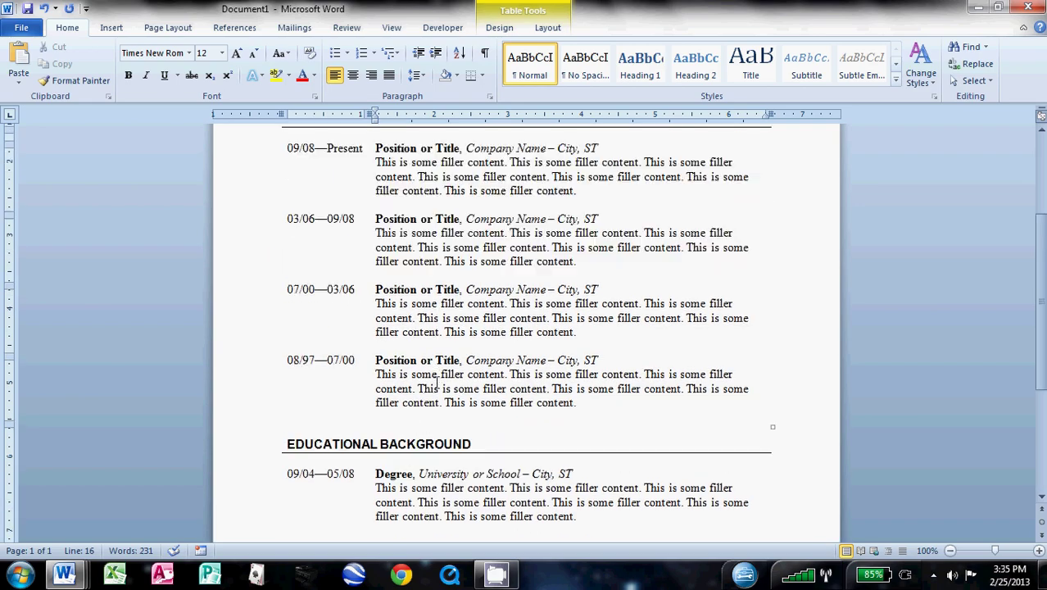
{"action": "left_click", "coordinate": [394, 428]}
{"action": "key", "text": "Return"}
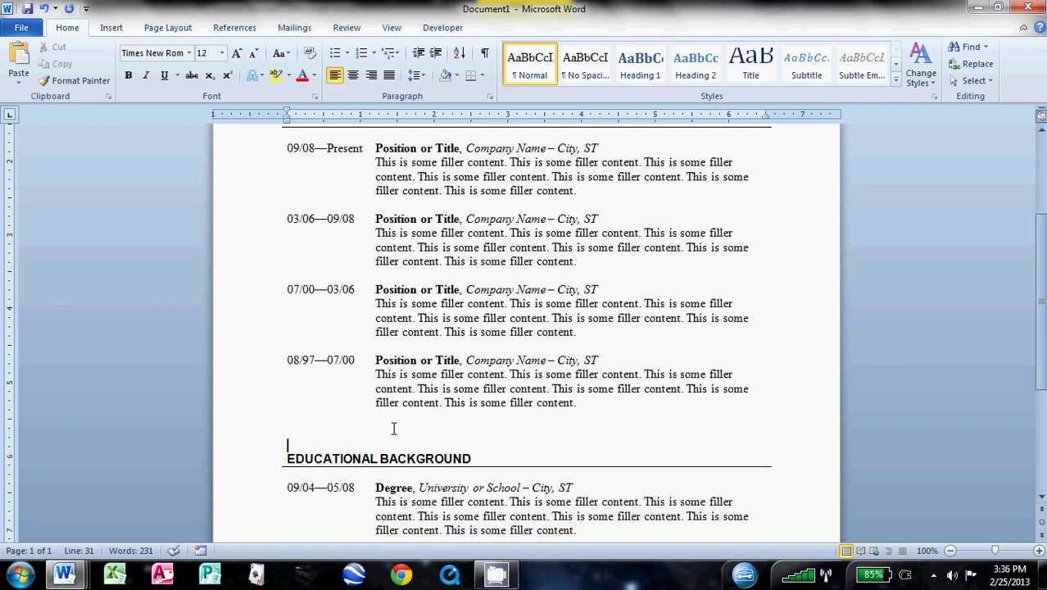
Insert a blank line above the Objective: line, below the name-and-contact header
{"action": "scroll", "coordinate": [379, 374], "scroll_direction": "up", "scroll_amount": 2}
{"action": "scroll", "coordinate": [379, 374], "scroll_direction": "up", "scroll_amount": 1}
{"action": "left_click", "coordinate": [316, 245]}
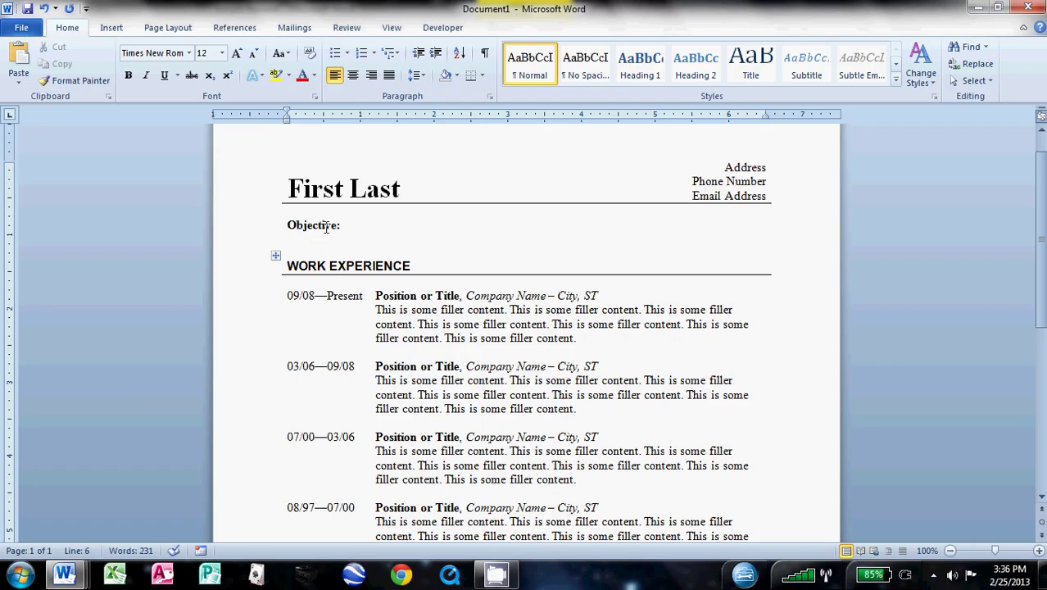
{"action": "left_click", "coordinate": [326, 215]}
{"action": "key", "text": "Return"}
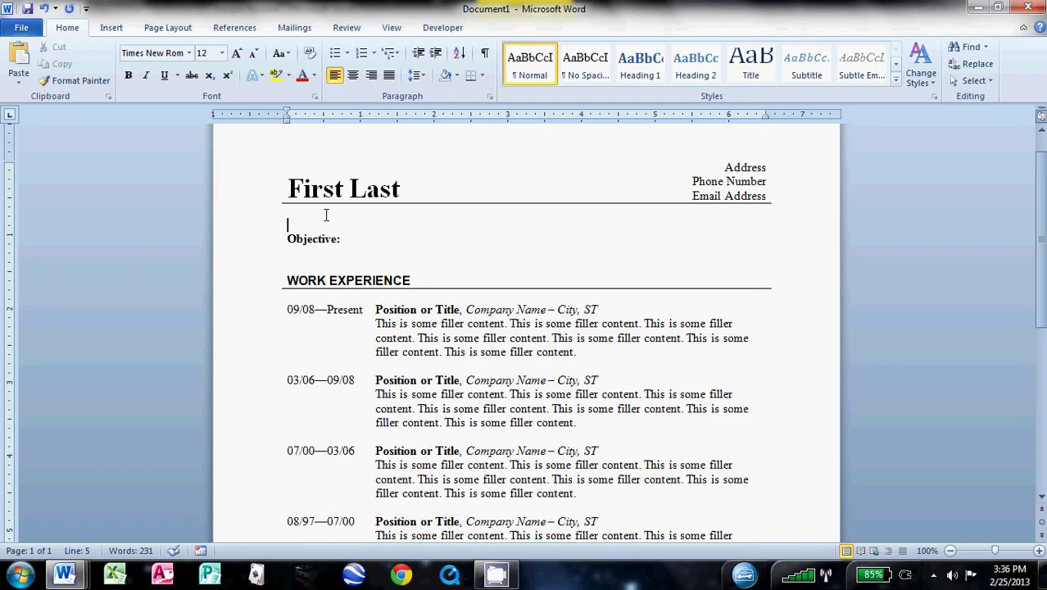
{"action": "scroll", "coordinate": [388, 235], "scroll_direction": "down", "scroll_amount": 5}
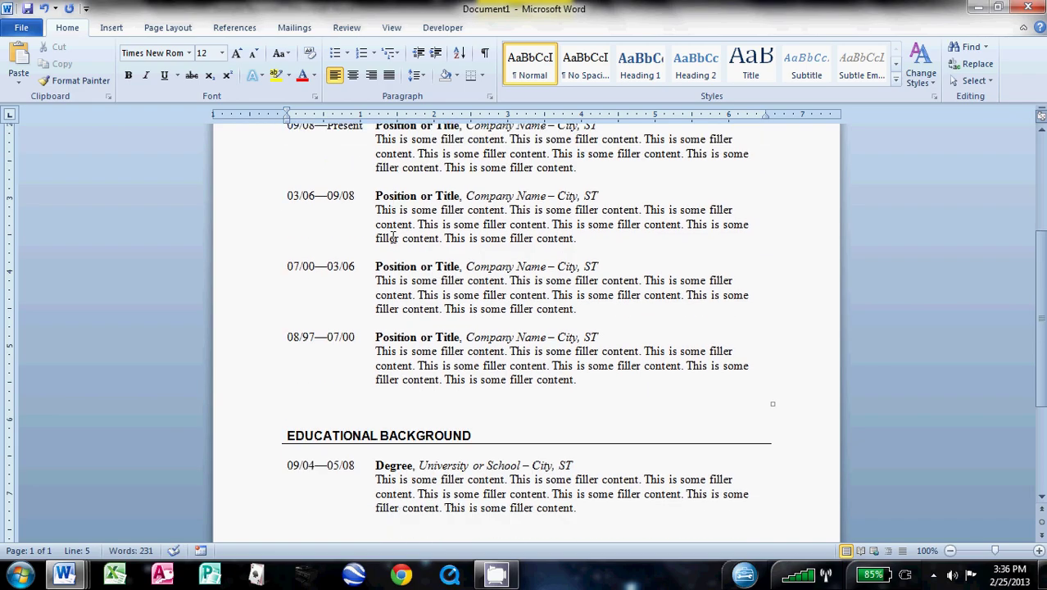
{"action": "scroll", "coordinate": [393, 238], "scroll_direction": "up", "scroll_amount": 4}
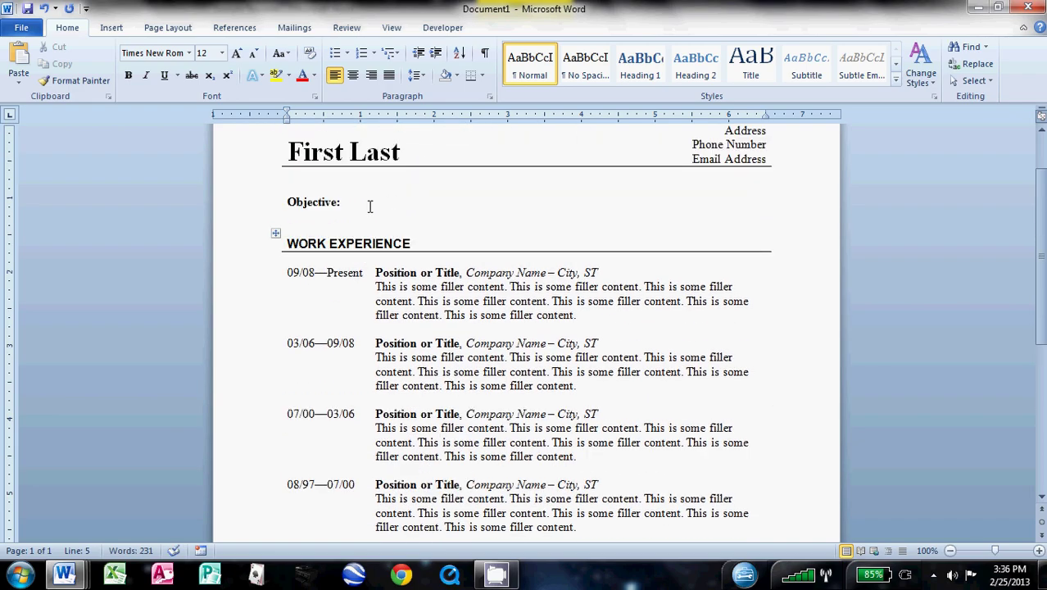
{"action": "scroll", "coordinate": [370, 207], "scroll_direction": "down", "scroll_amount": 1}
{"action": "scroll", "coordinate": [370, 207], "scroll_direction": "down", "scroll_amount": 5}
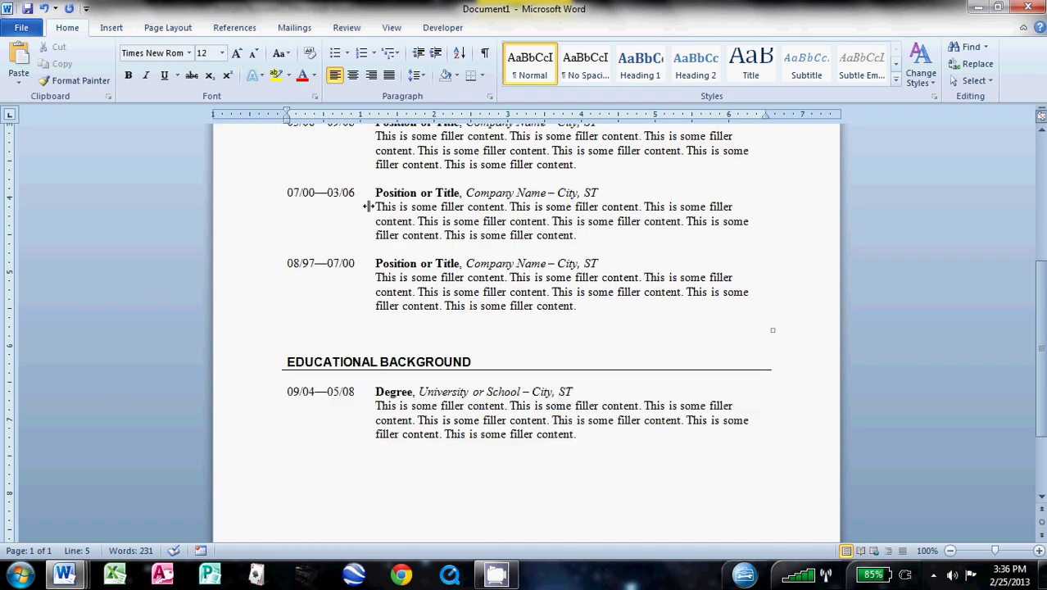
{"action": "scroll", "coordinate": [392, 244], "scroll_direction": "up", "scroll_amount": 2}
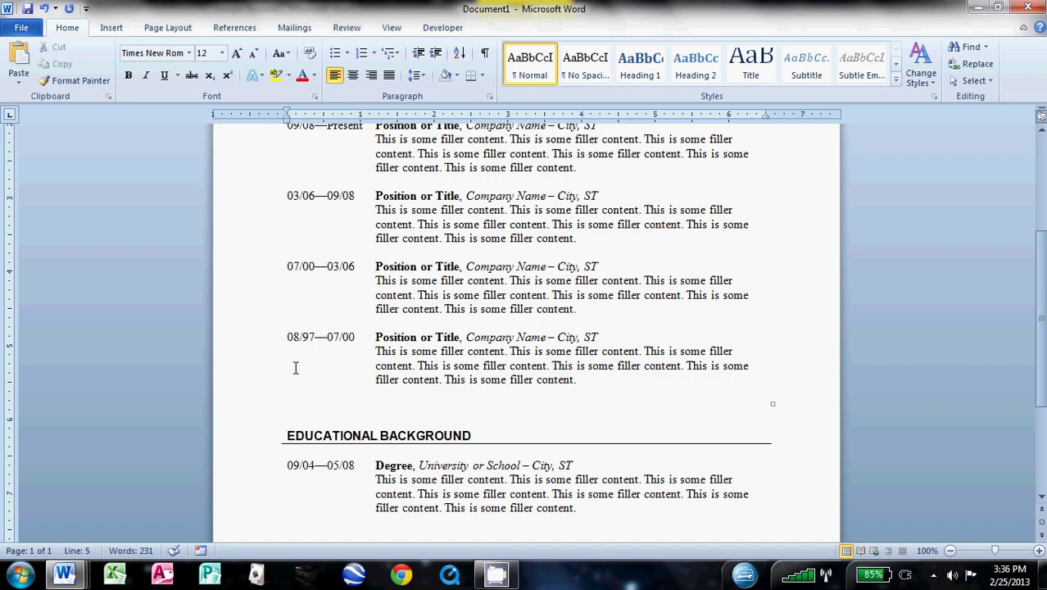
{"action": "left_click_drag", "start_coordinate": [294, 363], "coordinate": [409, 356]}
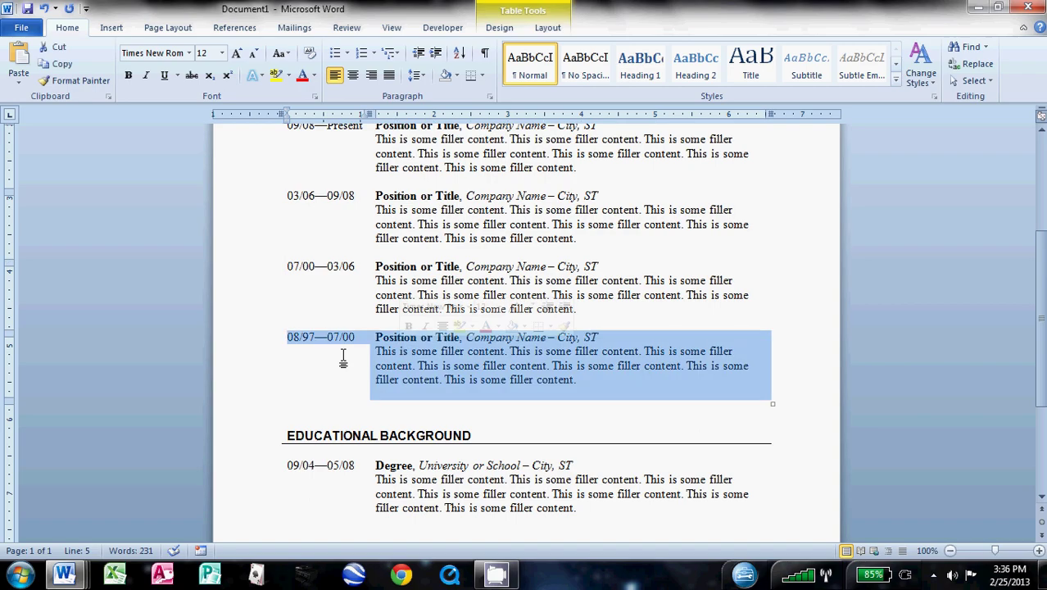
{"action": "right_click", "coordinate": [505, 366]}
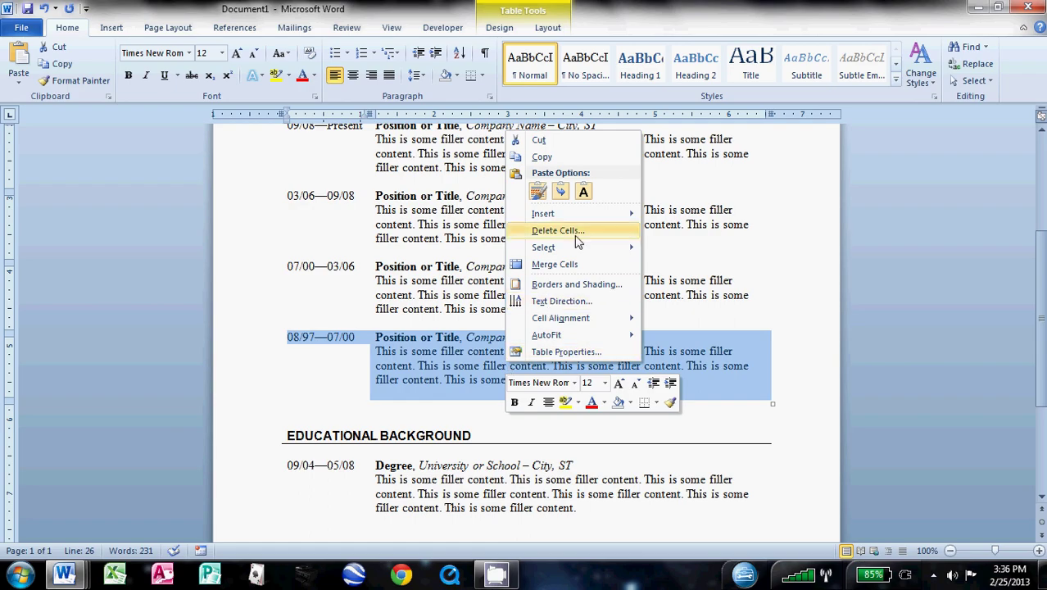
{"action": "mouse_move", "coordinate": [577, 215]}
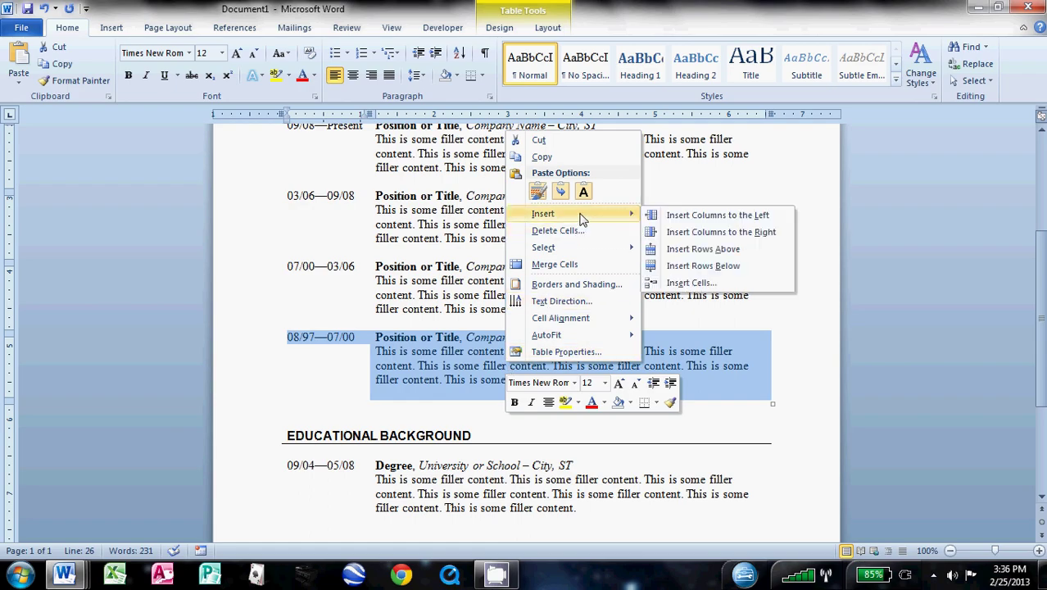
{"action": "left_click", "coordinate": [694, 266]}
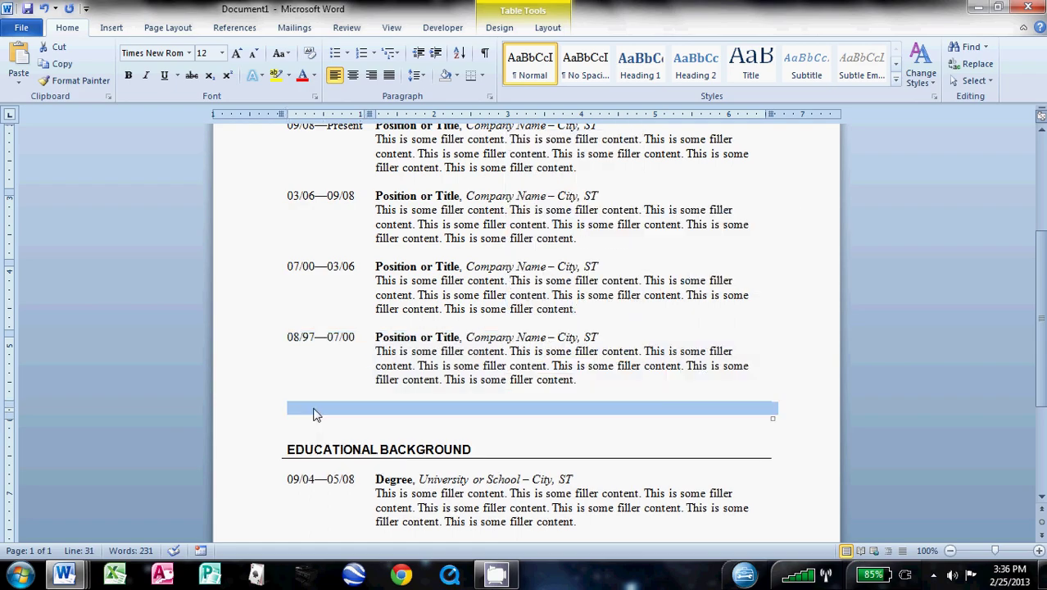
{"action": "left_click", "coordinate": [315, 410]}
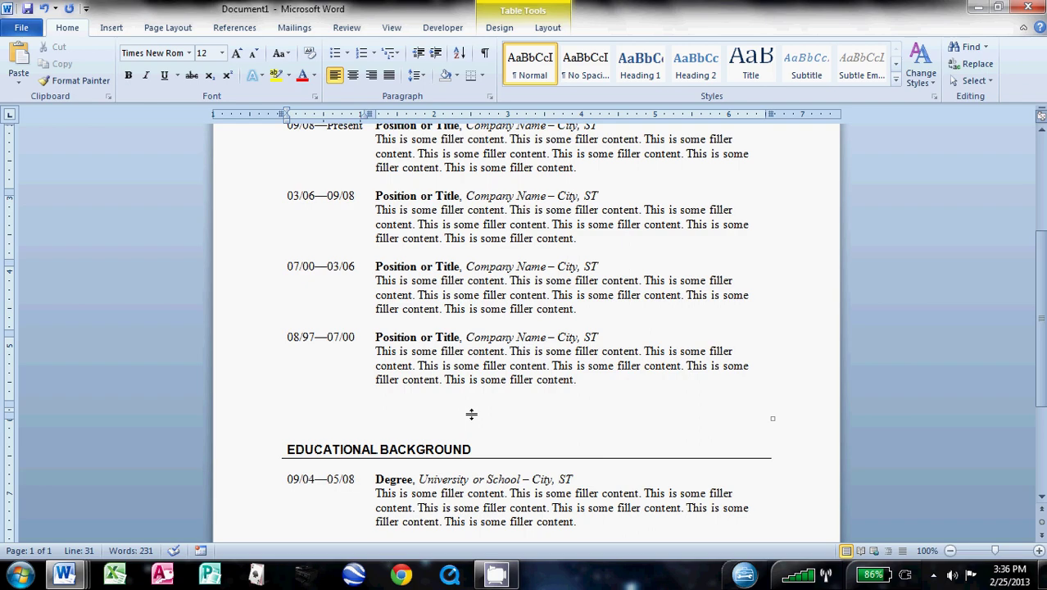
{"action": "left_click_drag", "start_coordinate": [471, 414], "coordinate": [471, 399]}
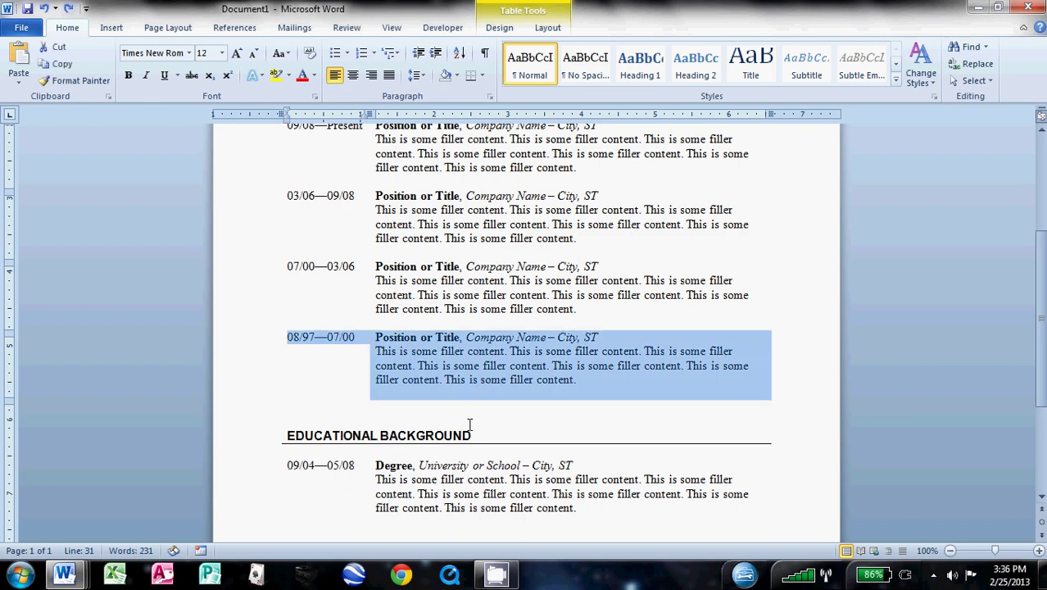
{"action": "left_click", "coordinate": [535, 309]}
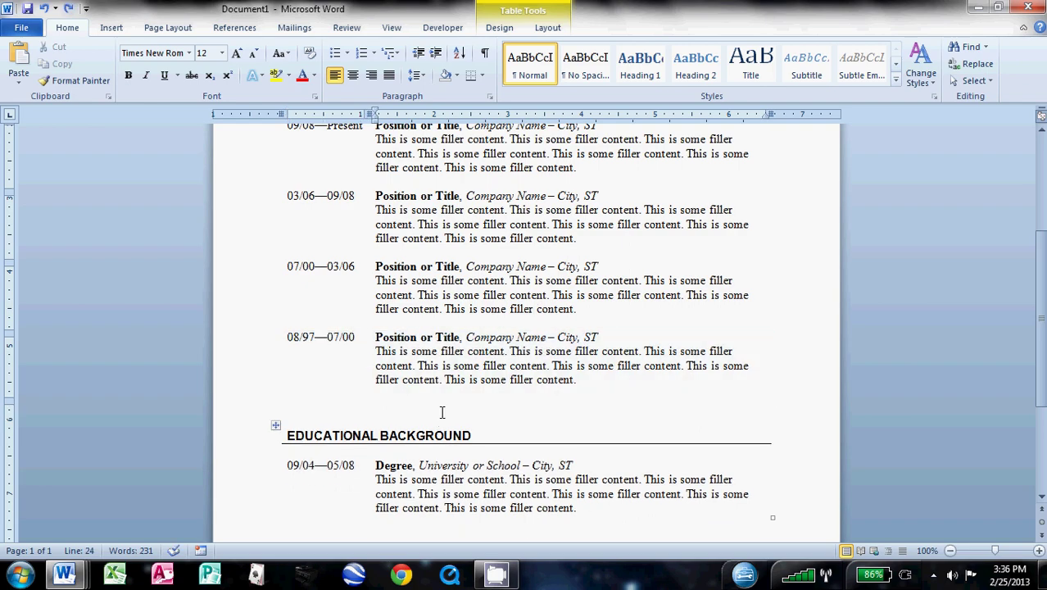
{"action": "scroll", "coordinate": [441, 412], "scroll_direction": "down", "scroll_amount": 1}
{"action": "scroll", "coordinate": [441, 412], "scroll_direction": "up", "scroll_amount": 5}
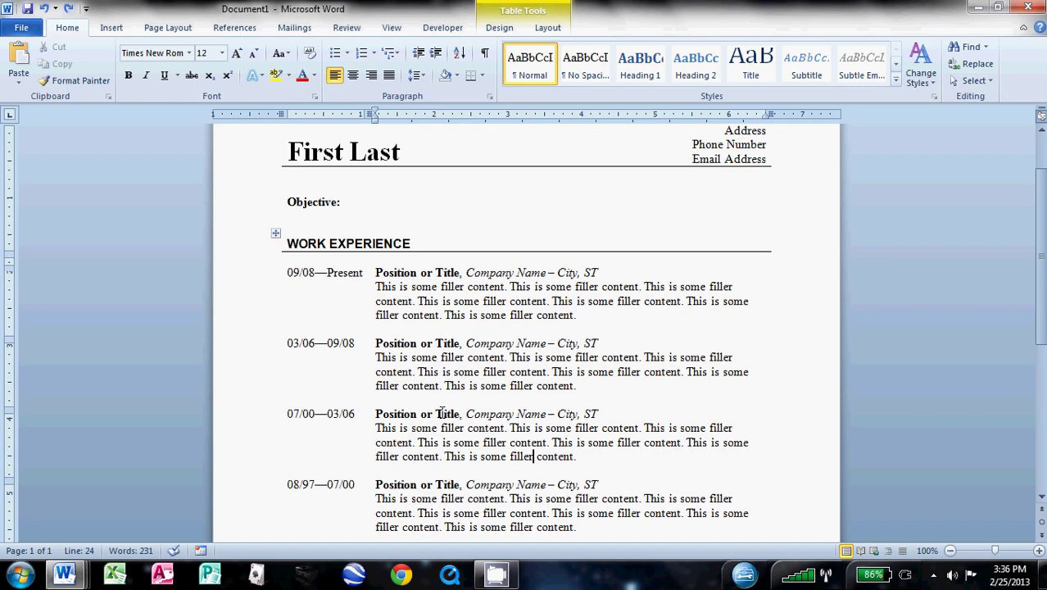
{"action": "scroll", "coordinate": [442, 414], "scroll_direction": "up", "scroll_amount": 2}
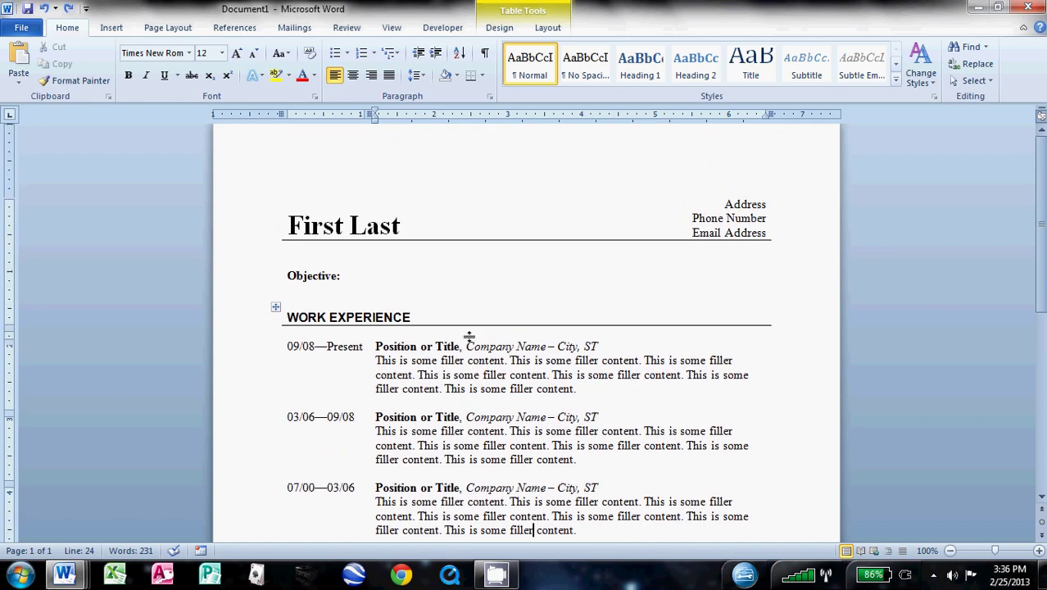